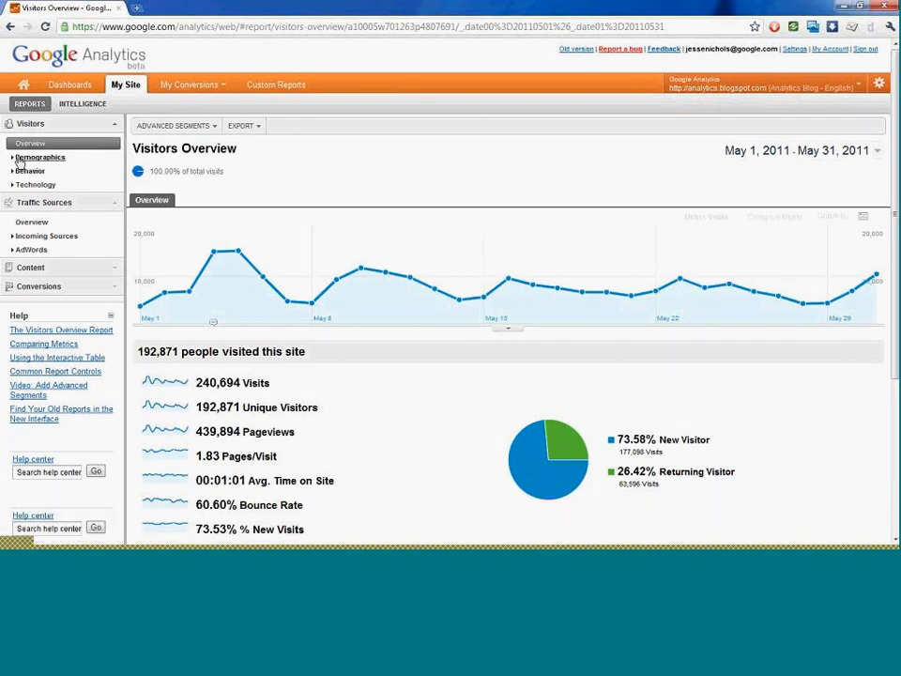
Open the Location report under Demographics and check the row-count options of its country table
click(21, 158)
click(36, 172)
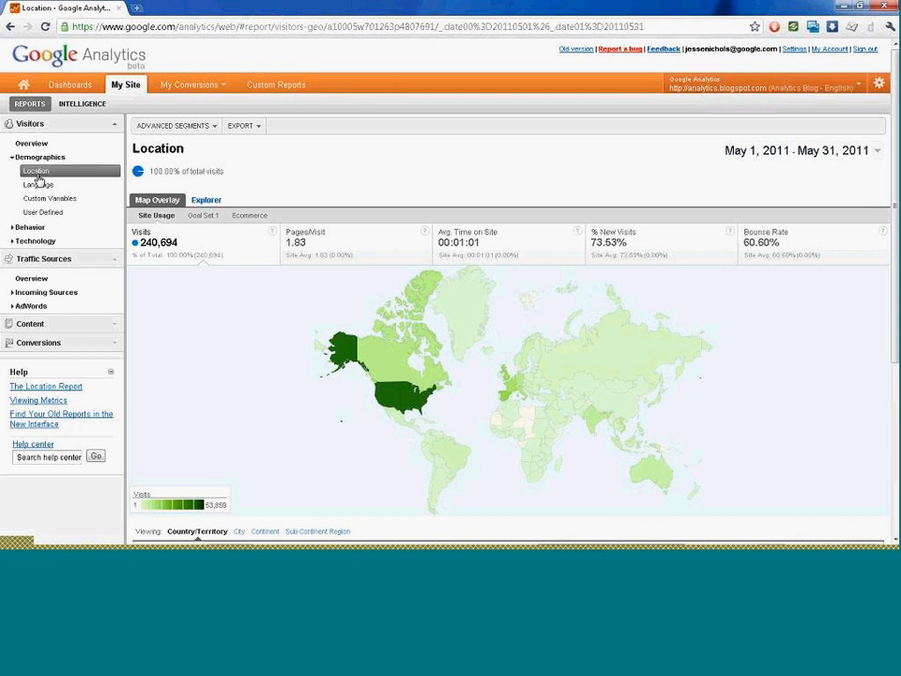
scroll(180, 187, down, 2)
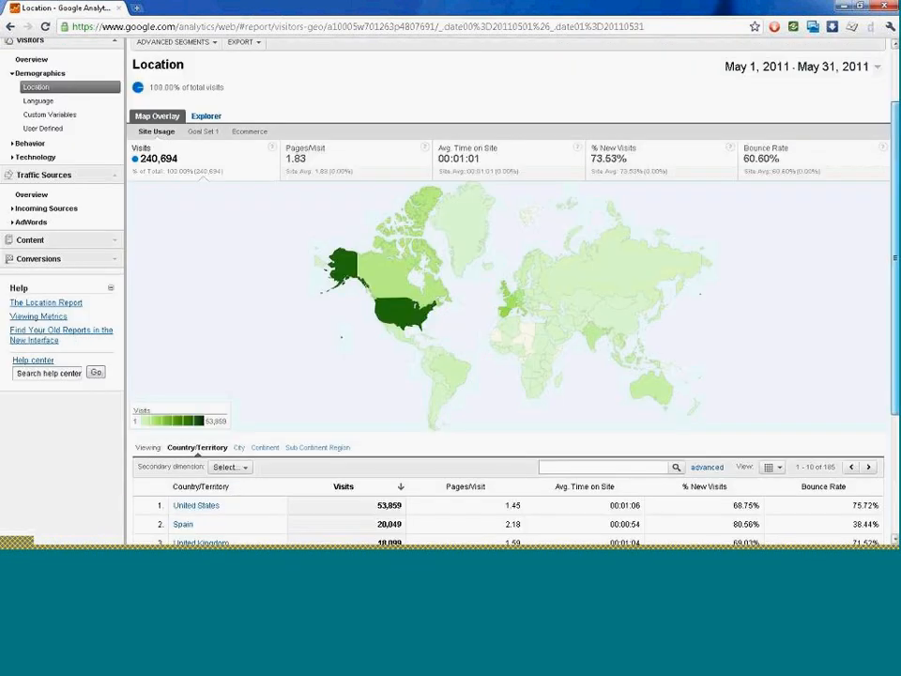
scroll(507, 291, down, 5)
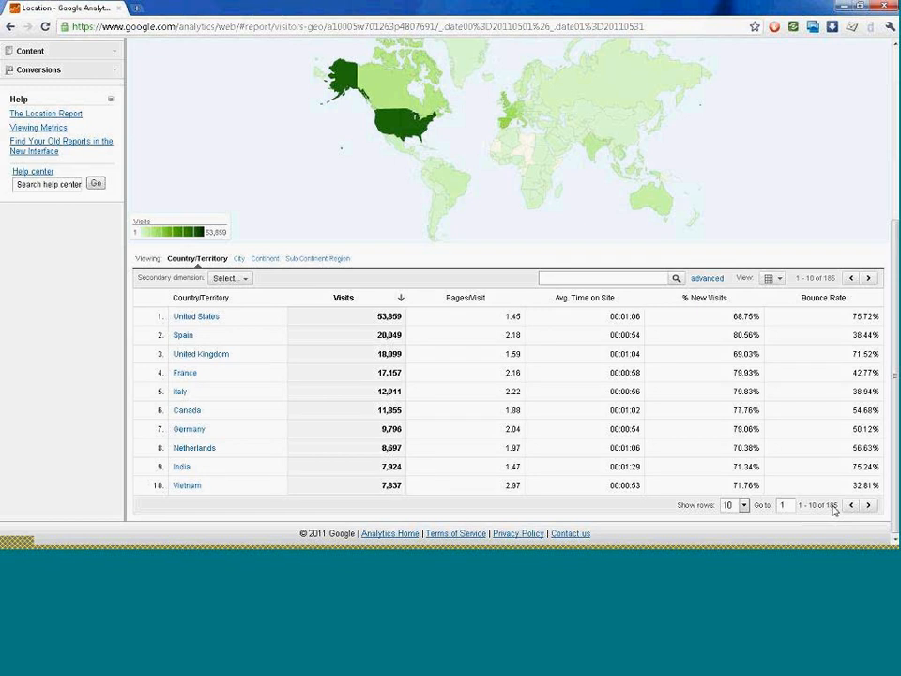
click(745, 505)
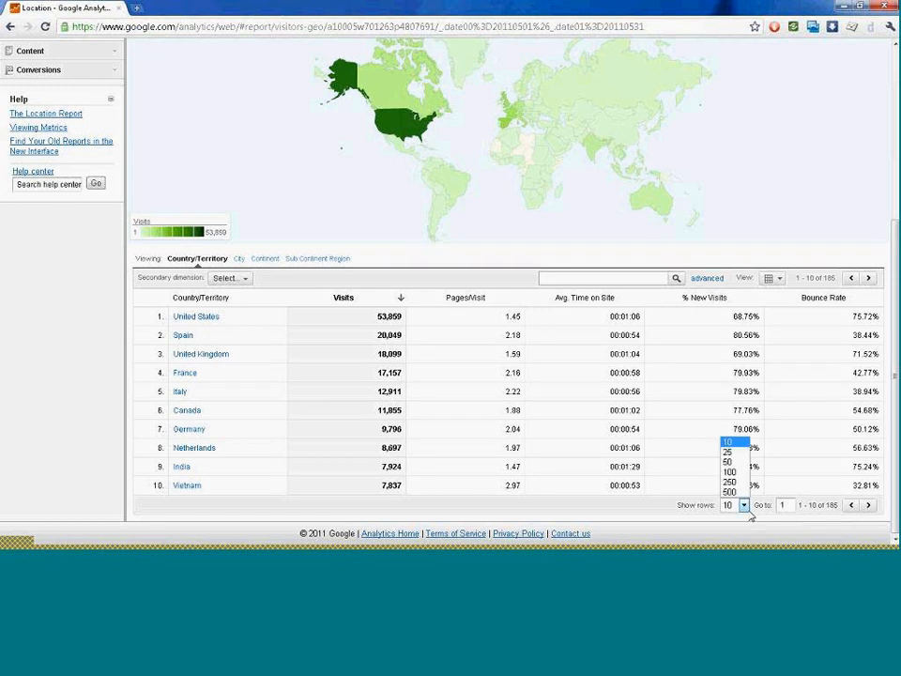
click(747, 508)
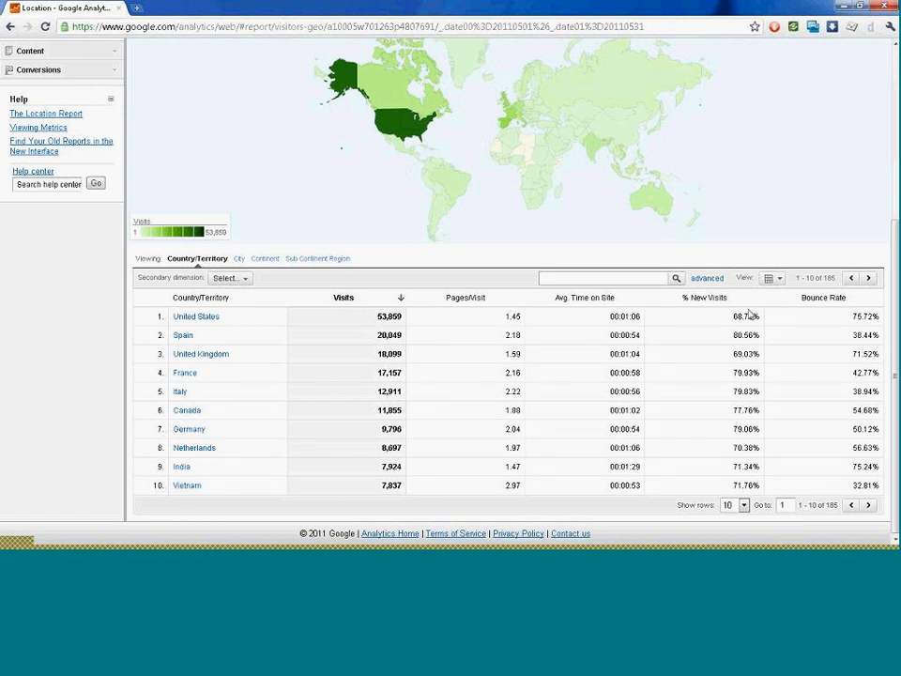
Show the Goal Set 1 metrics in the Location report, viewing them by City and again by Country/Territory
scroll(872, 297, up, 3)
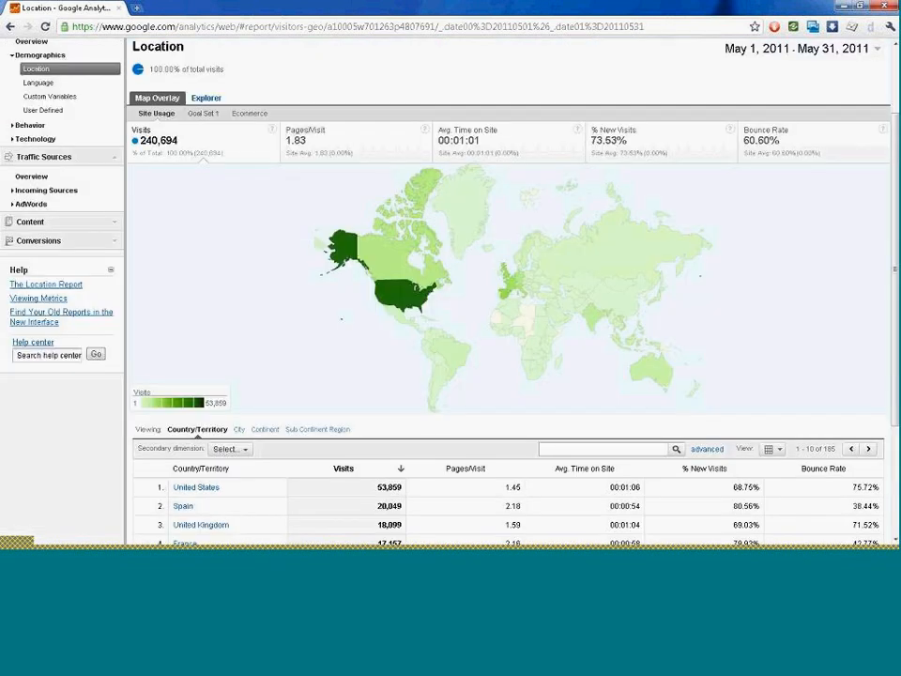
click(200, 114)
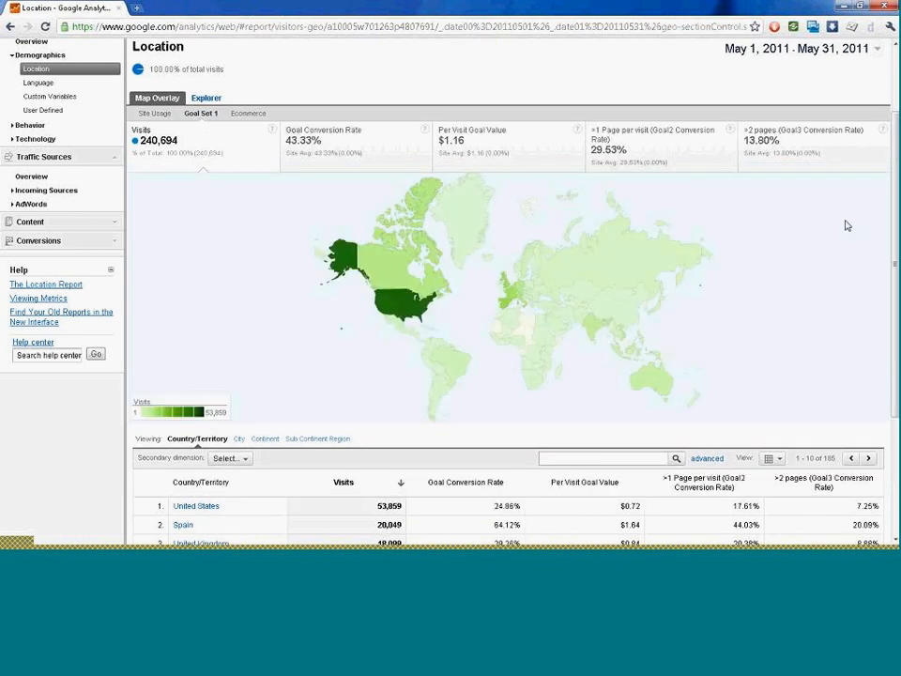
scroll(536, 367, down, 3)
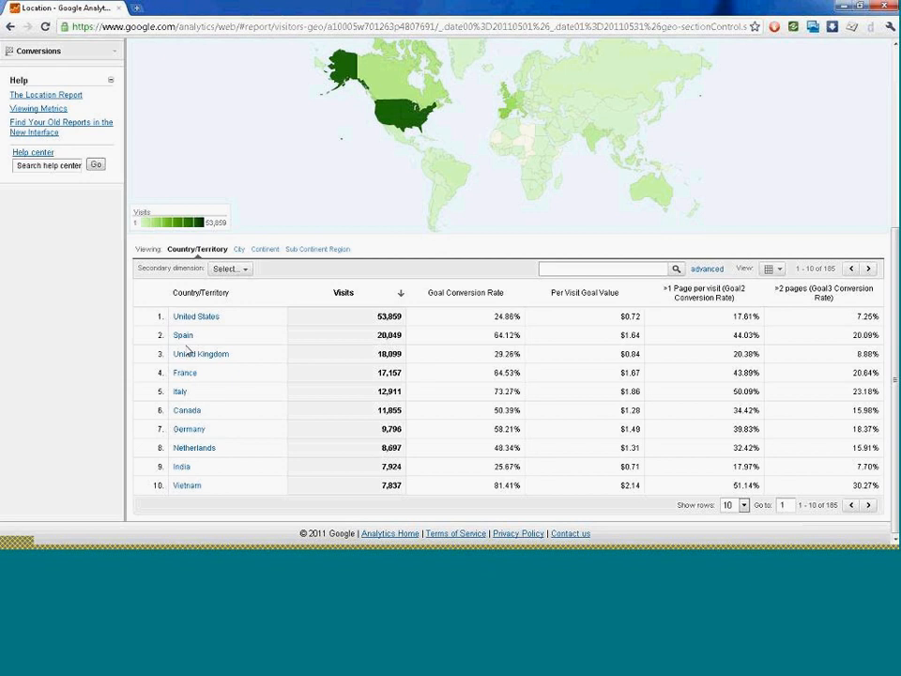
click(240, 250)
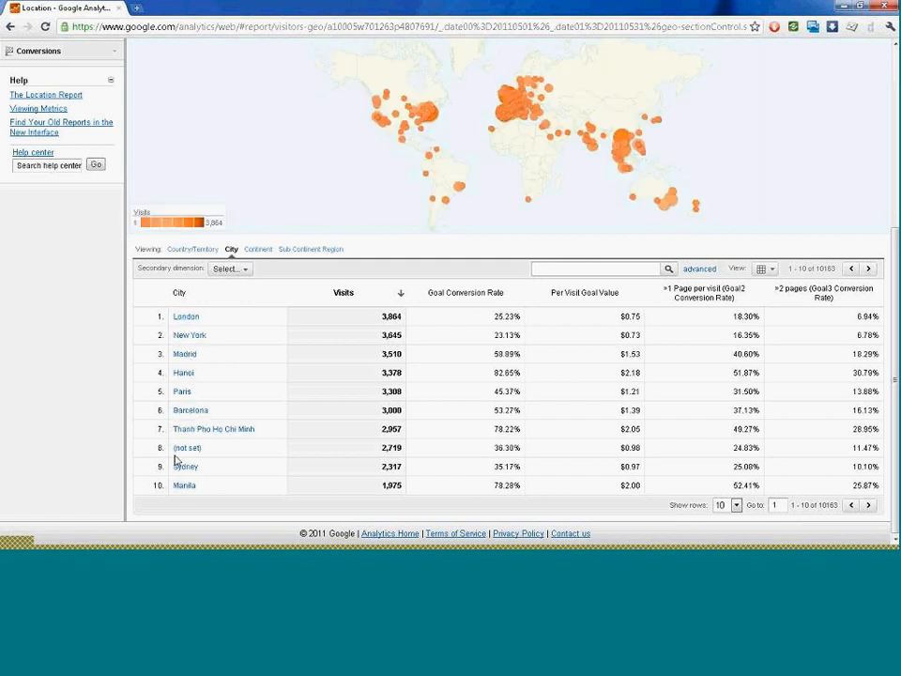
click(188, 250)
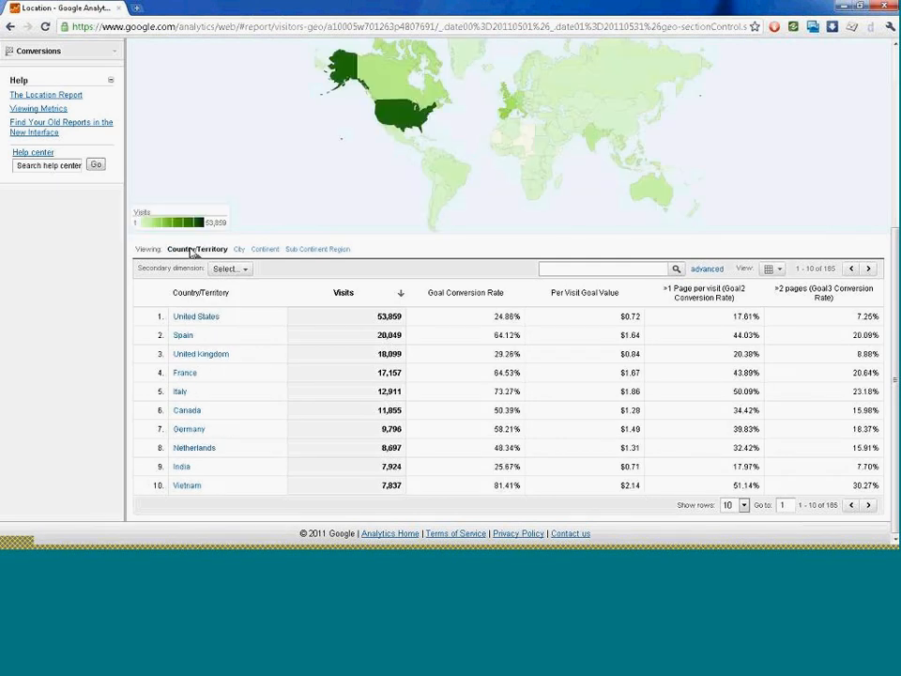
Drill down into the United States and examine its share of total visits and its goal metrics by region
click(197, 316)
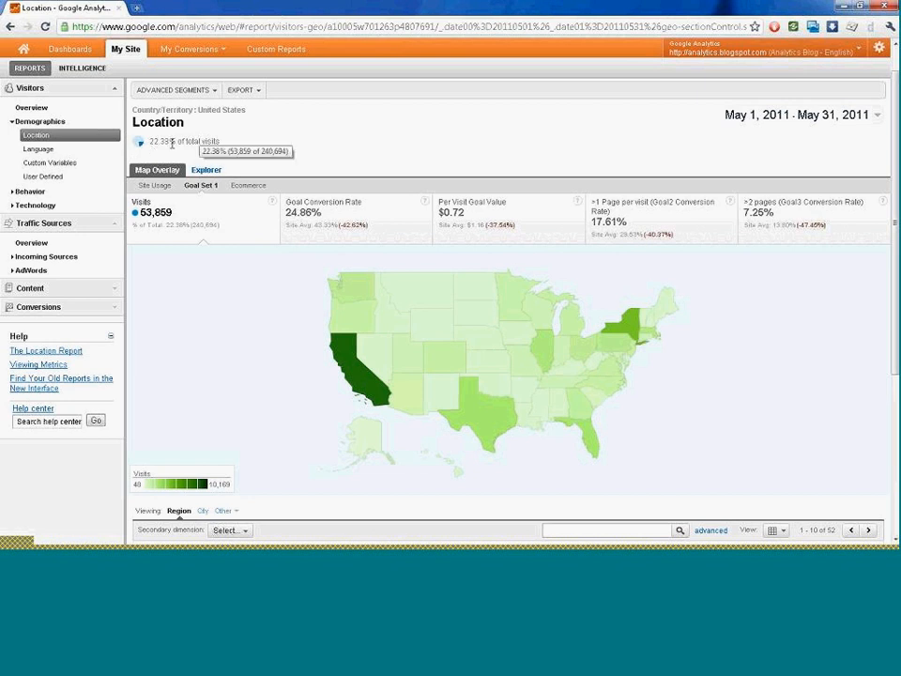
mouse_move(138, 144)
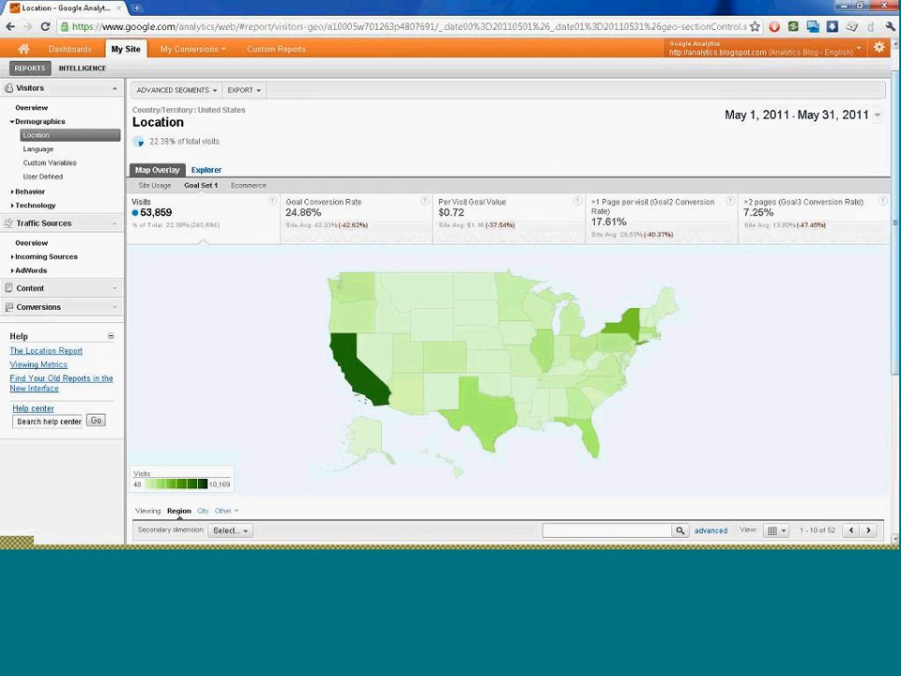
scroll(507, 329, down, 1)
scroll(886, 399, down, 5)
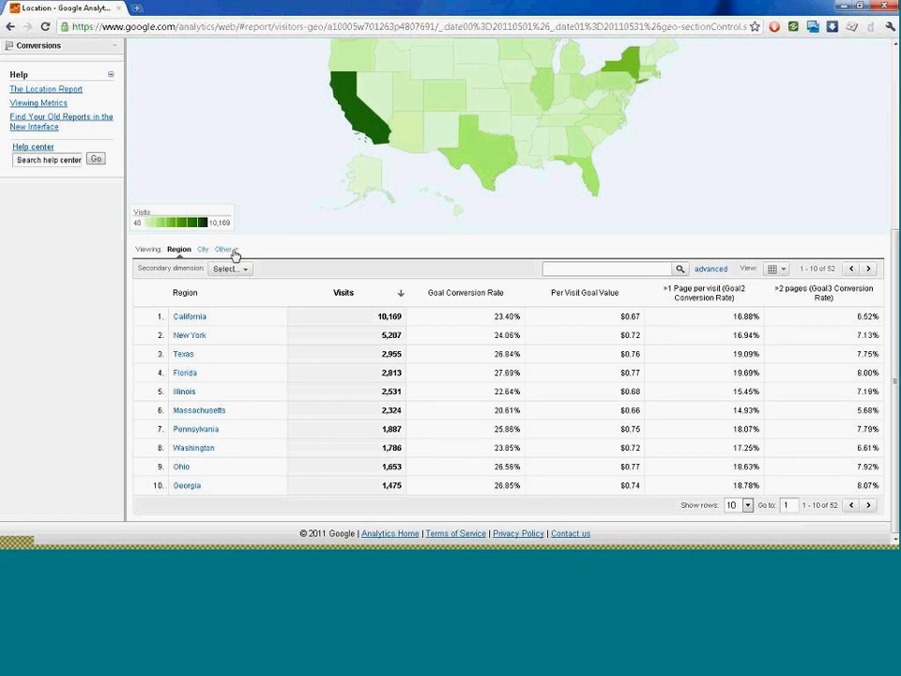
scroll(841, 315, up, 5)
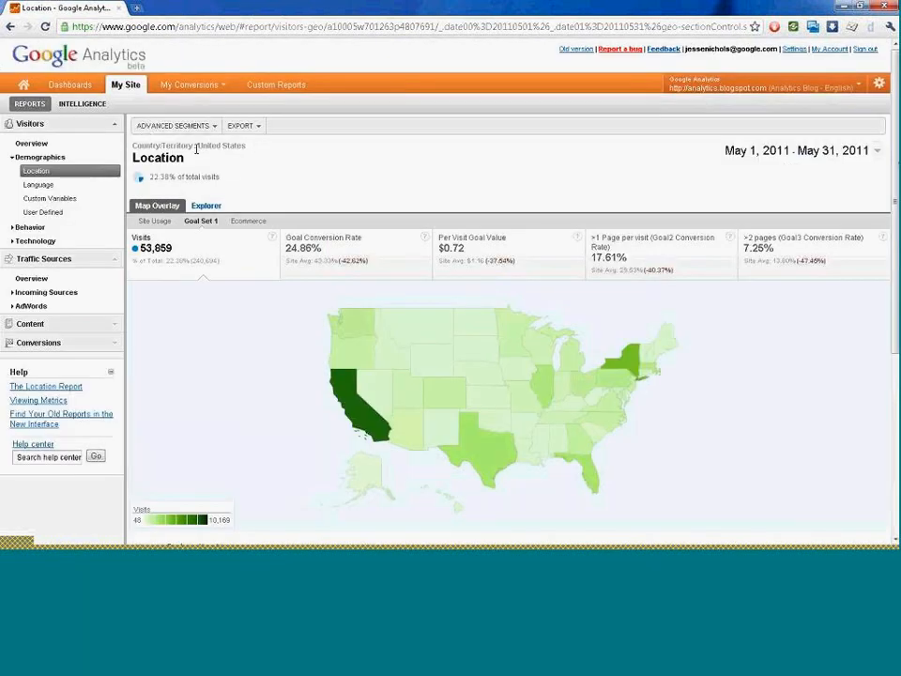
scroll(309, 304, down, 3)
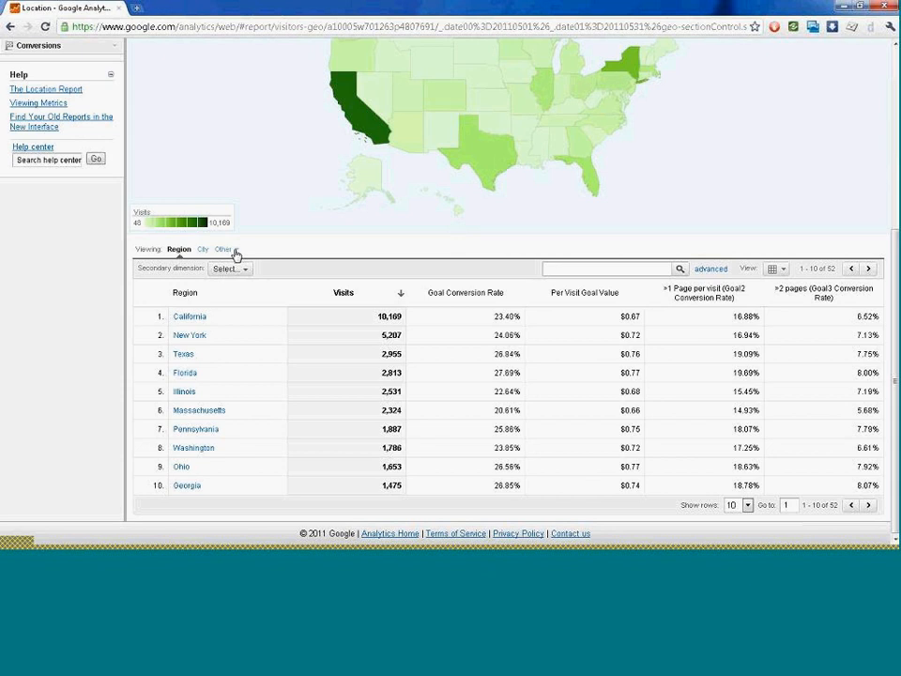
Break down the United States visits by the Language dimension and bring the language table into view
click(234, 252)
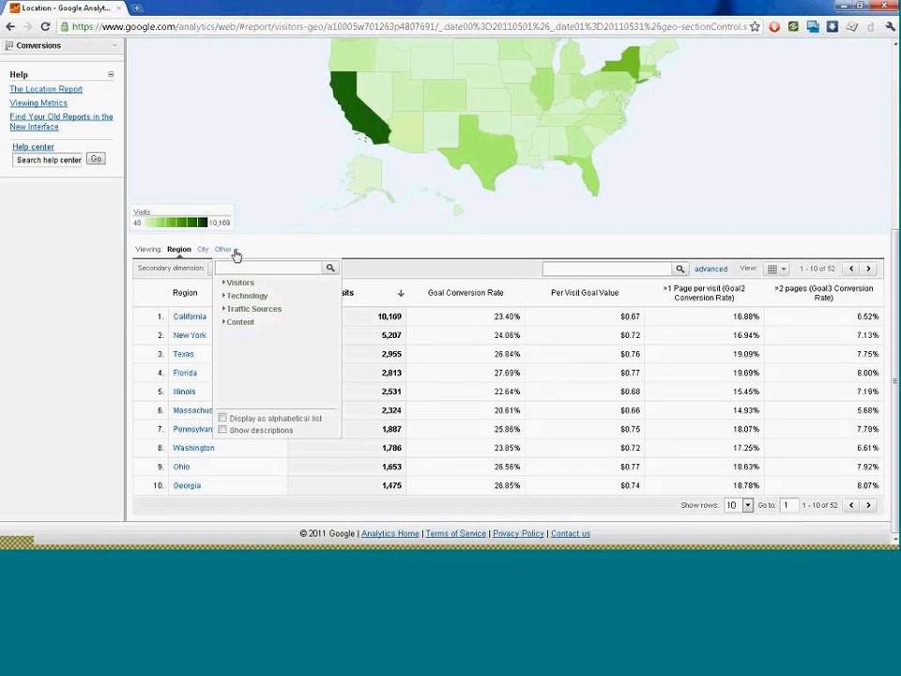
click(225, 283)
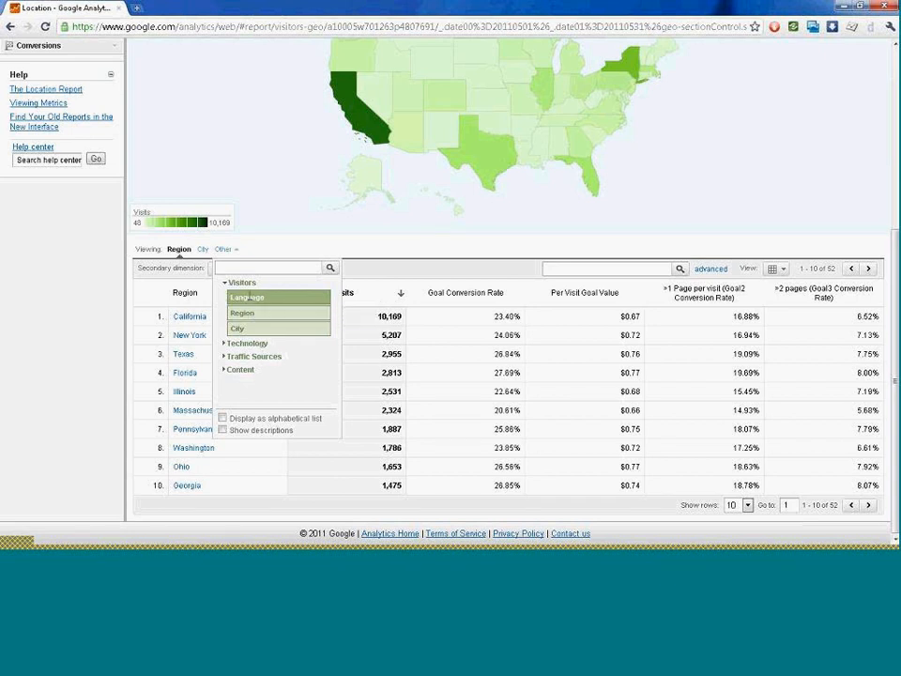
click(246, 298)
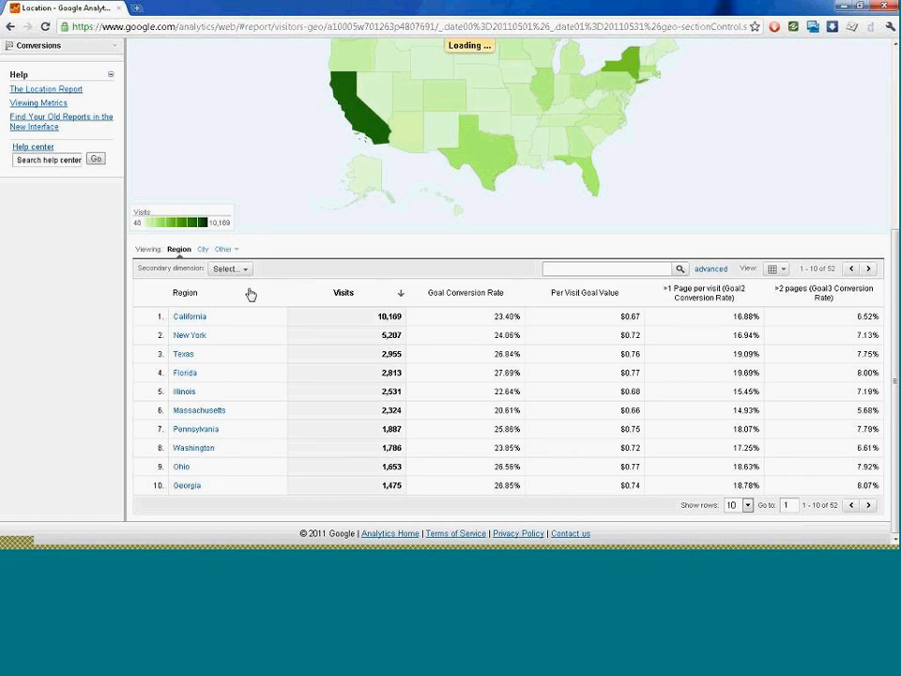
scroll(570, 305, up, 5)
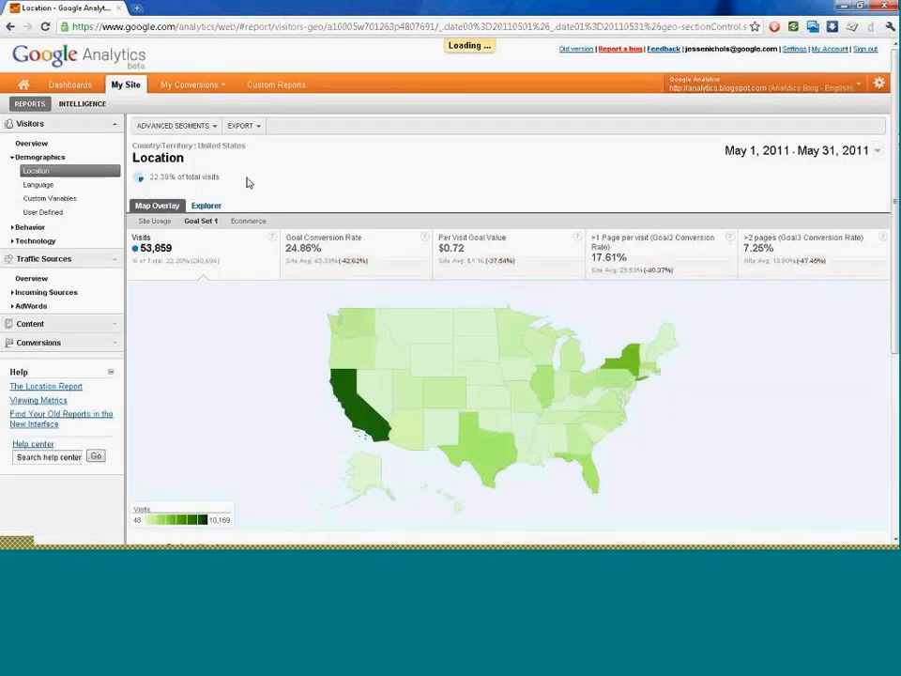
drag(894, 199, 894, 380)
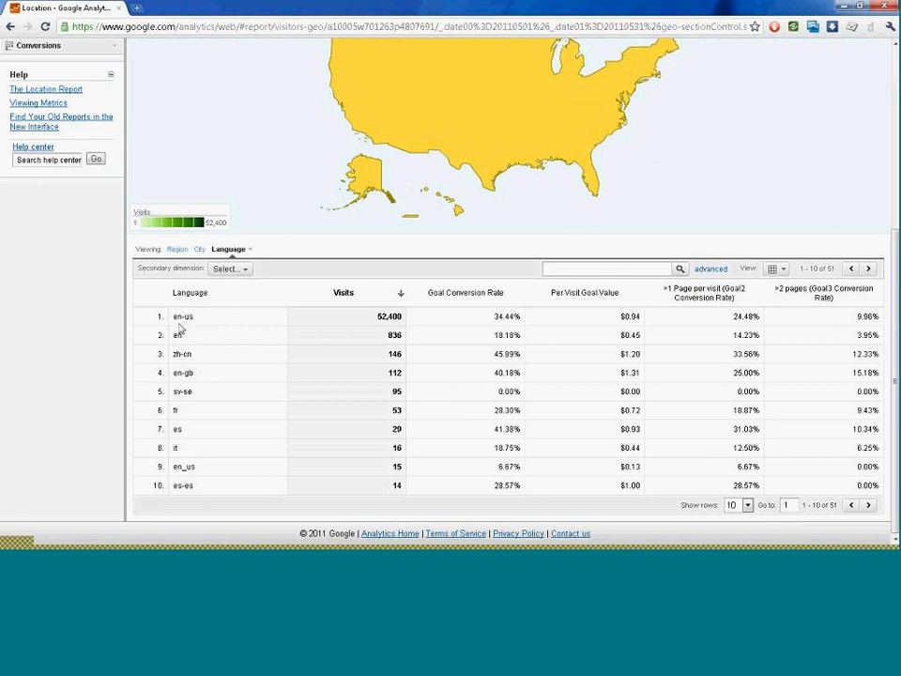
Change the primary dimension of the United States table to Source from the traffic source dimensions
click(240, 252)
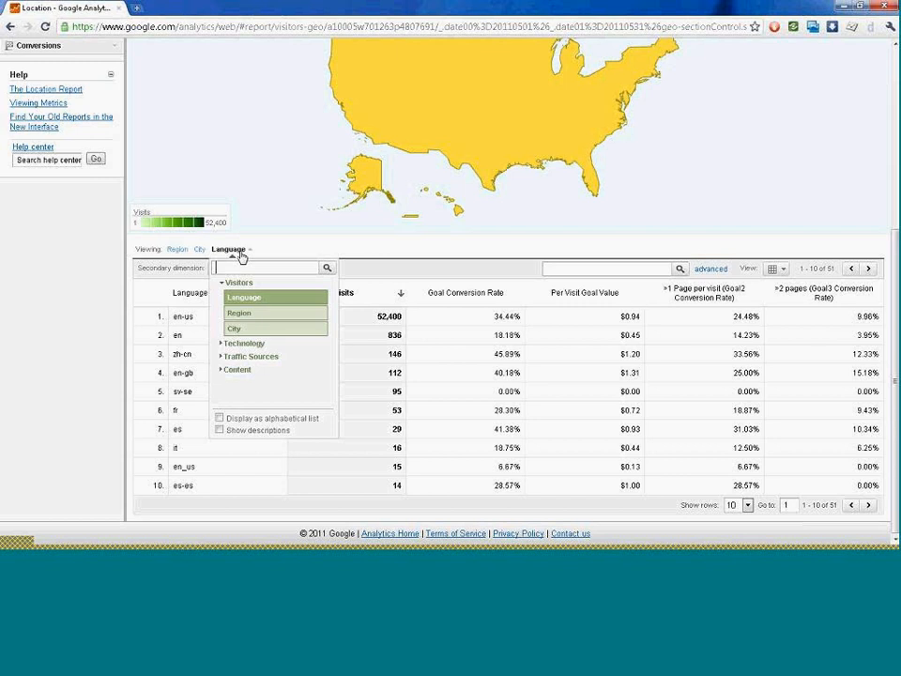
click(235, 283)
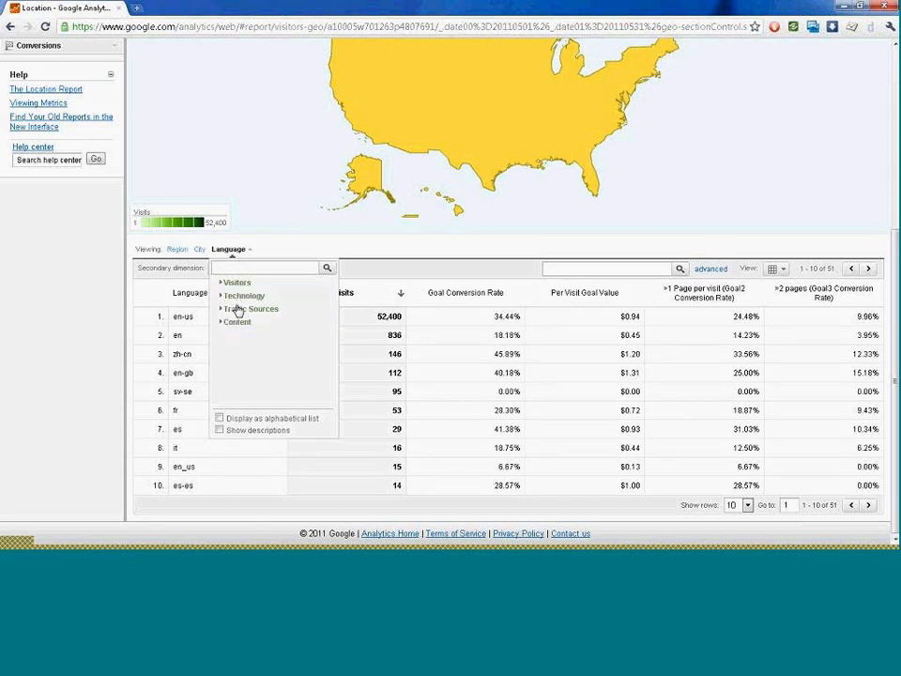
click(238, 310)
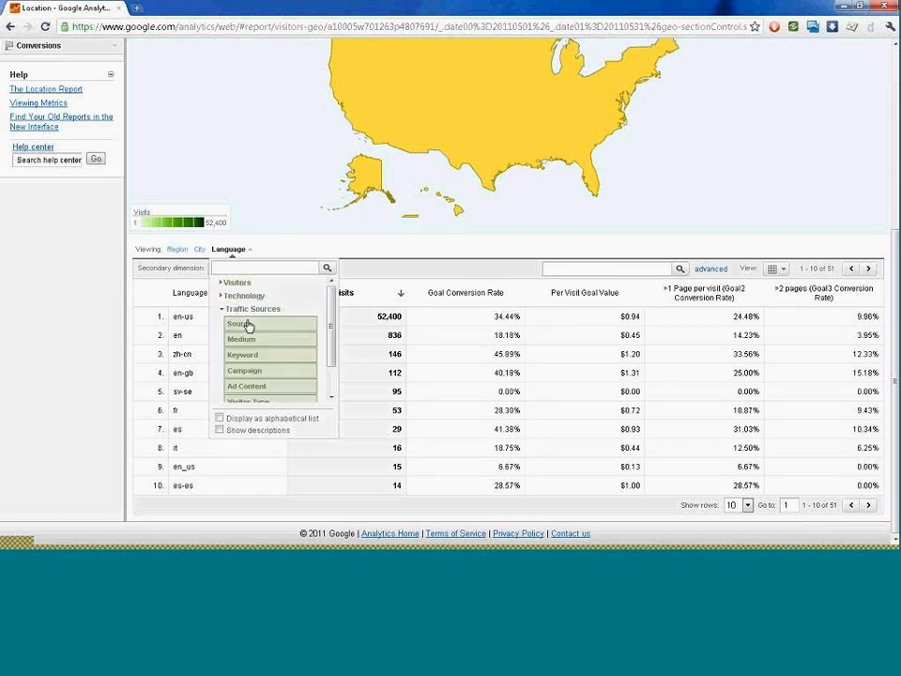
click(244, 325)
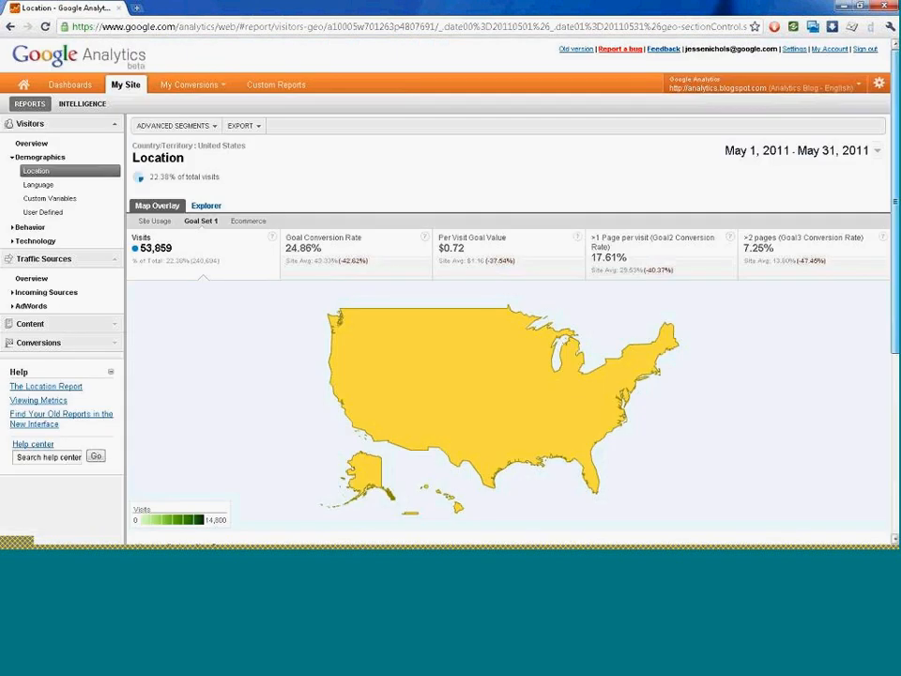
scroll(341, 169, down, 2)
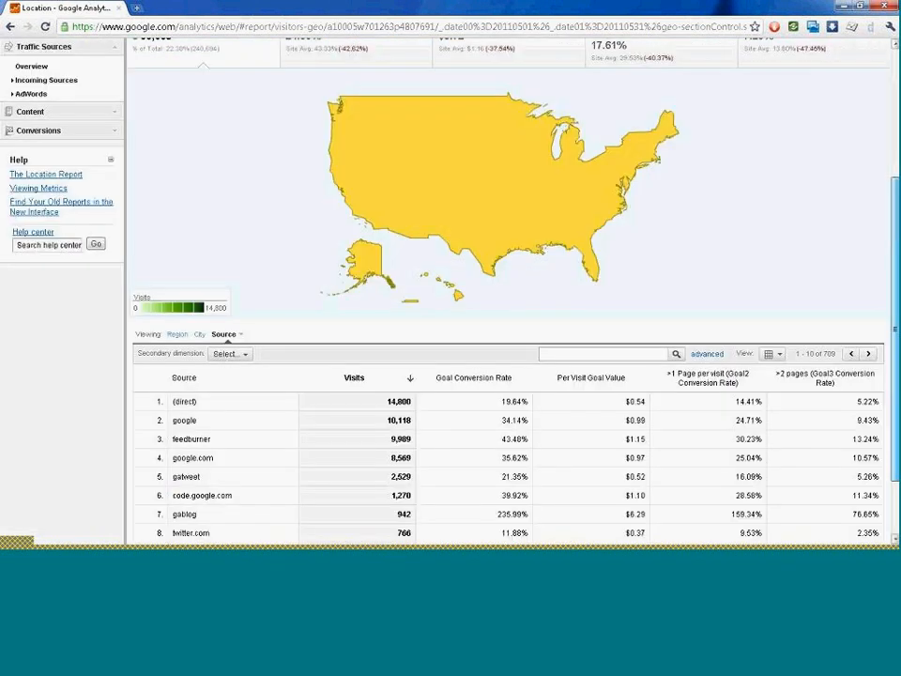
scroll(306, 382, down, 1)
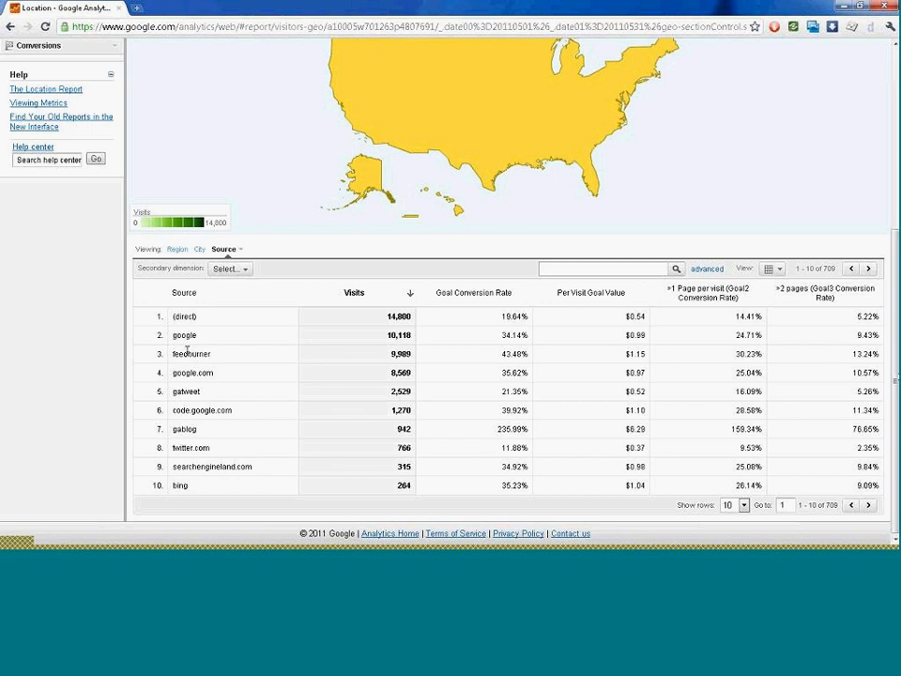
Change the primary dimension of the United States table to Keyword
click(225, 269)
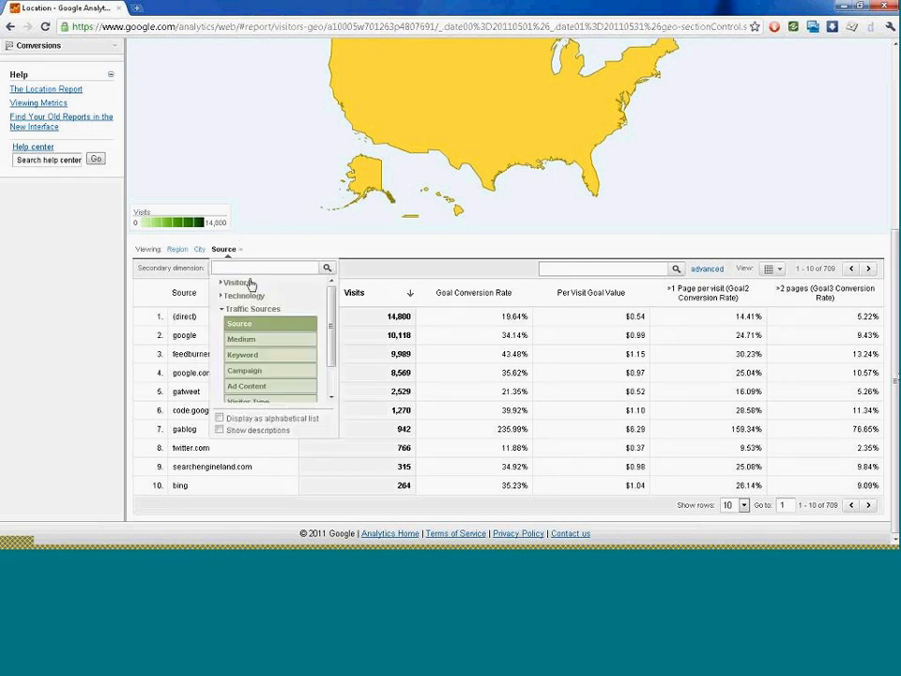
click(251, 352)
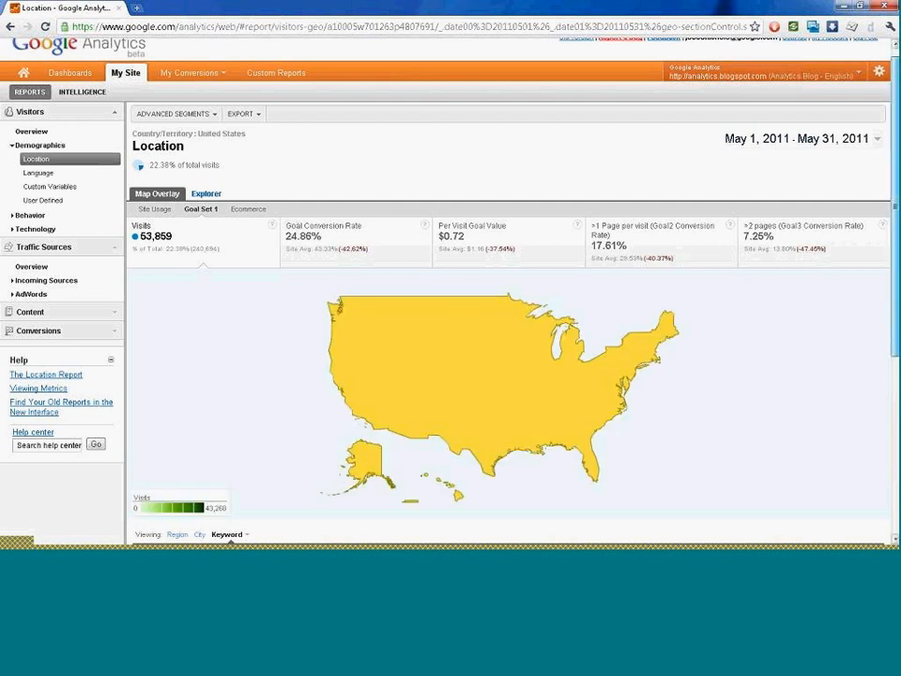
scroll(264, 313, down, 3)
Examine the other primary dimensions offered under Traffic Sources and Content without choosing one
click(243, 239)
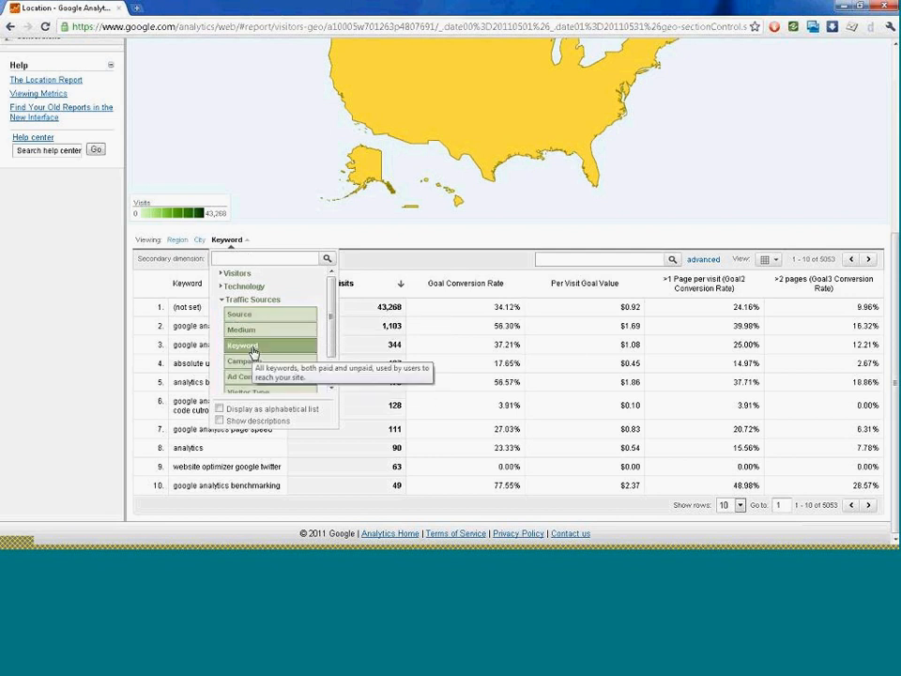
mouse_move(329, 311)
mouse_down()
mouse_move(332, 339)
mouse_move(333, 318)
mouse_up()
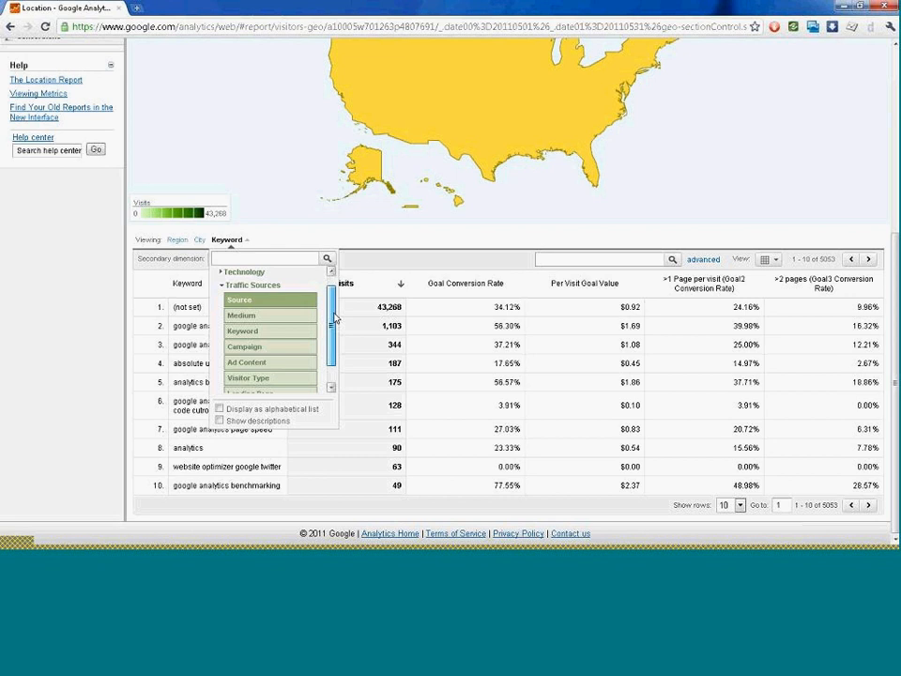
click(245, 286)
click(237, 313)
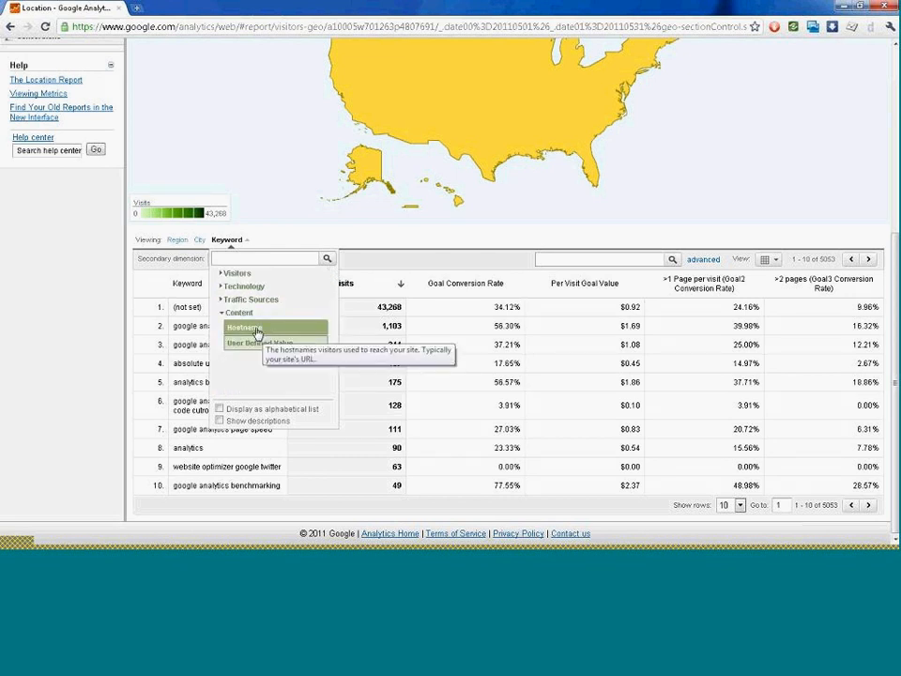
click(239, 313)
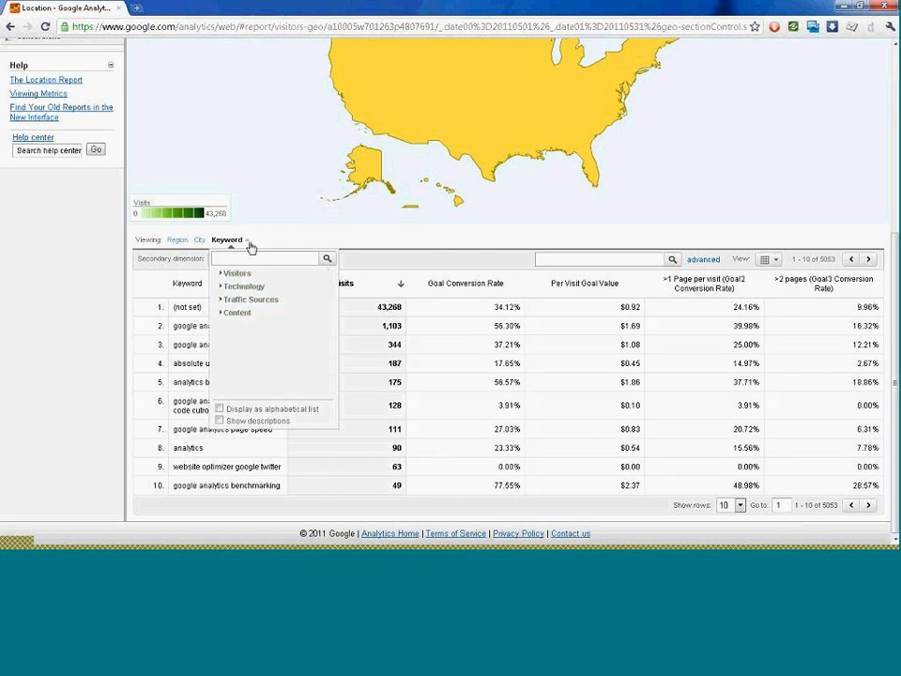
click(369, 248)
Return to the Location report for all countries and bring its Country/Territory table into view
drag(894, 310, 894, 128)
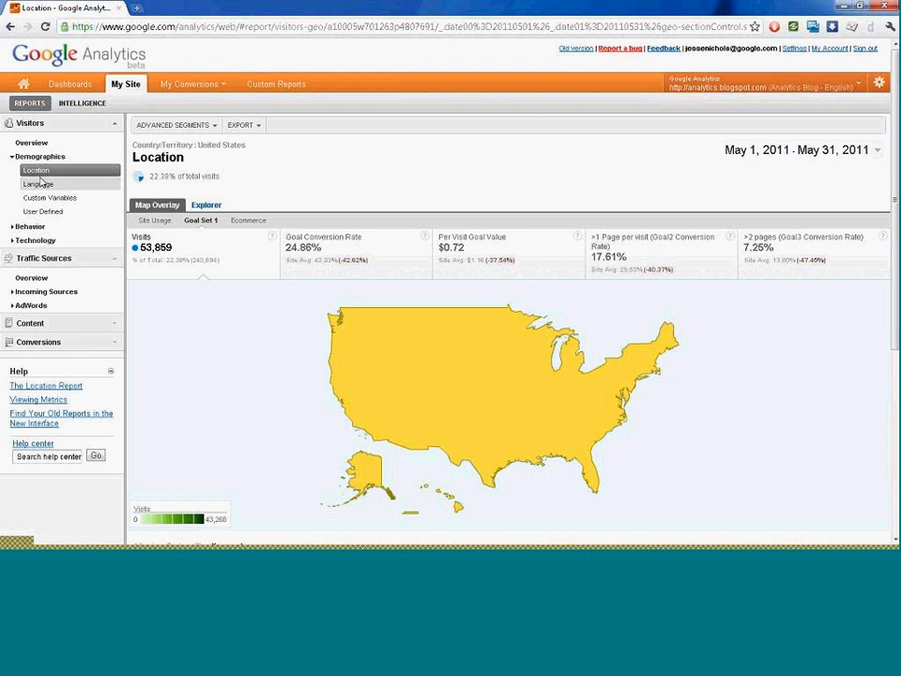
click(35, 170)
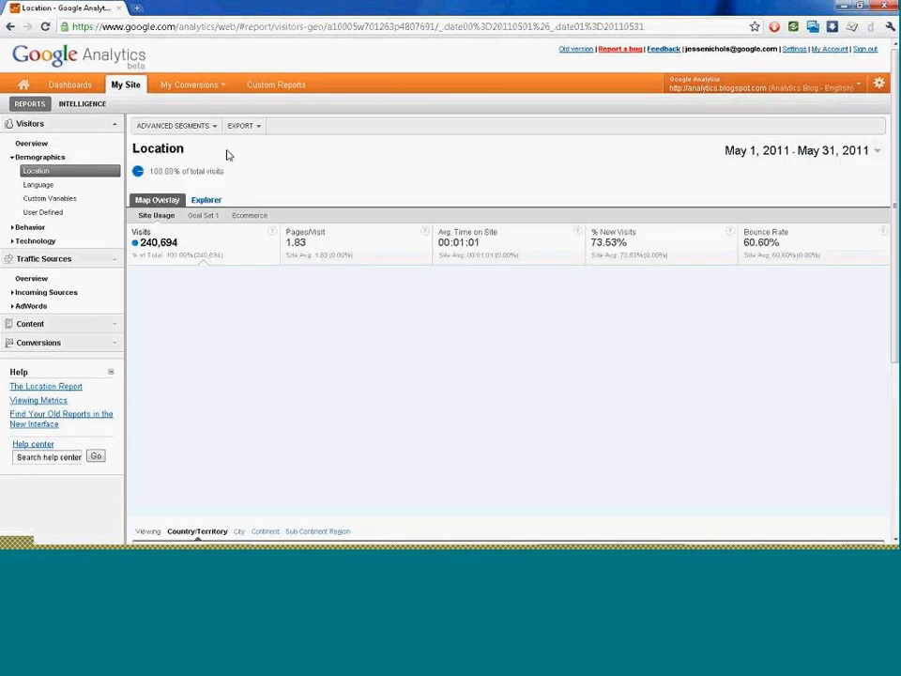
scroll(227, 155, down, 3)
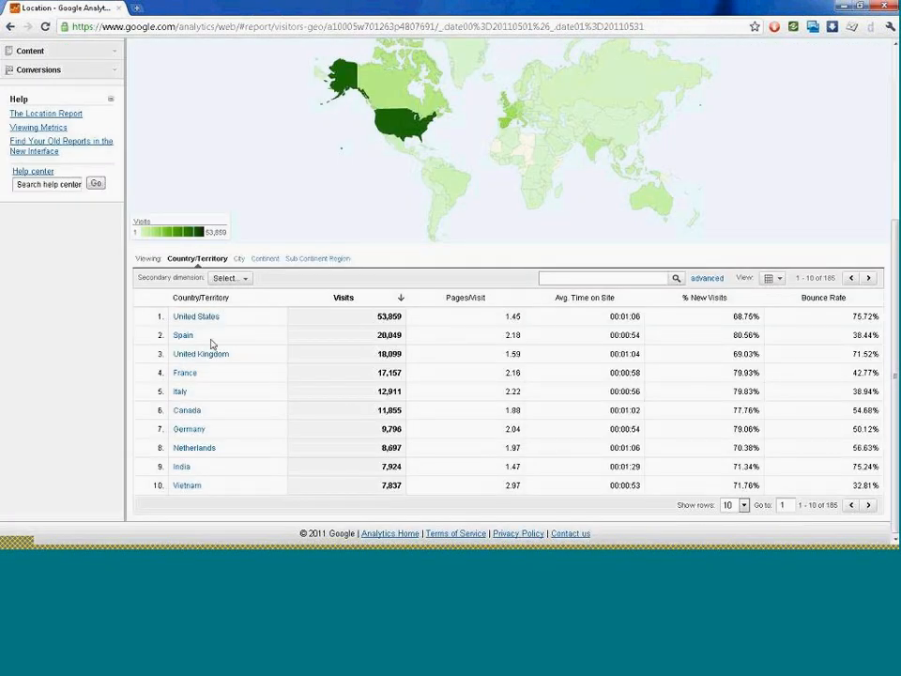
List the location data by City and drill into Hanoi, viewing its row in the table
mouse_move(399, 135)
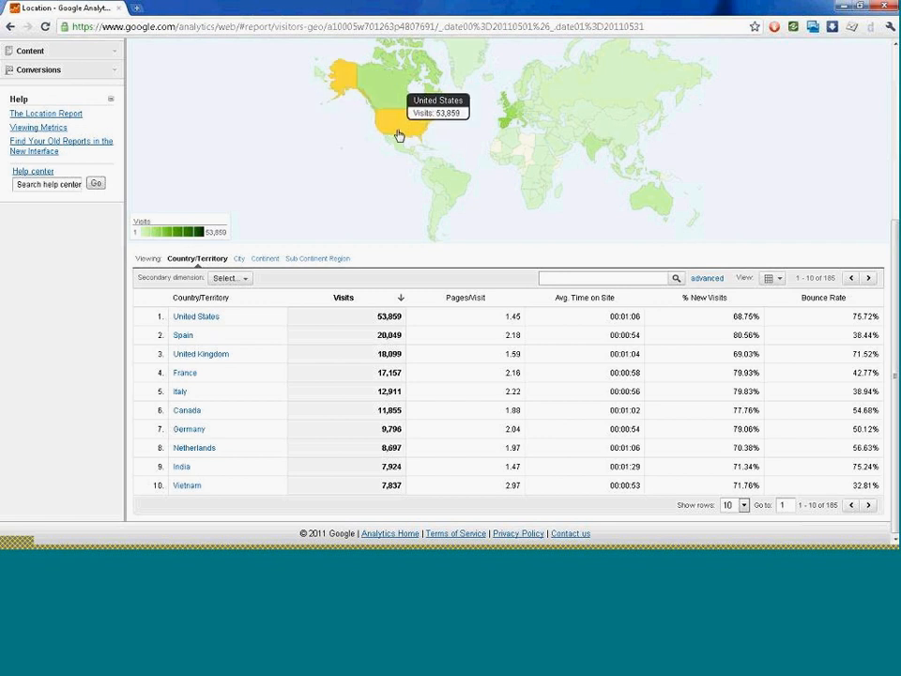
click(238, 259)
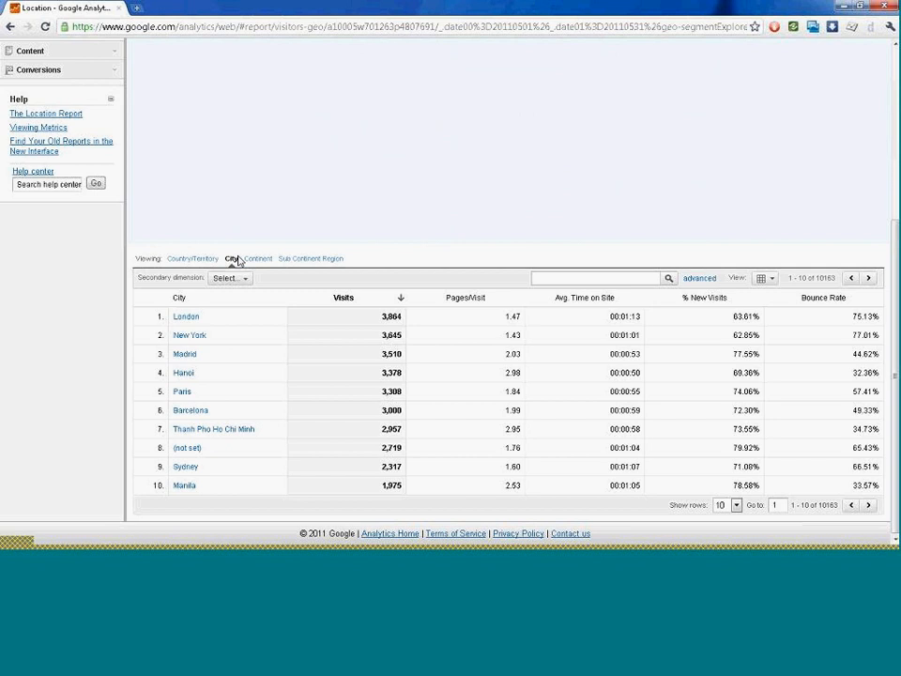
click(184, 373)
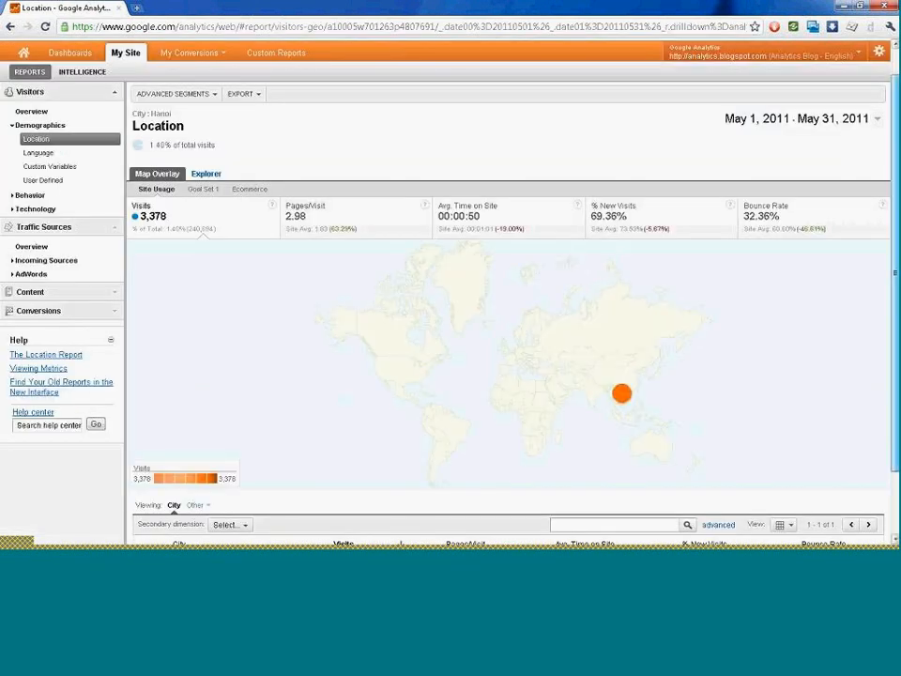
drag(895, 271, 894, 335)
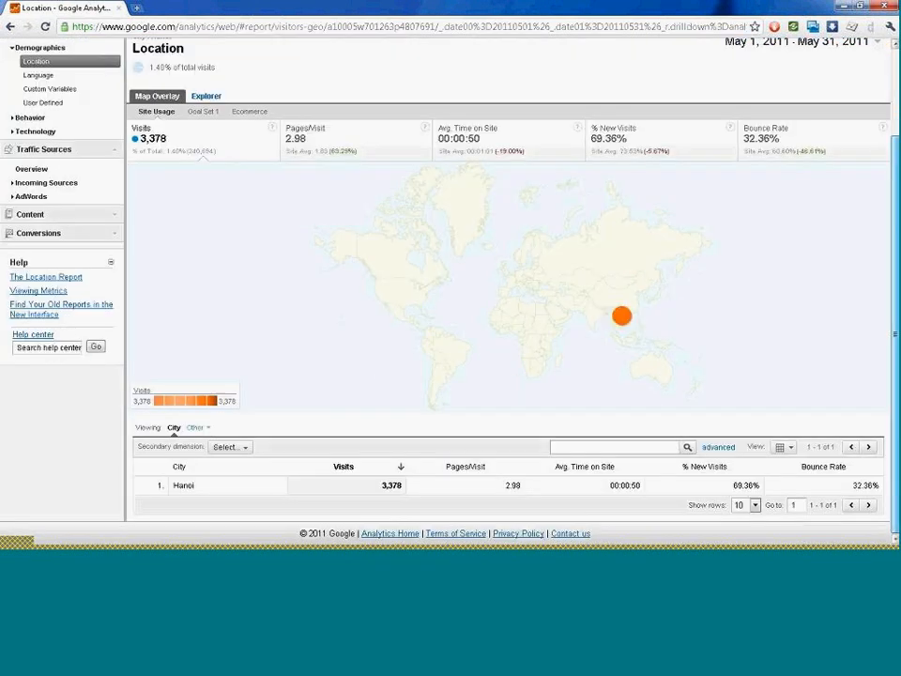
Show the Goal Set 1 metrics for Hanoi
click(197, 428)
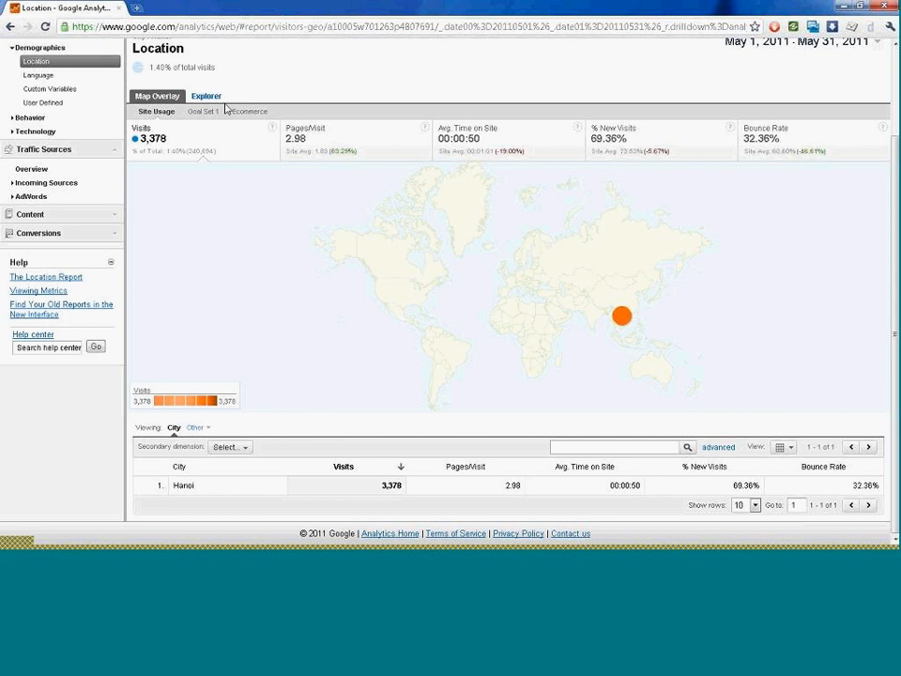
click(202, 112)
scroll(604, 315, down, 1)
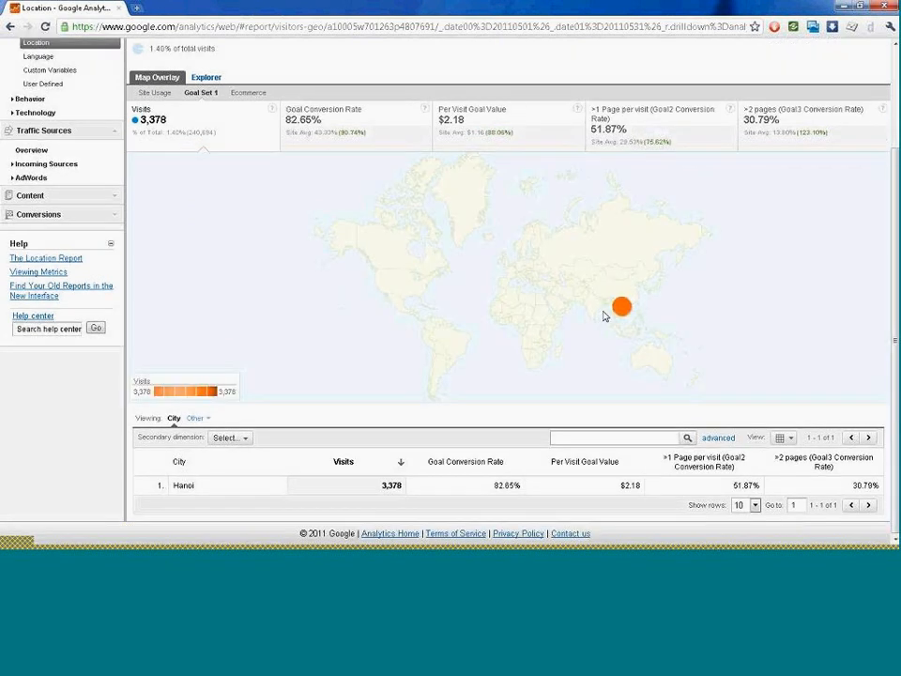
Change the primary dimension of the Hanoi table to Language from the visitor dimensions
click(201, 419)
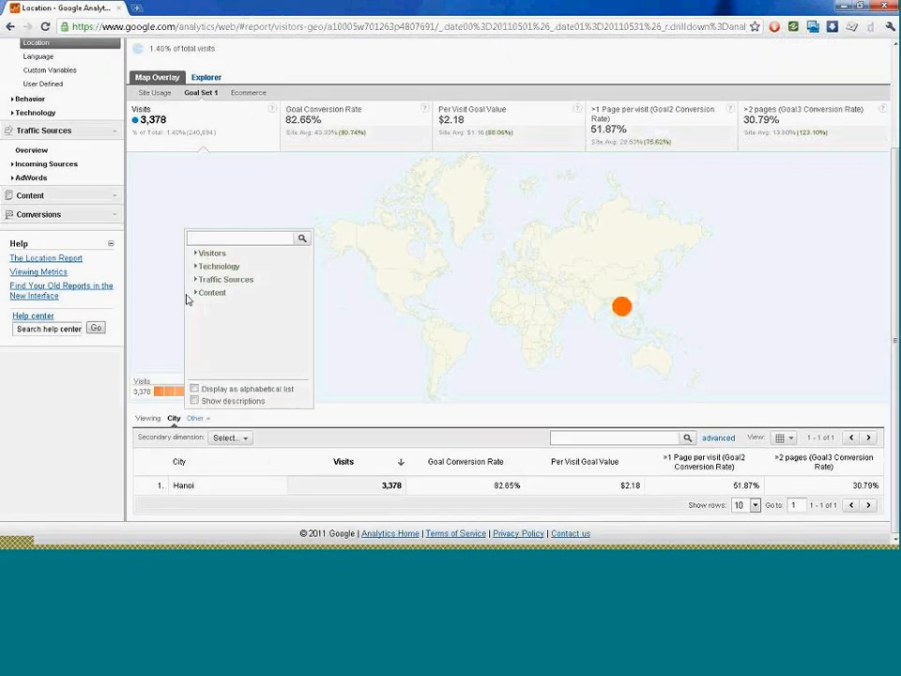
click(197, 259)
click(202, 279)
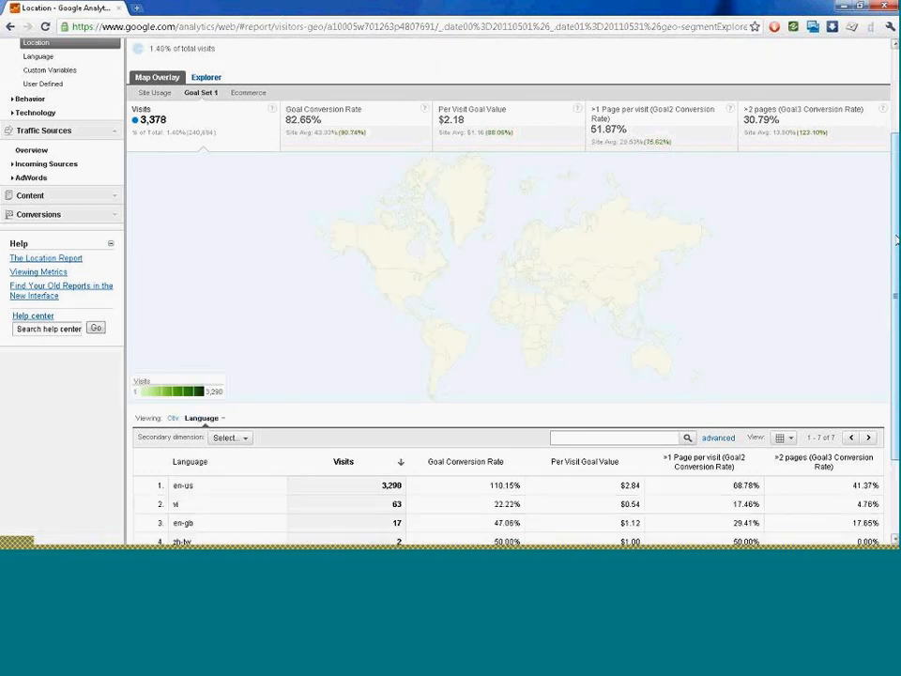
scroll(896, 240, down, 2)
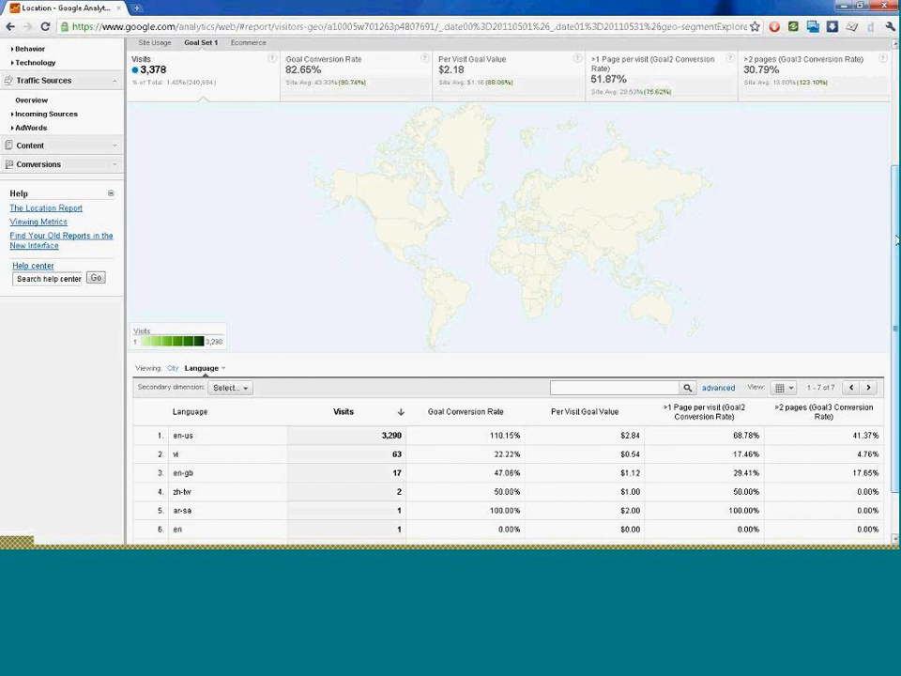
Change the primary dimension of the Hanoi table to Source from the traffic source dimensions
click(225, 370)
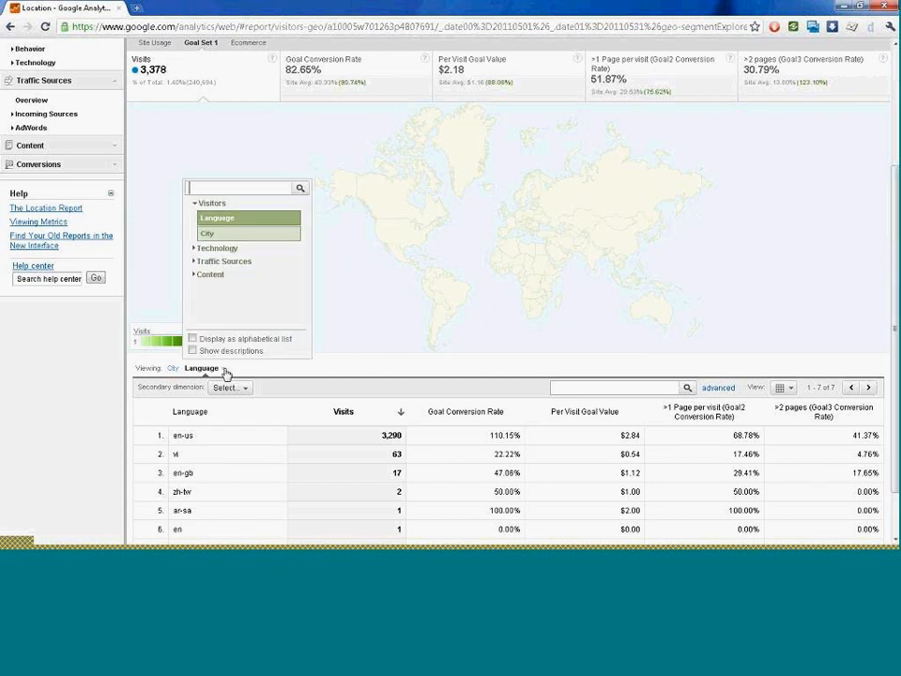
click(196, 203)
click(193, 231)
click(215, 255)
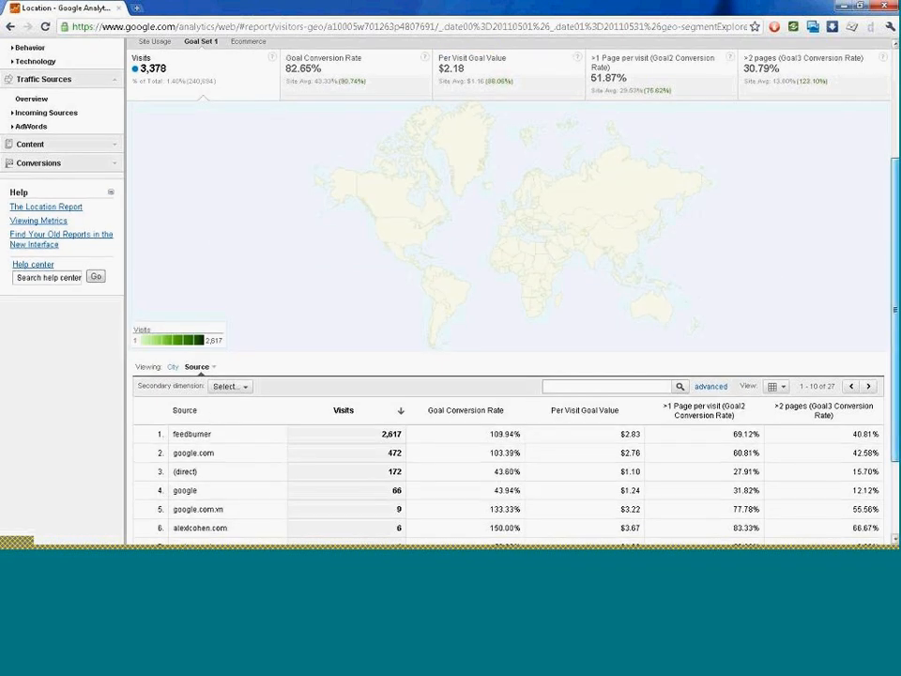
scroll(305, 380, down, 3)
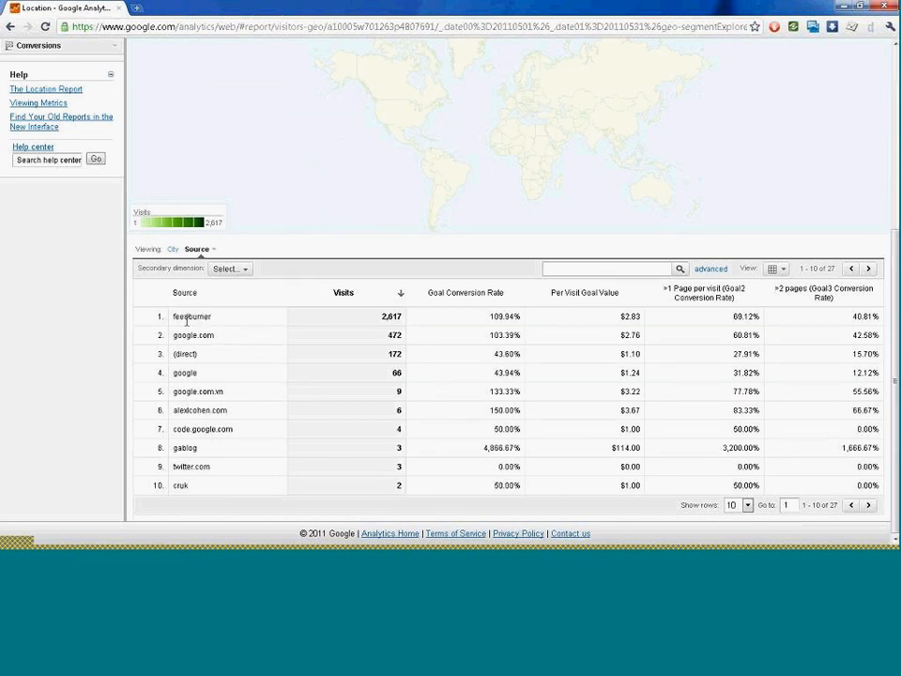
click(741, 508)
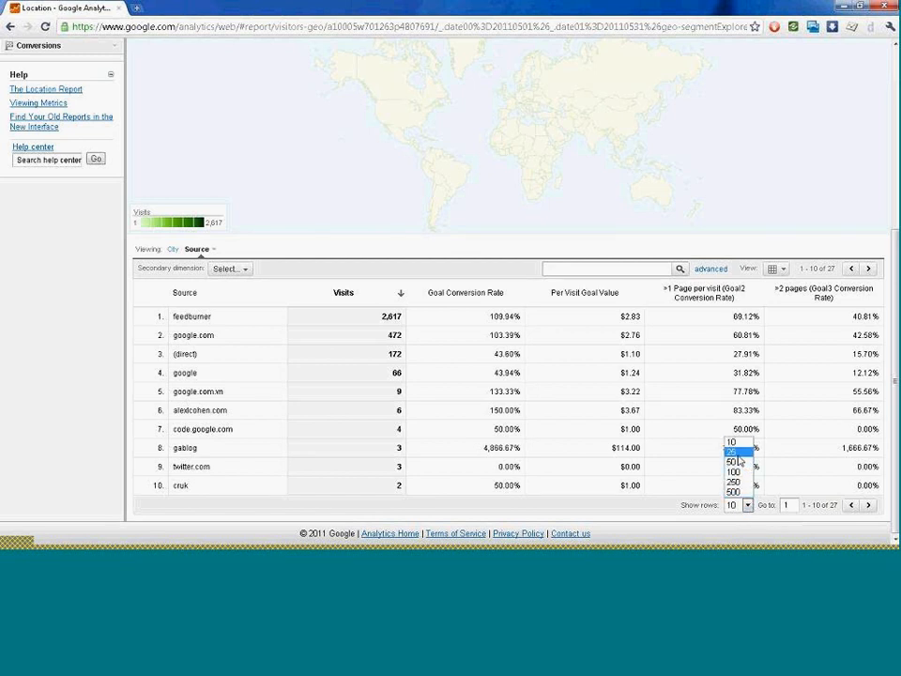
click(464, 258)
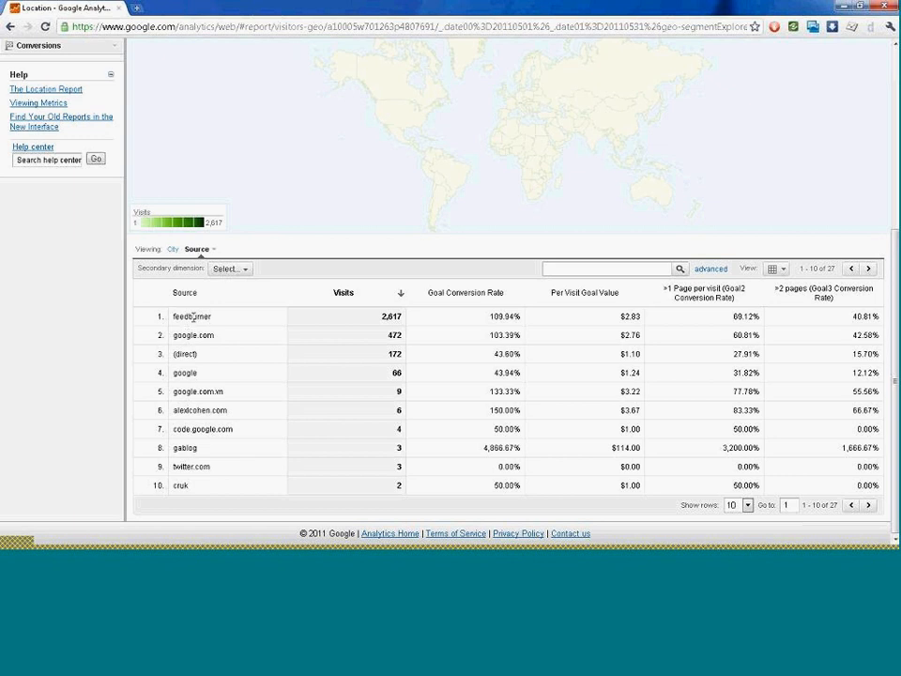
click(212, 250)
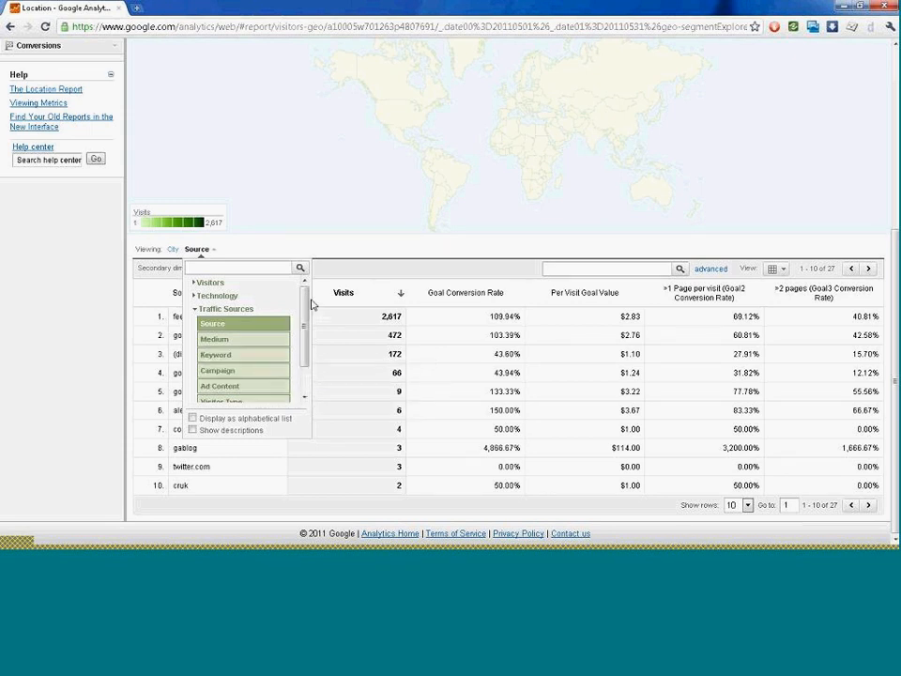
click(211, 310)
Leave the Hanoi breakdown and return to the Location report's table of all countries
drag(895, 352, 894, 202)
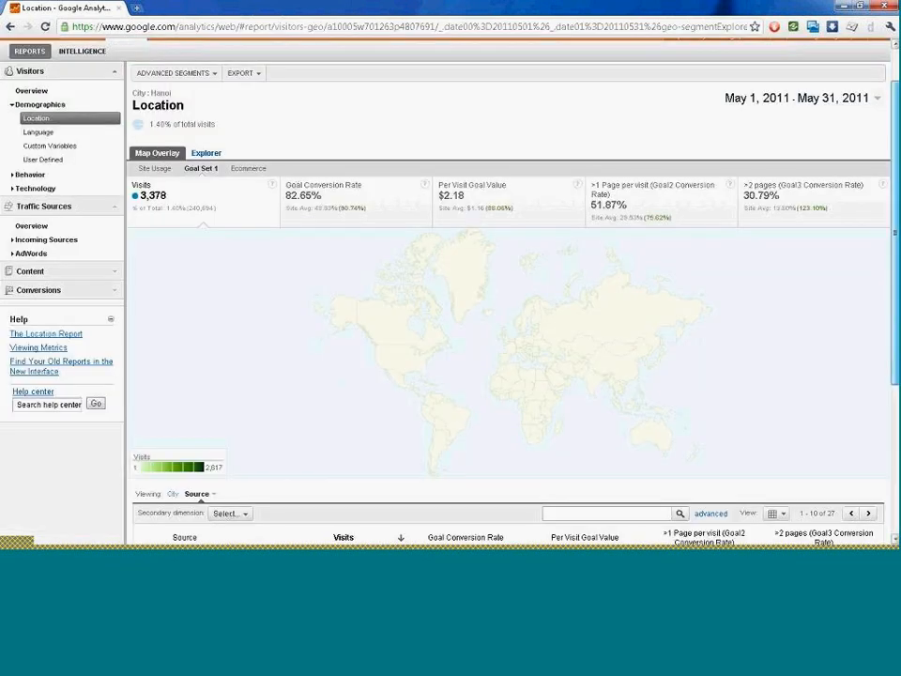
click(36, 118)
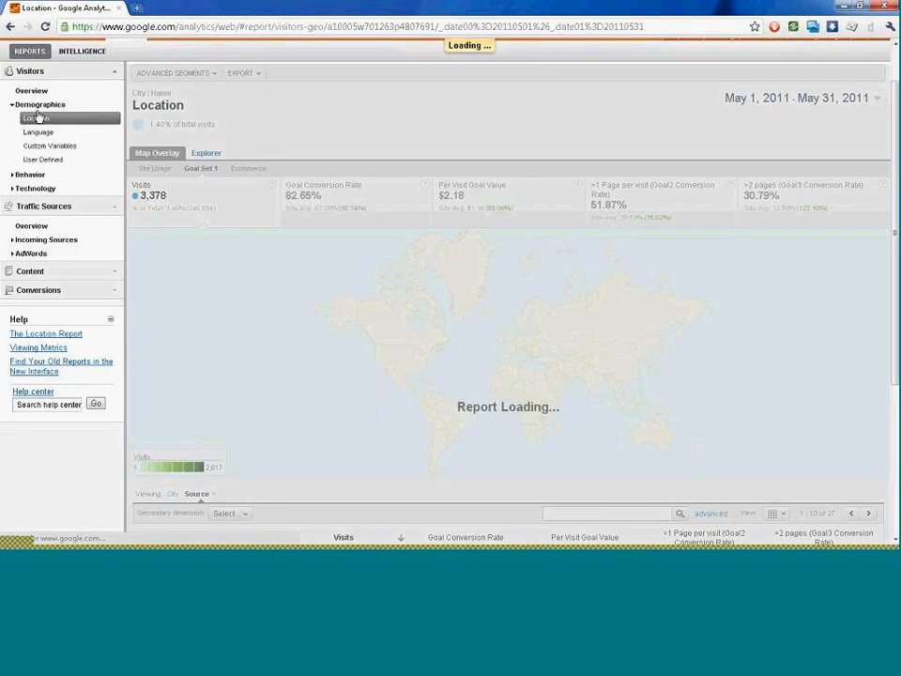
scroll(306, 332, down, 3)
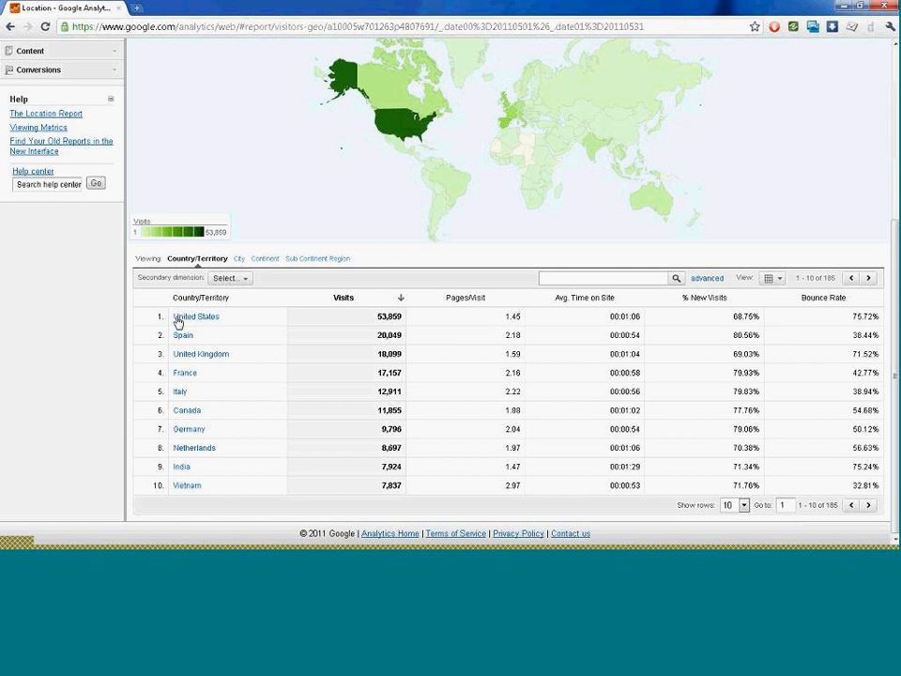
Show 25 rows in the Country/Territory table and look through the listed countries
click(741, 505)
click(730, 452)
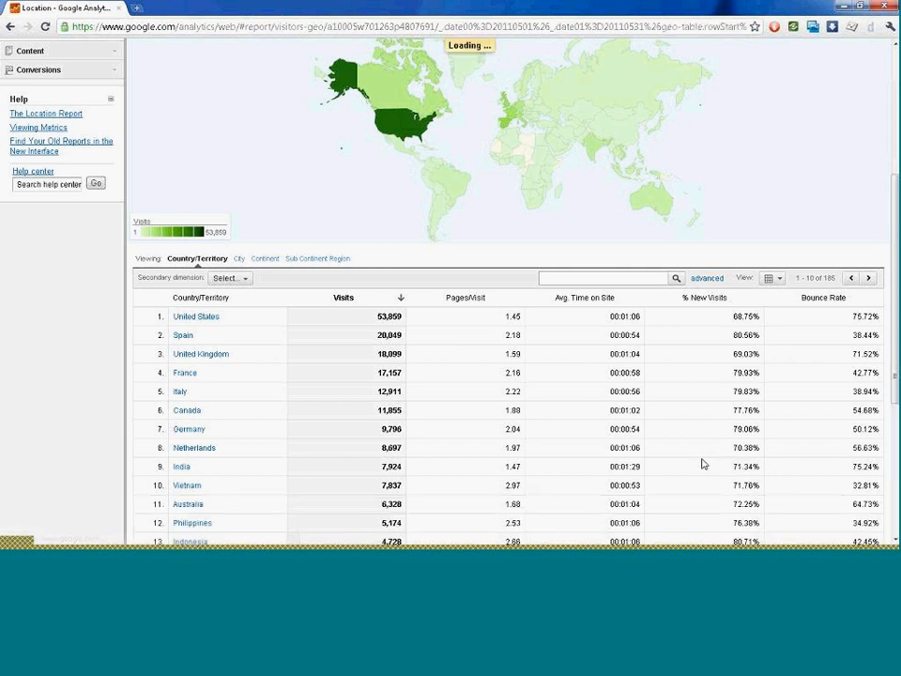
scroll(400, 137, down, 5)
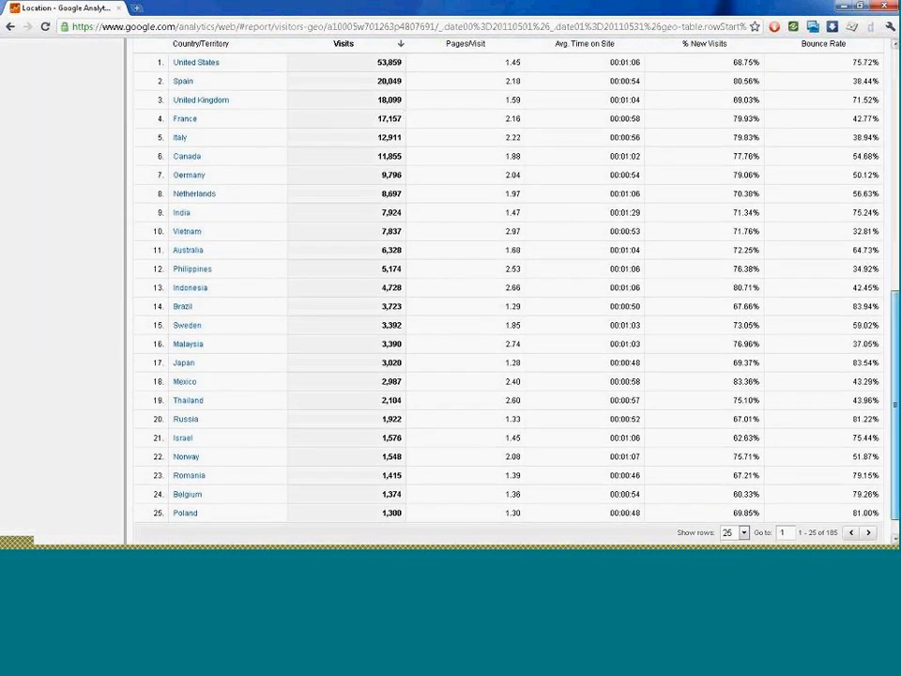
scroll(237, 65, up, 5)
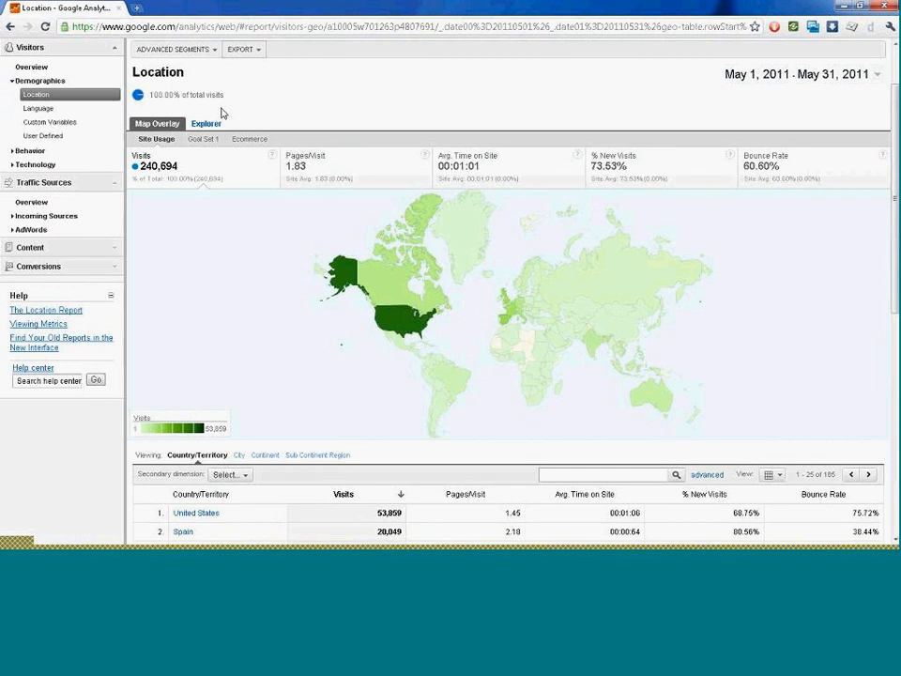
Show the Goal Set 1 metrics for all countries and filter the table by the search term "russia"
click(202, 140)
scroll(660, 342, down, 3)
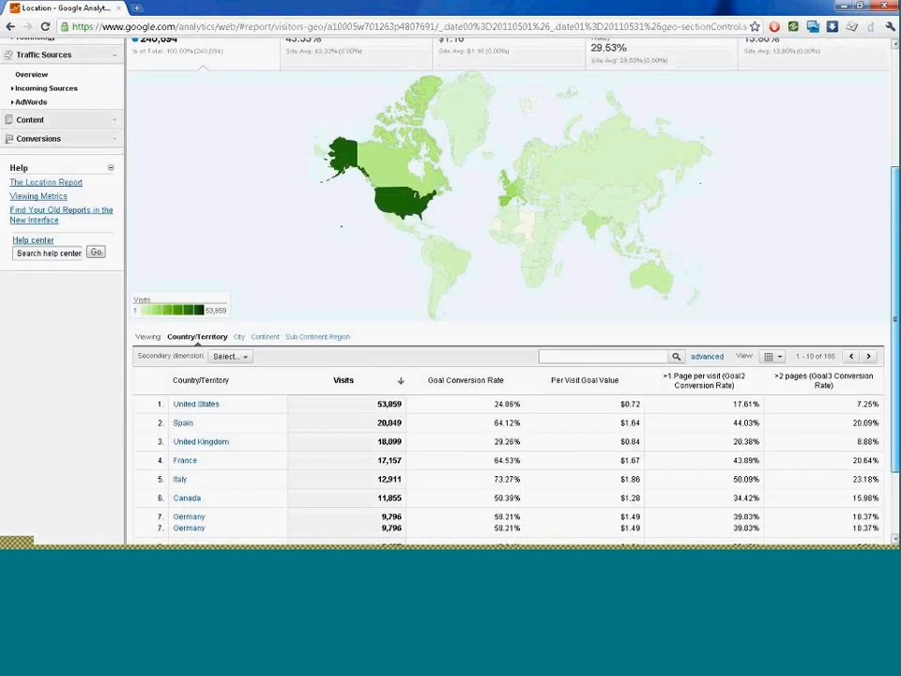
click(638, 311)
text(russia)
key(Return)
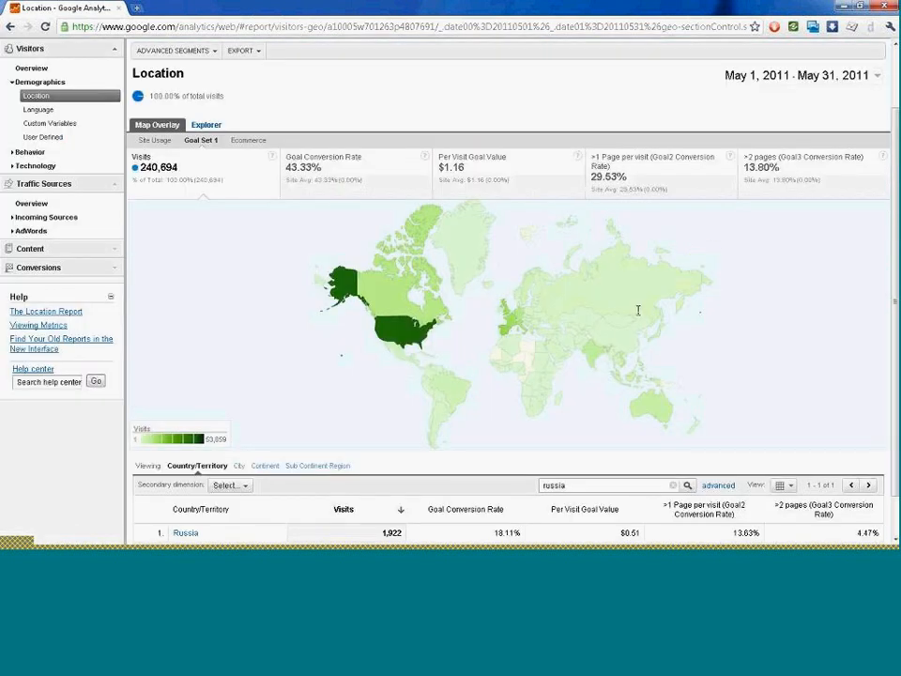
scroll(467, 515, down, 1)
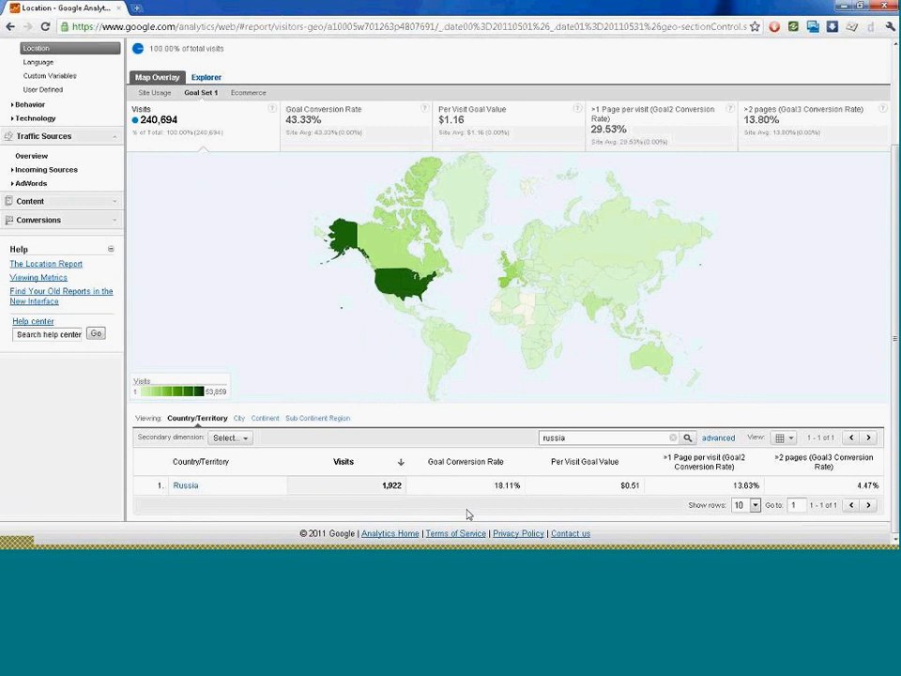
Clear the table search and apply an advanced filter that includes Country/Territory containing "russia"
double_click(577, 437)
click(672, 438)
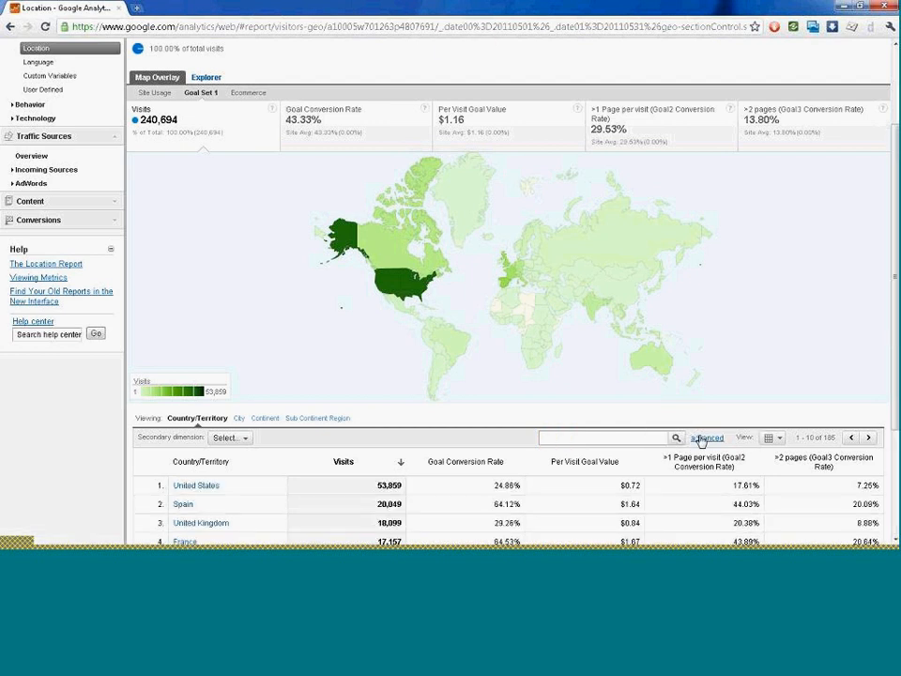
click(704, 438)
scroll(342, 221, down, 3)
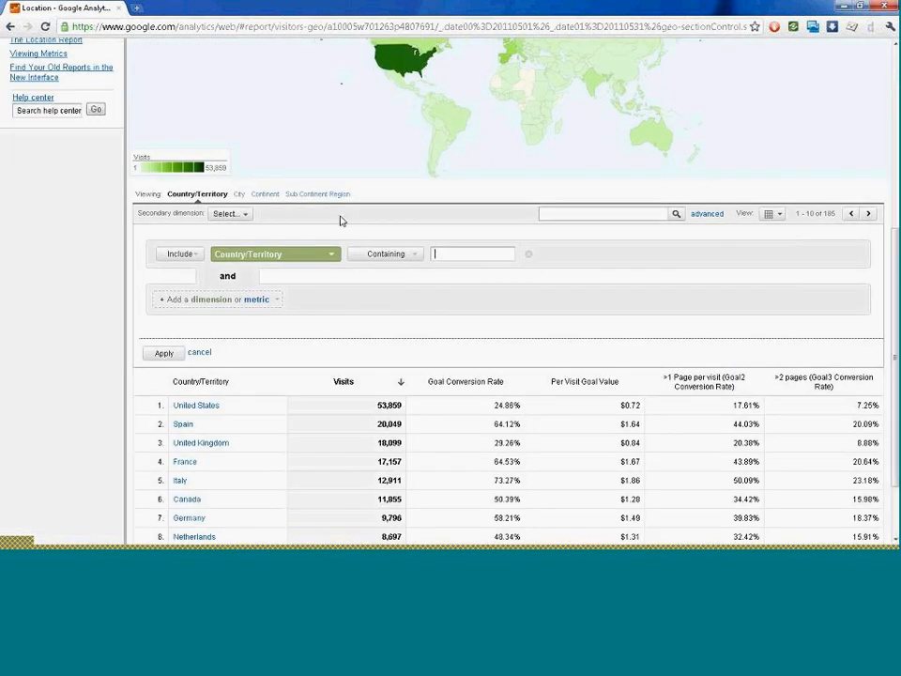
click(491, 258)
text(russia)
click(164, 354)
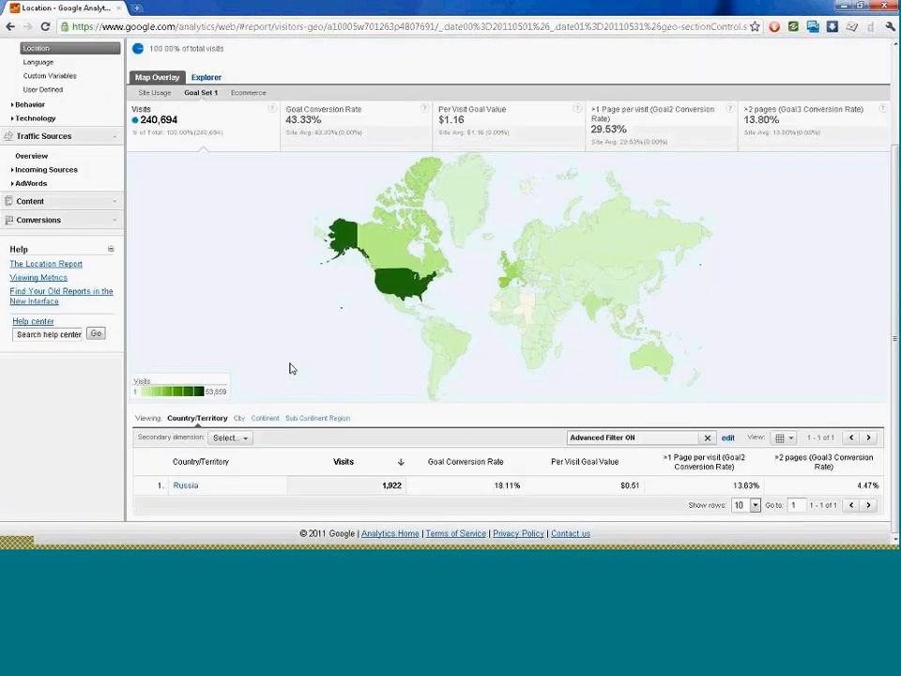
Replace the Russia filter with an advanced filter that includes countries with a Goal Conversion Rate greater than 50
click(709, 439)
click(711, 438)
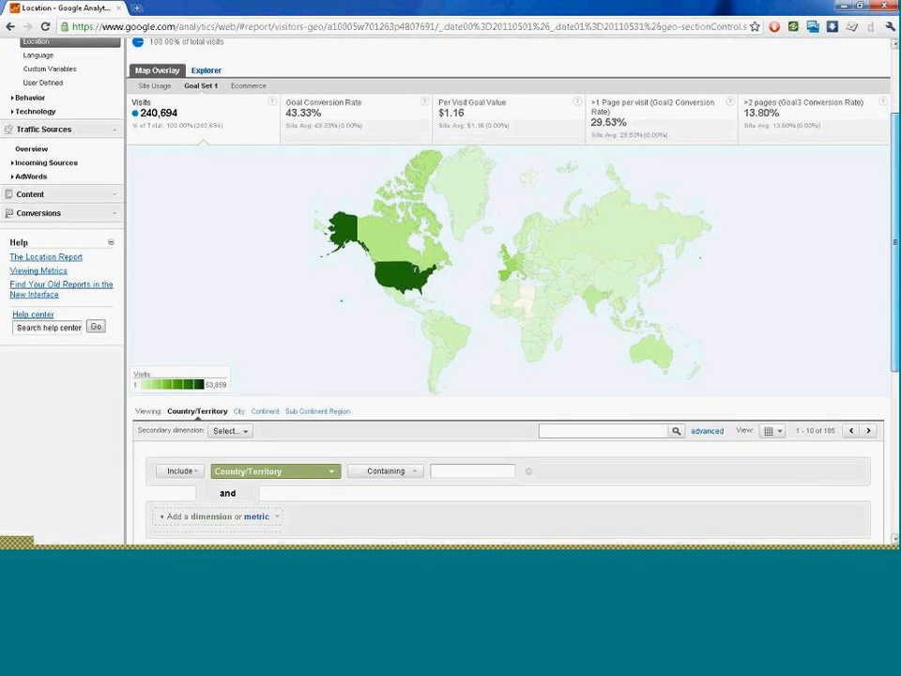
click(259, 204)
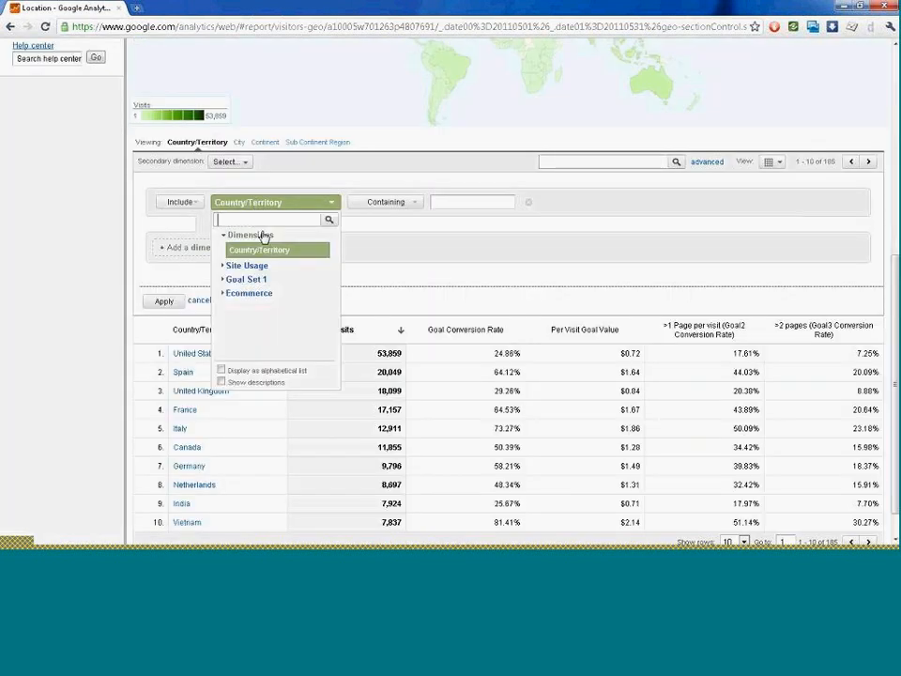
click(254, 280)
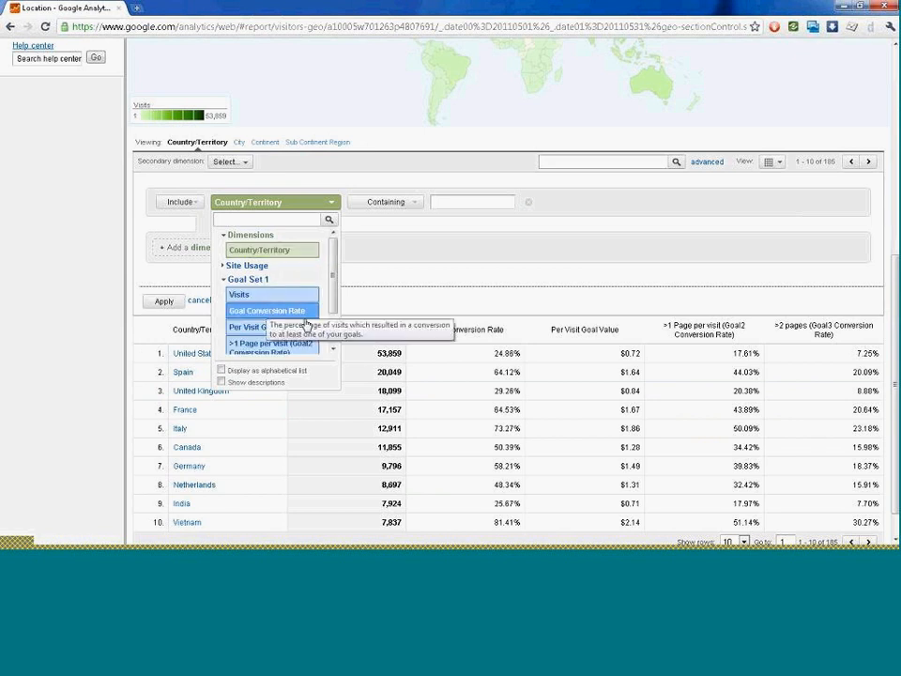
click(268, 310)
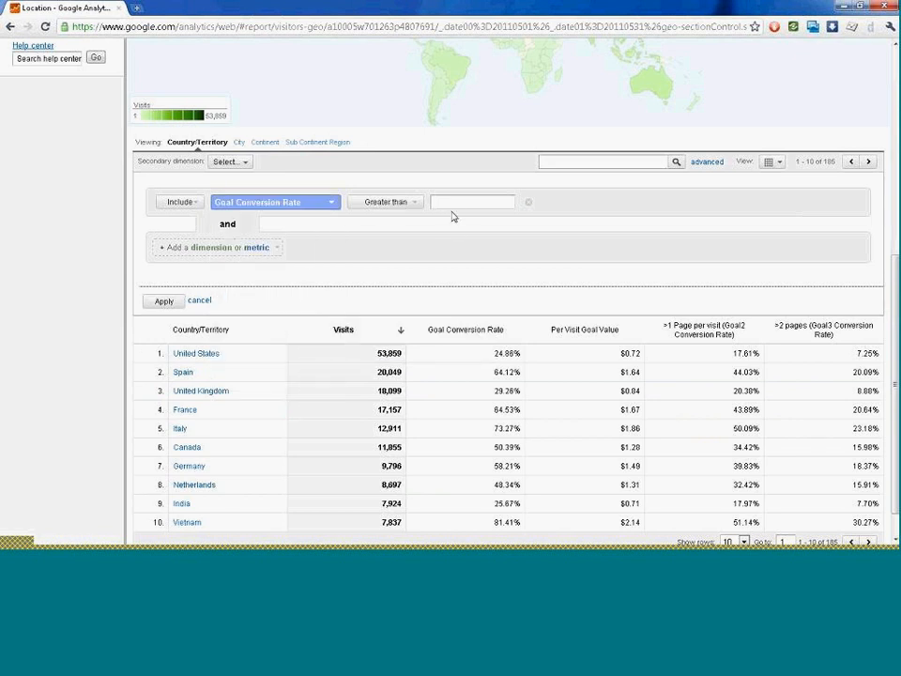
click(455, 203)
text(50)
text(50)
click(165, 302)
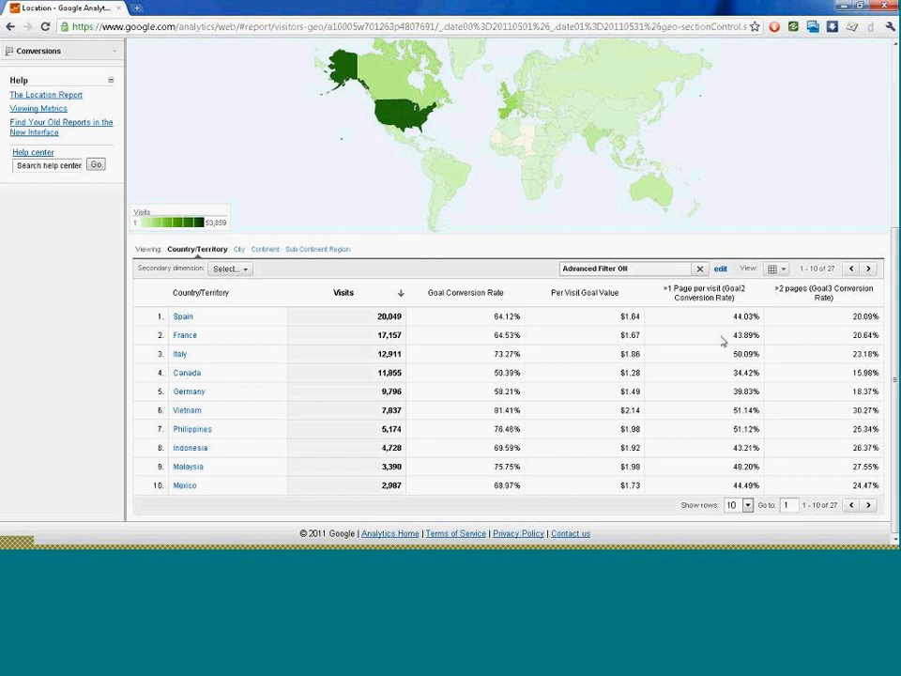
Clear the current filter and apply an advanced filter that includes countries with a Bounce Rate less than 20
click(700, 269)
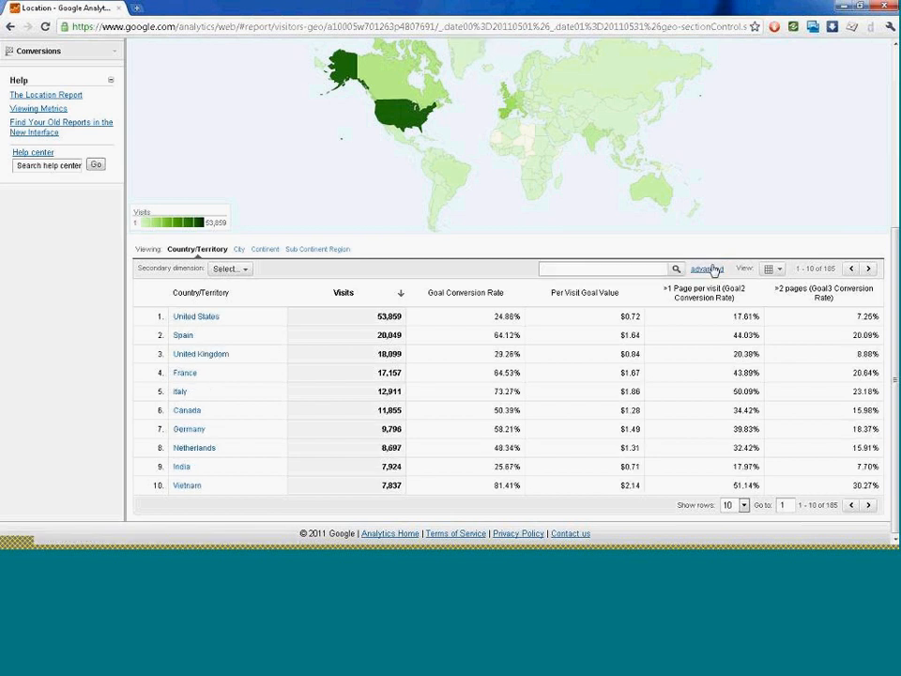
click(713, 270)
click(296, 310)
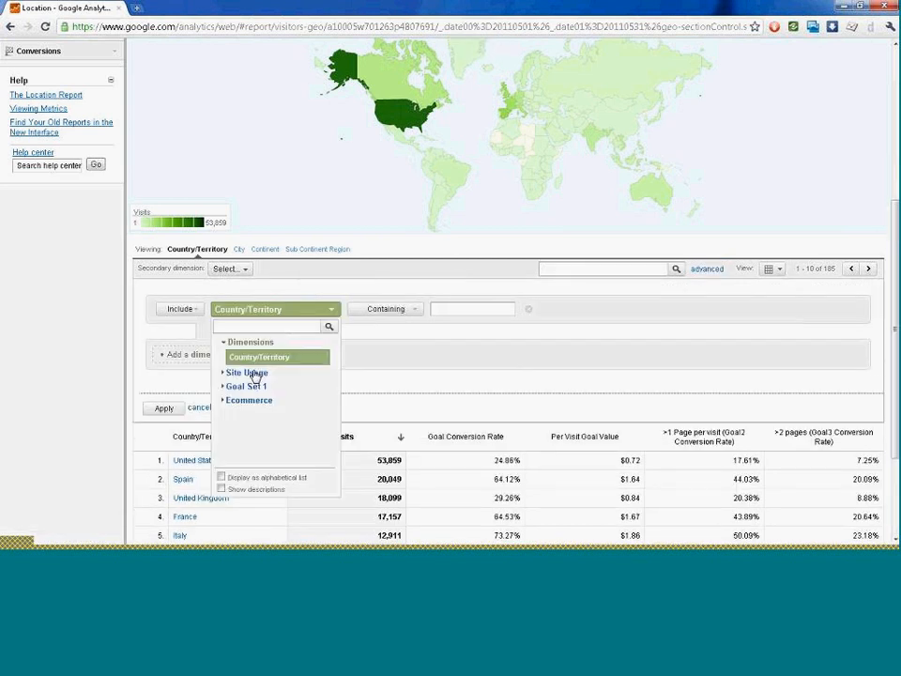
click(249, 373)
drag(334, 387, 333, 403)
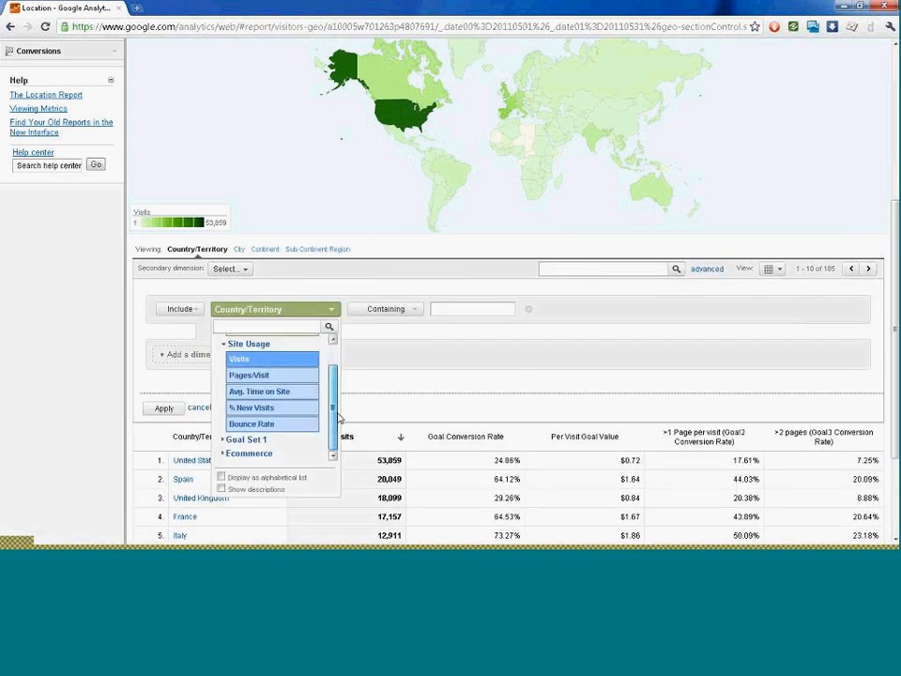
click(267, 424)
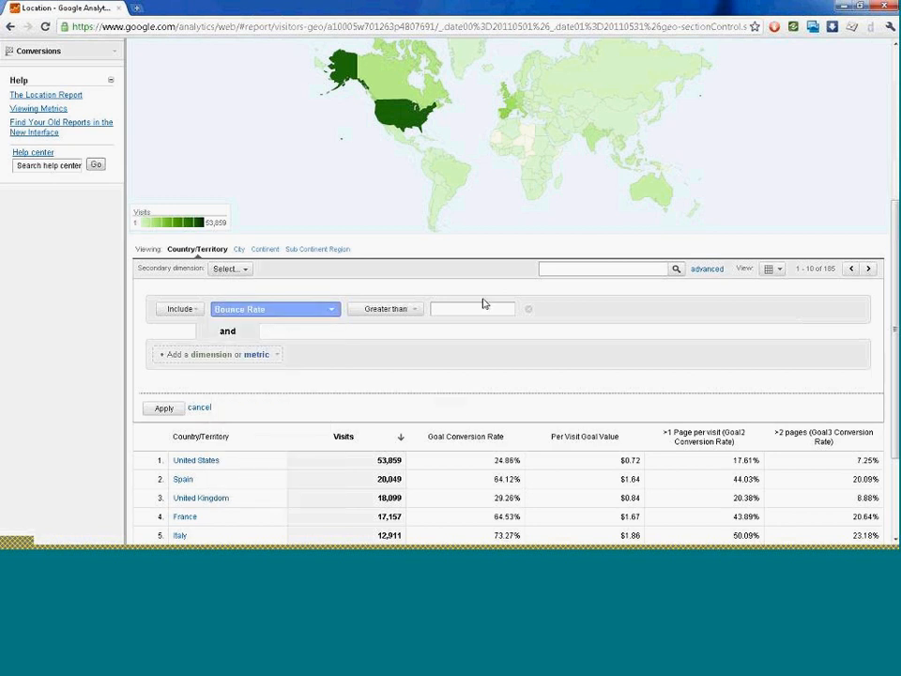
click(419, 315)
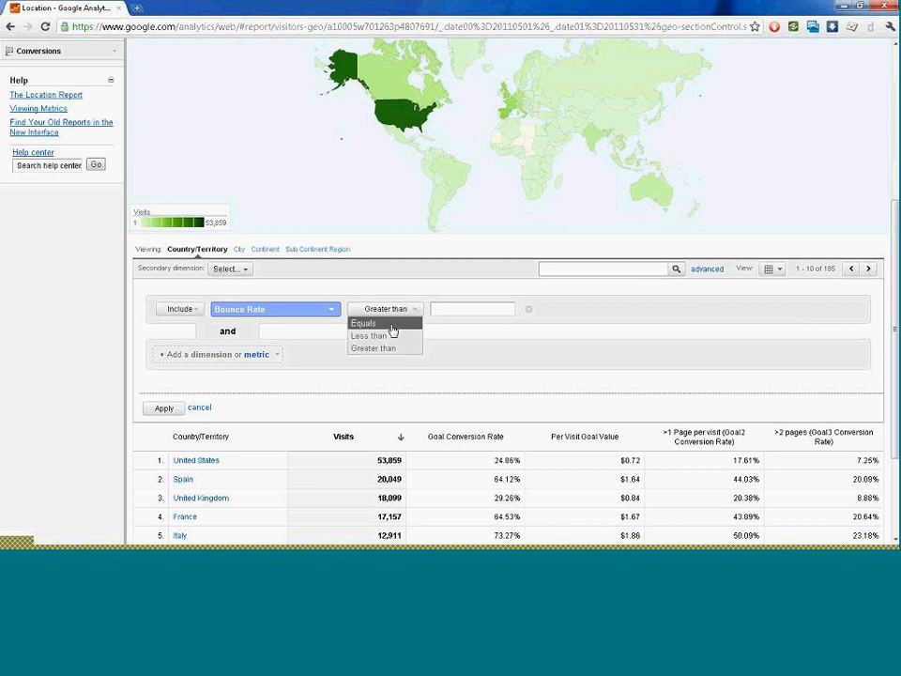
click(388, 335)
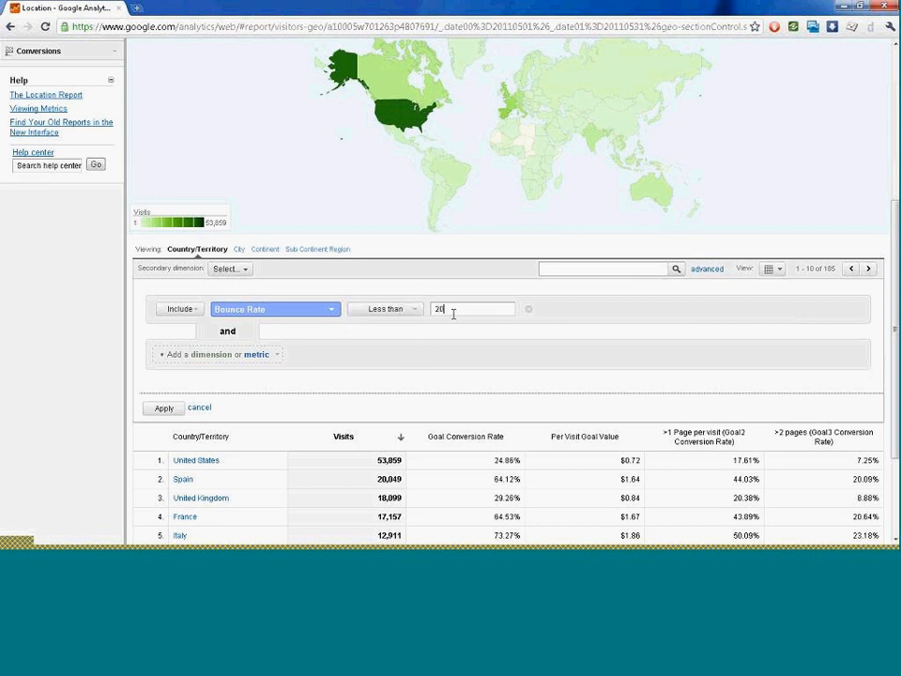
click(173, 407)
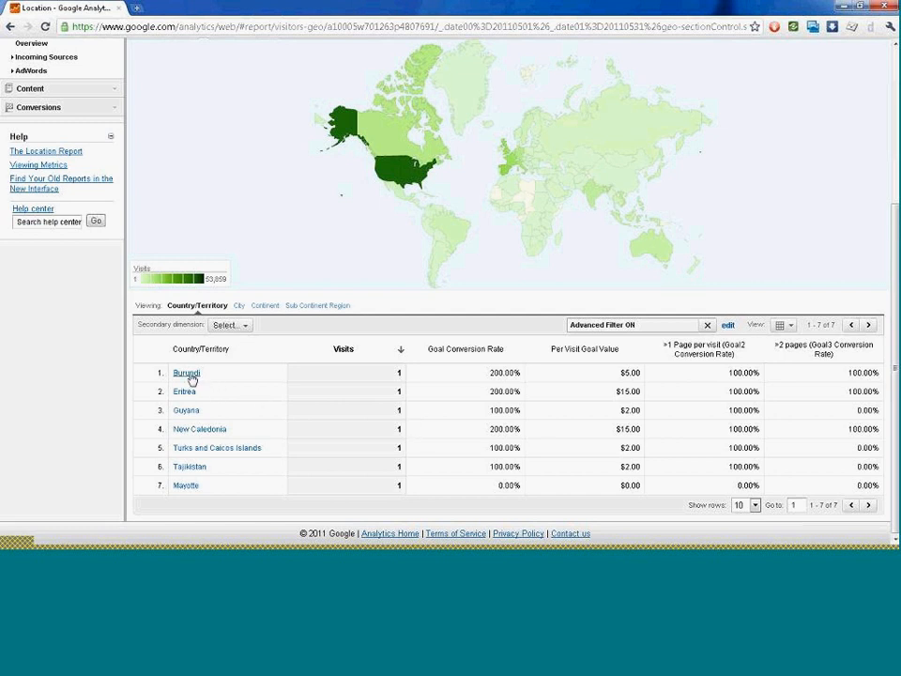
Change the advanced filter to include countries with a Goal Conversion Rate greater than 50
click(728, 324)
click(318, 366)
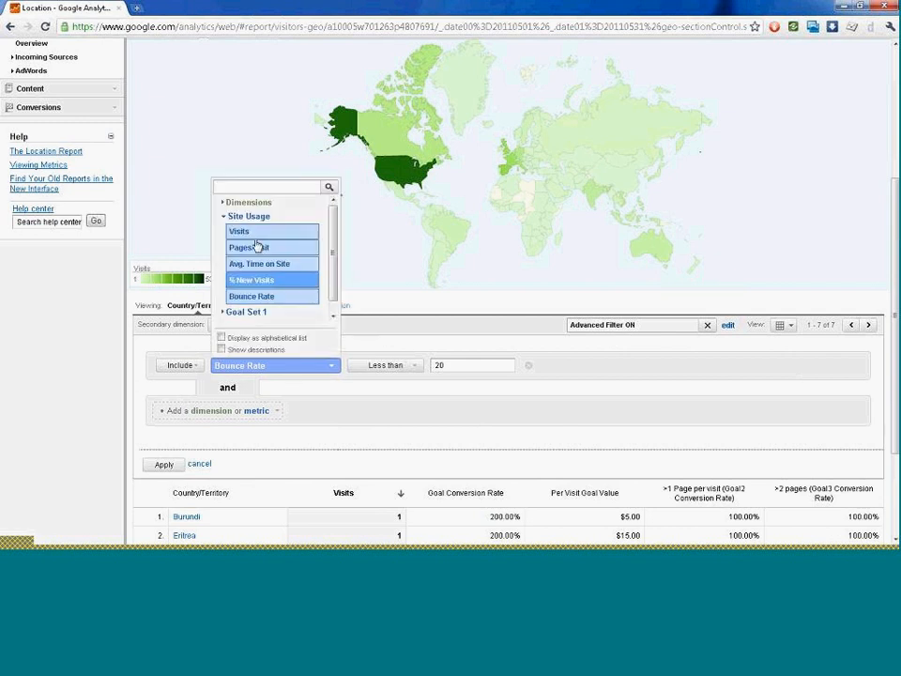
click(259, 216)
click(246, 230)
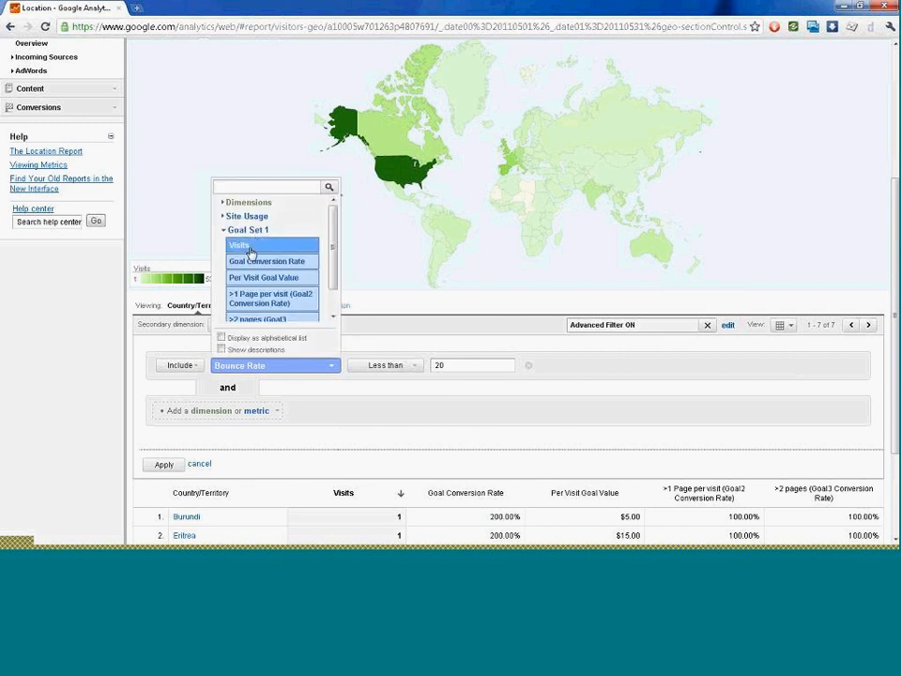
click(249, 260)
click(463, 366)
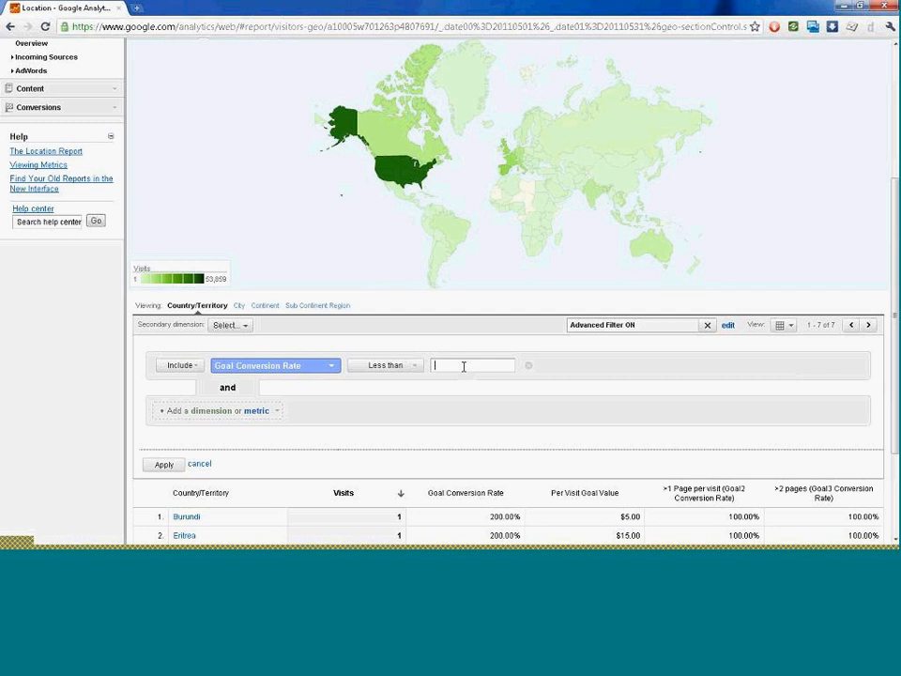
text(50)
click(400, 367)
click(374, 403)
click(164, 464)
scroll(507, 313, down, 2)
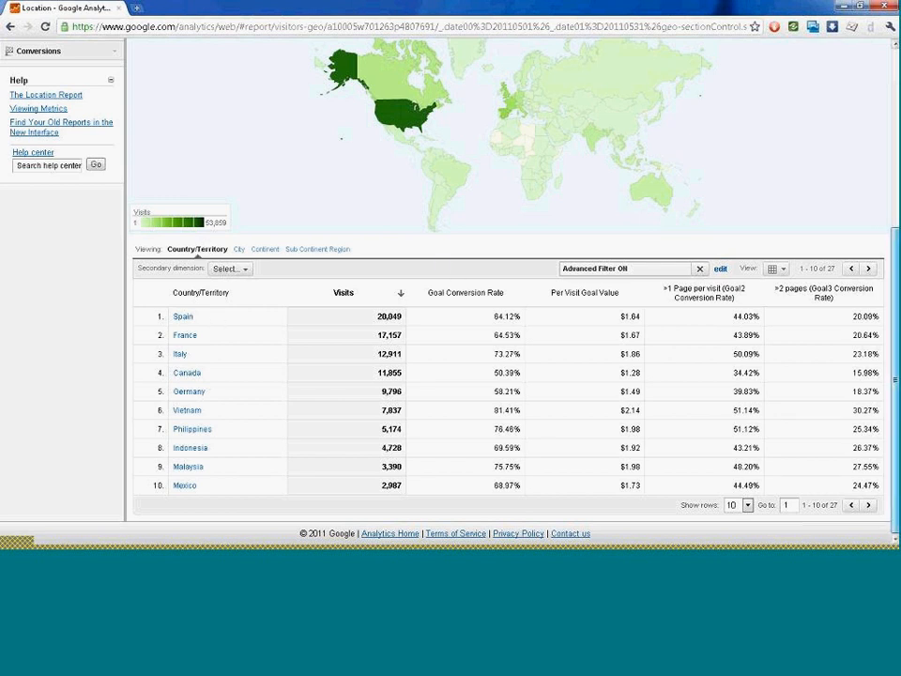
Drill into Spain from the filtered country table and view the goal metrics of its cities
scroll(507, 282, up, 3)
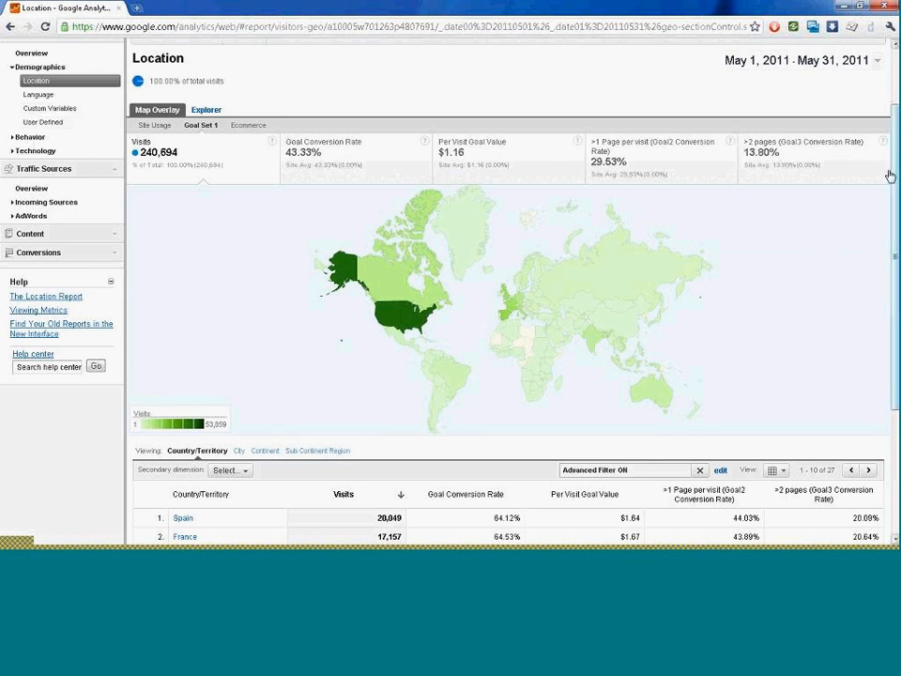
scroll(889, 177, down, 3)
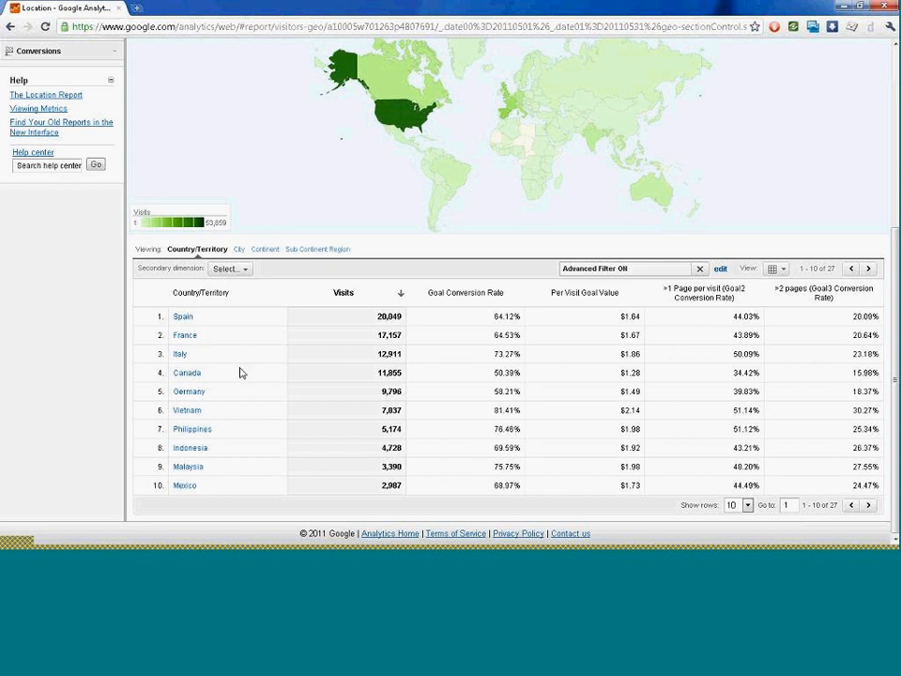
click(186, 318)
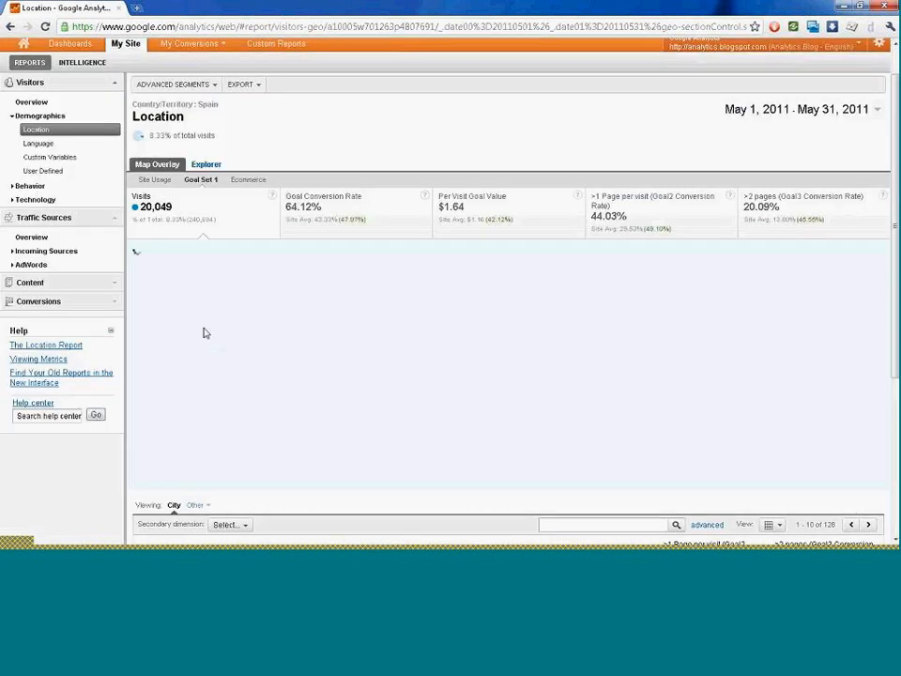
scroll(204, 333, down, 3)
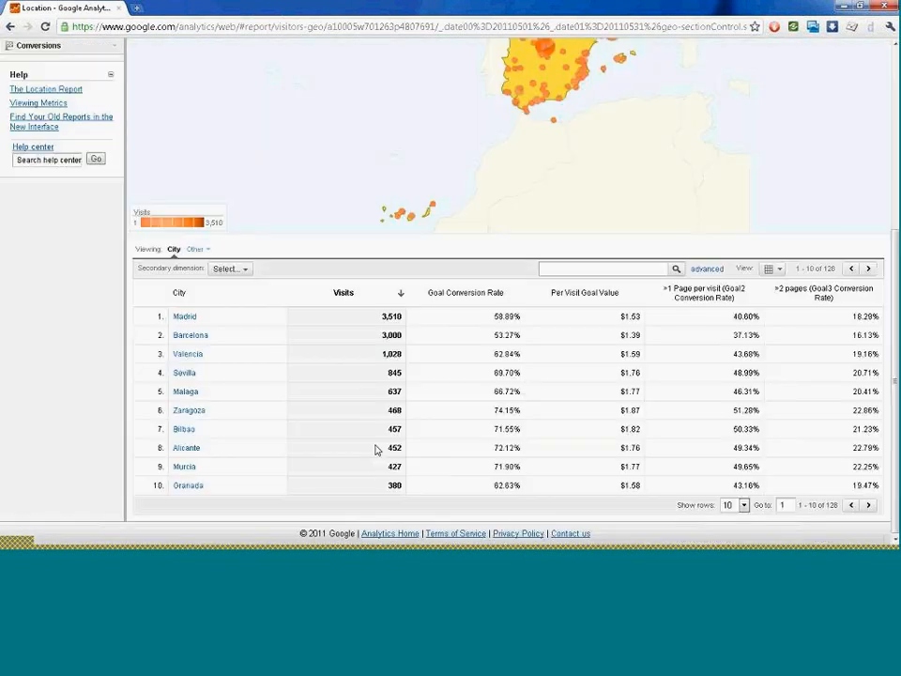
Try to switch Spain's table from City to the Source dimension under Traffic Sources
click(210, 252)
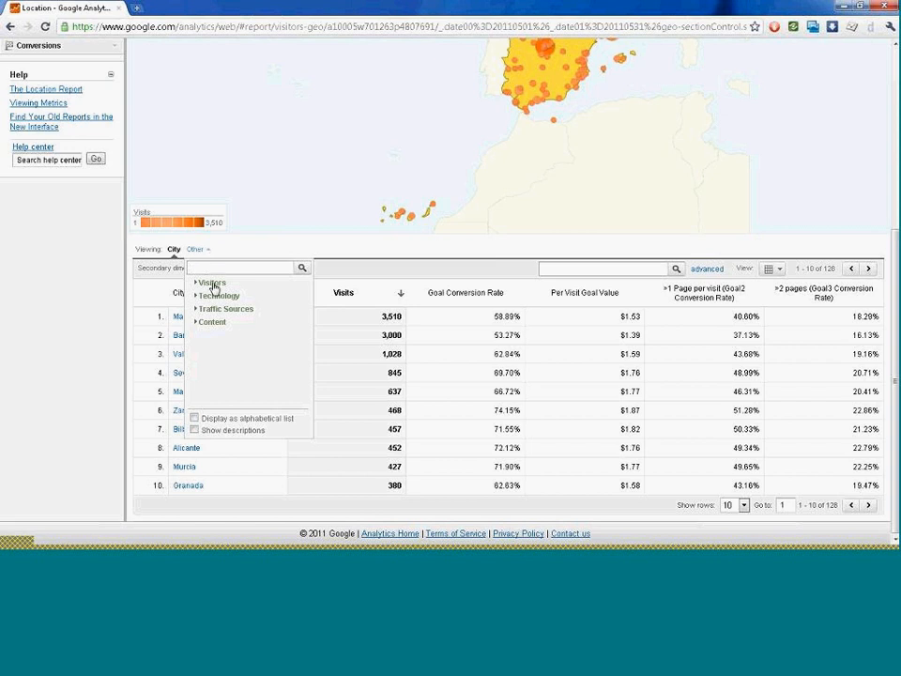
scroll(214, 287, up, 4)
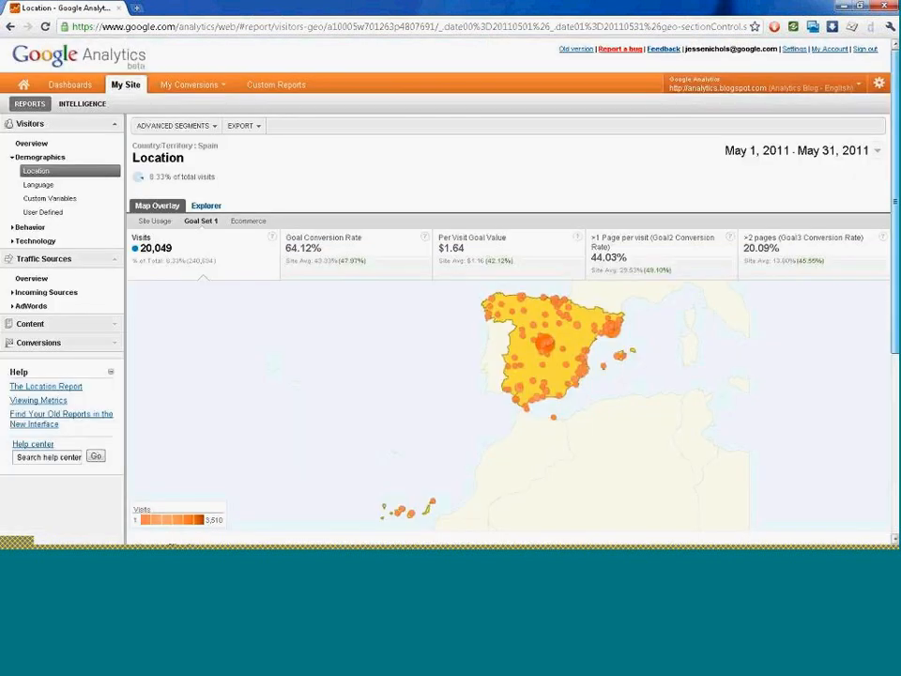
scroll(211, 282, down, 5)
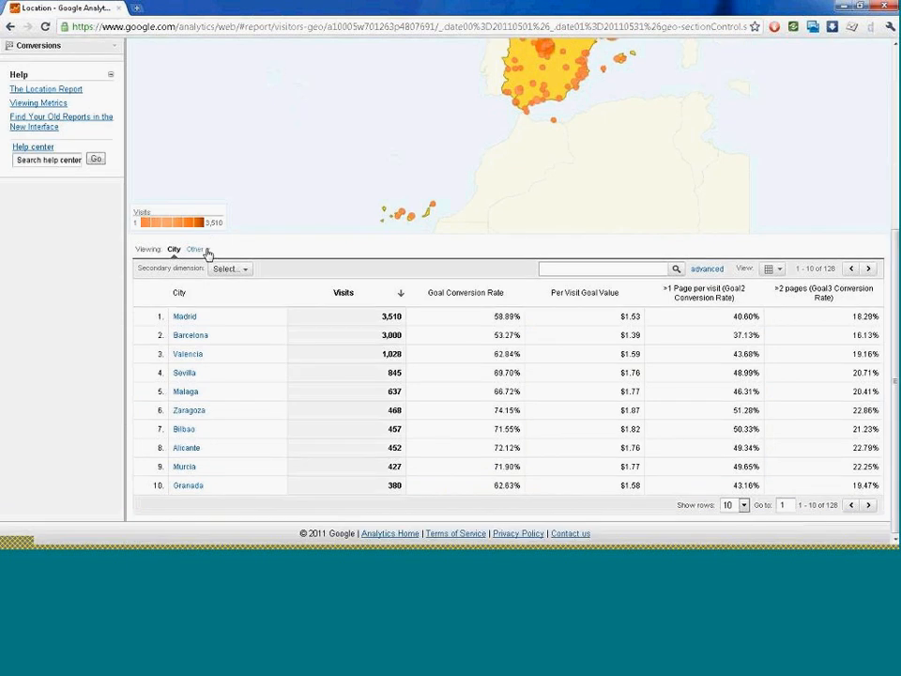
click(195, 250)
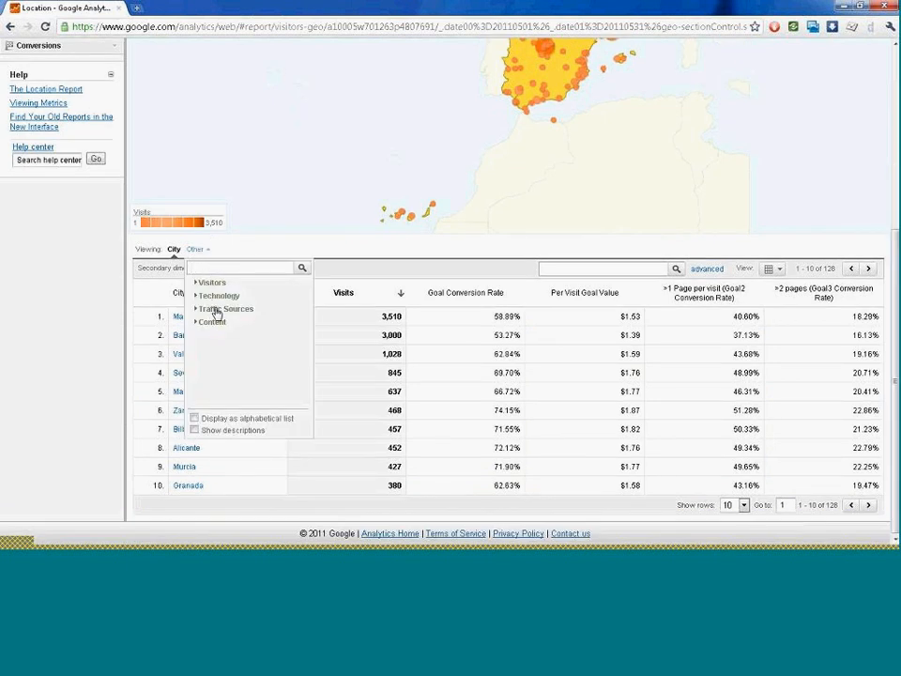
click(208, 309)
click(240, 386)
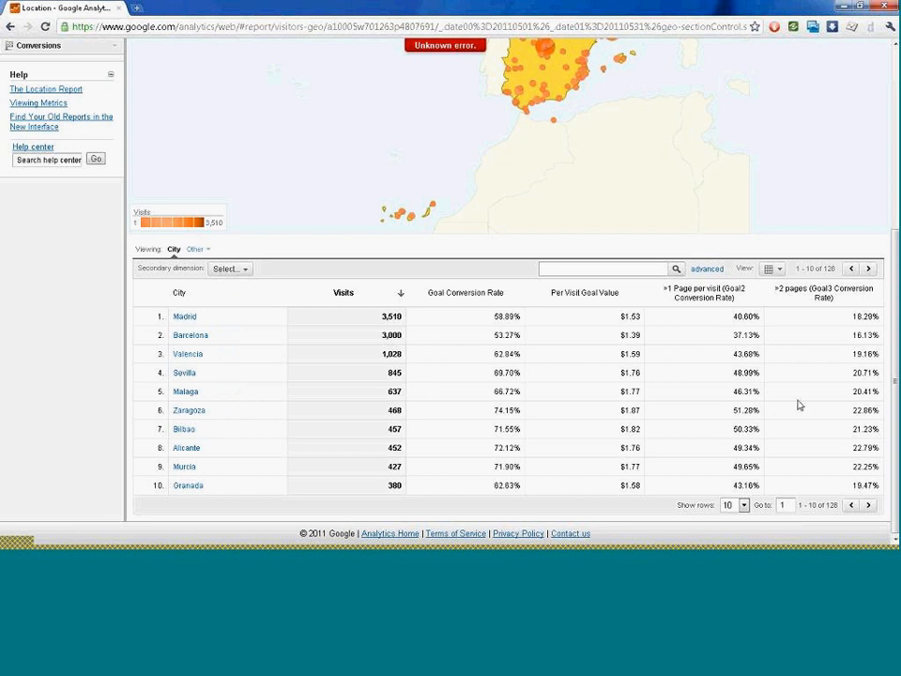
Break down Spain's goal conversions by Source and examine the feedburner row
scroll(798, 403, up, 5)
scroll(403, 380, down, 3)
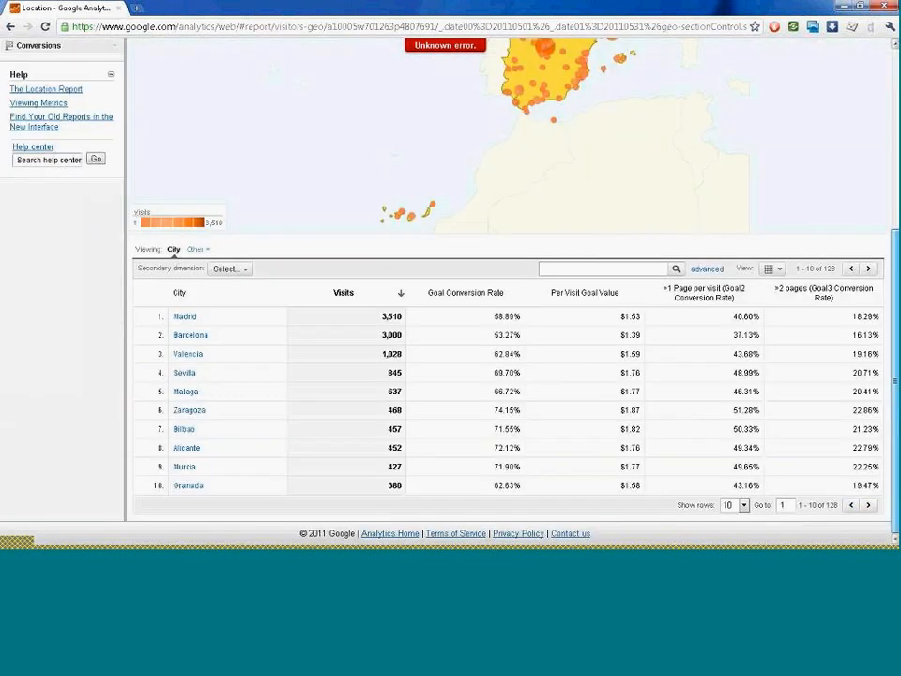
scroll(403, 380, up, 3)
scroll(404, 380, down, 2)
click(195, 354)
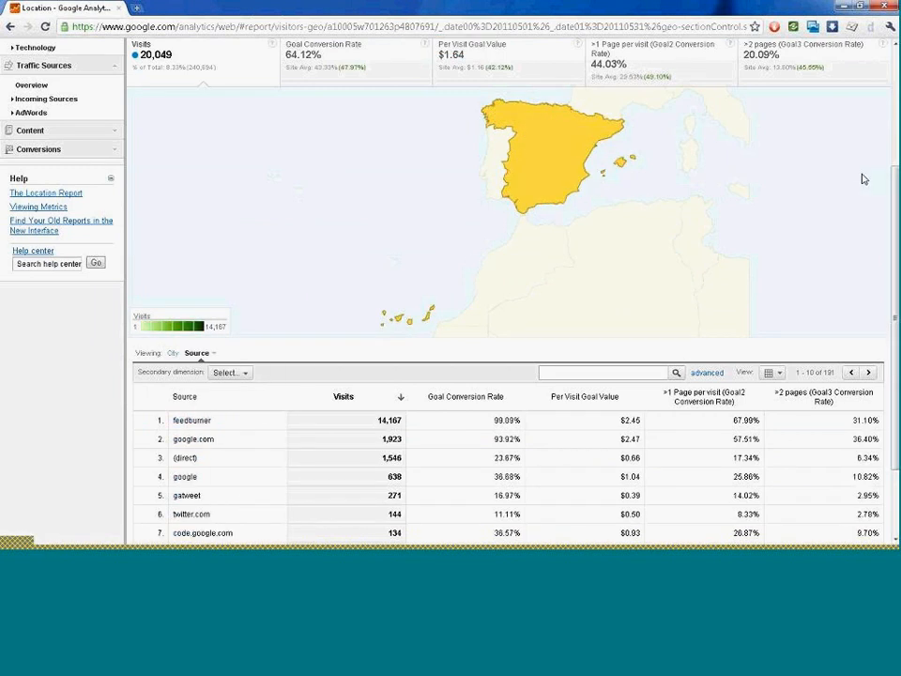
scroll(331, 282, down, 3)
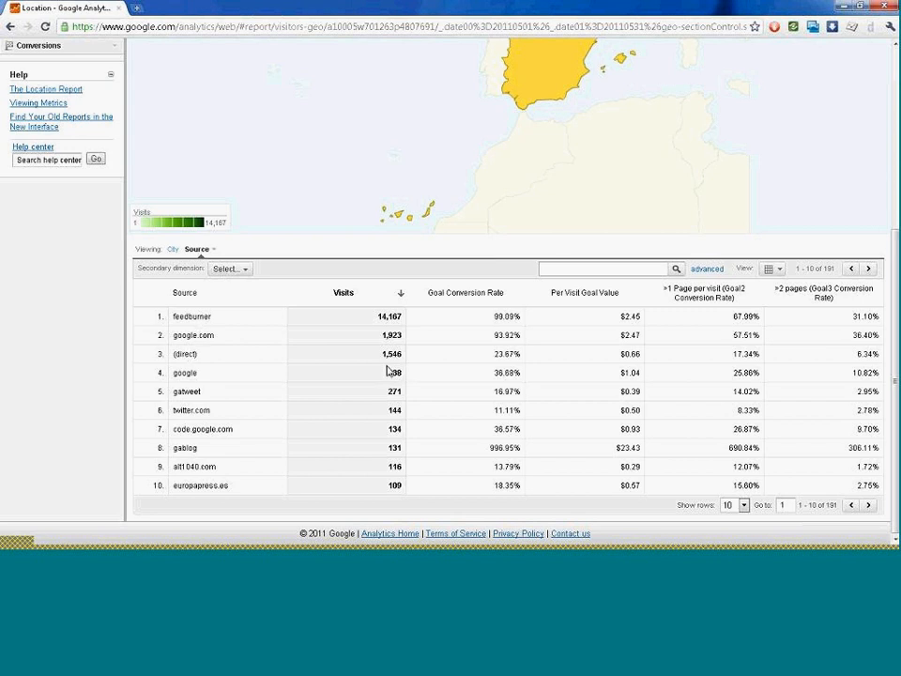
double_click(194, 321)
click(193, 320)
Open the Campaigns report under Incoming Sources and look through the listed campaigns
scroll(770, 375, up, 5)
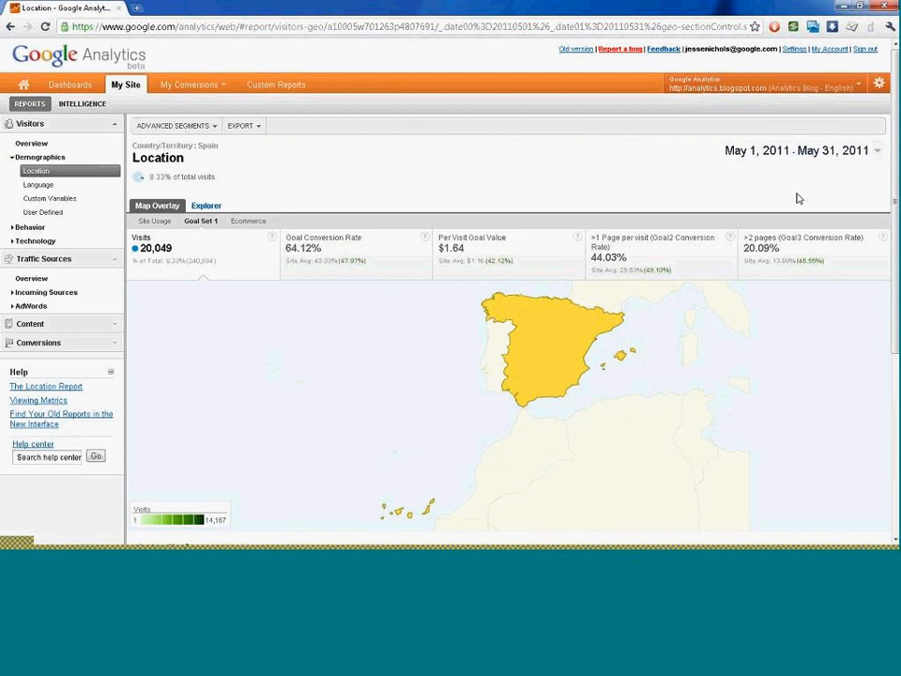
click(40, 157)
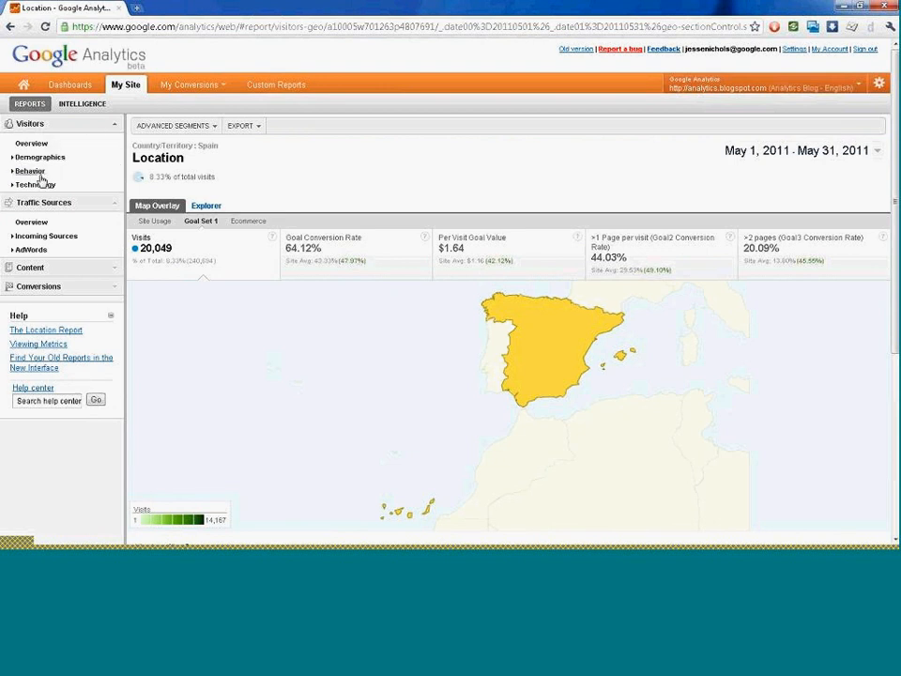
click(40, 237)
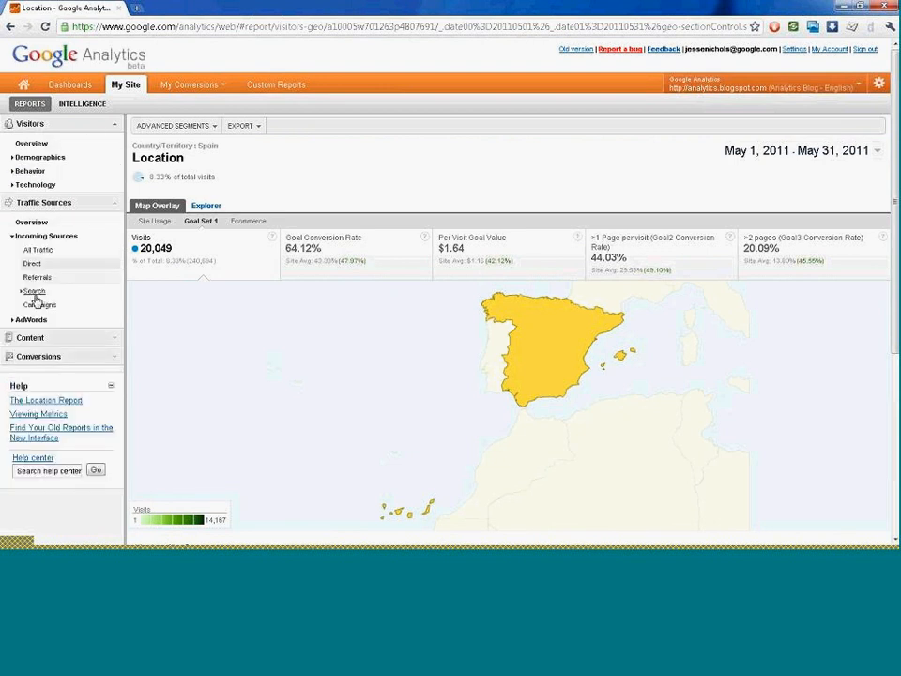
click(39, 305)
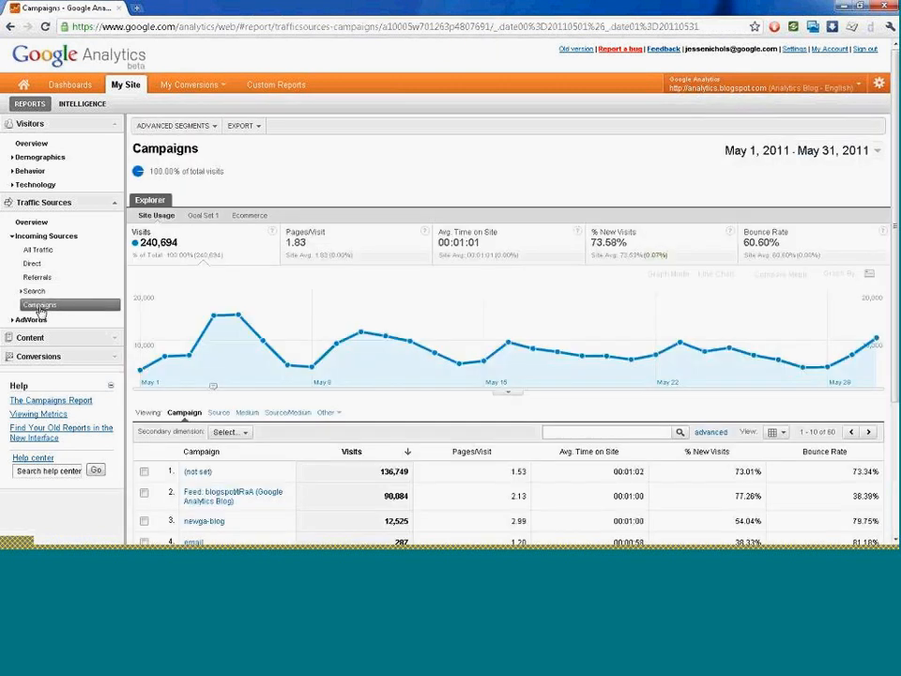
drag(895, 176, 895, 310)
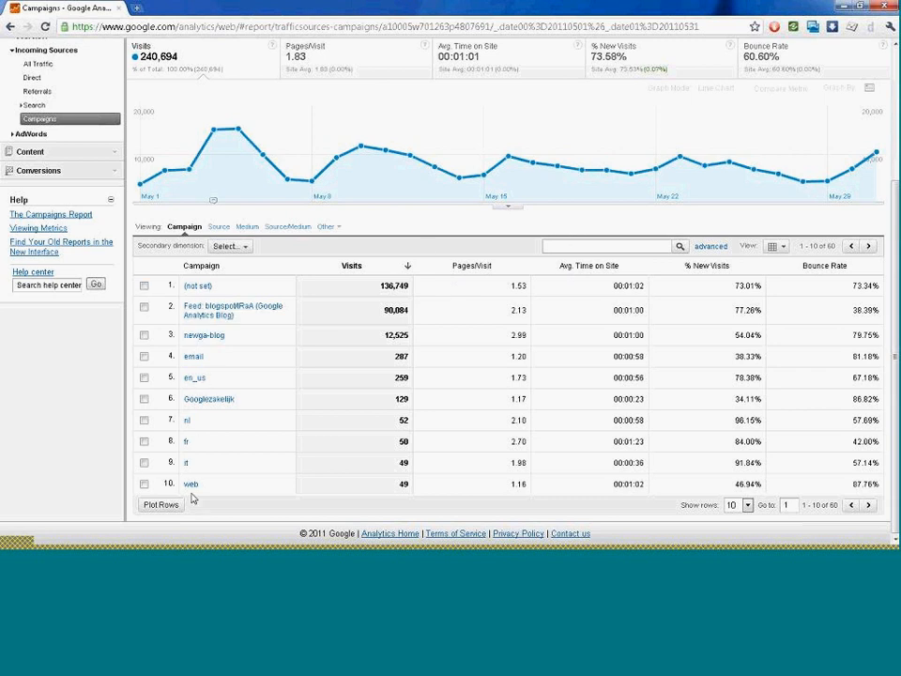
Drill into the campaign "Feed: blogspot/tRaA (Google Analytics Blog)" and view its Source/Medium breakdown
click(250, 308)
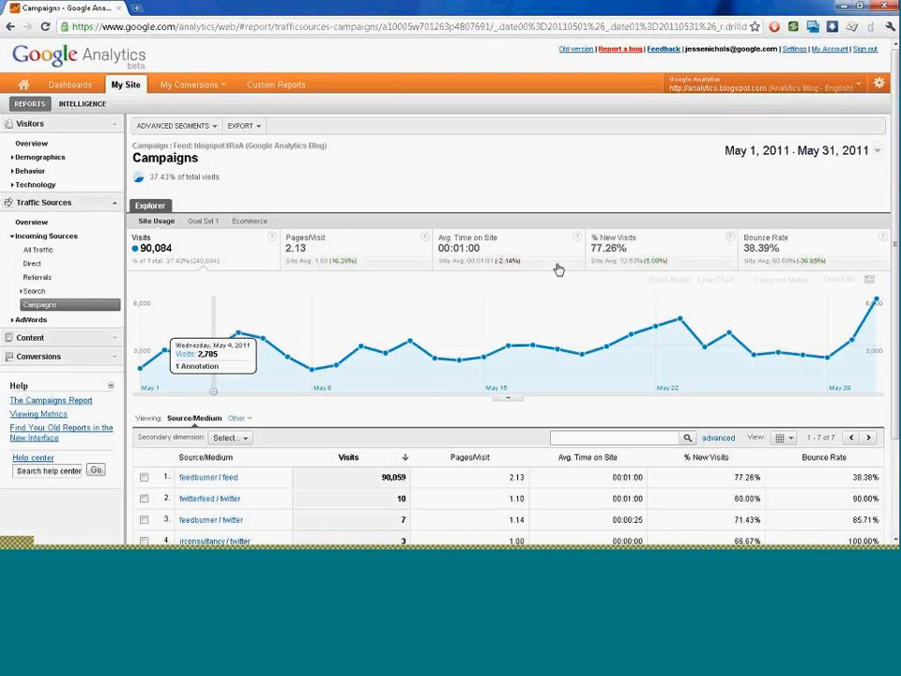
scroll(559, 269, down, 3)
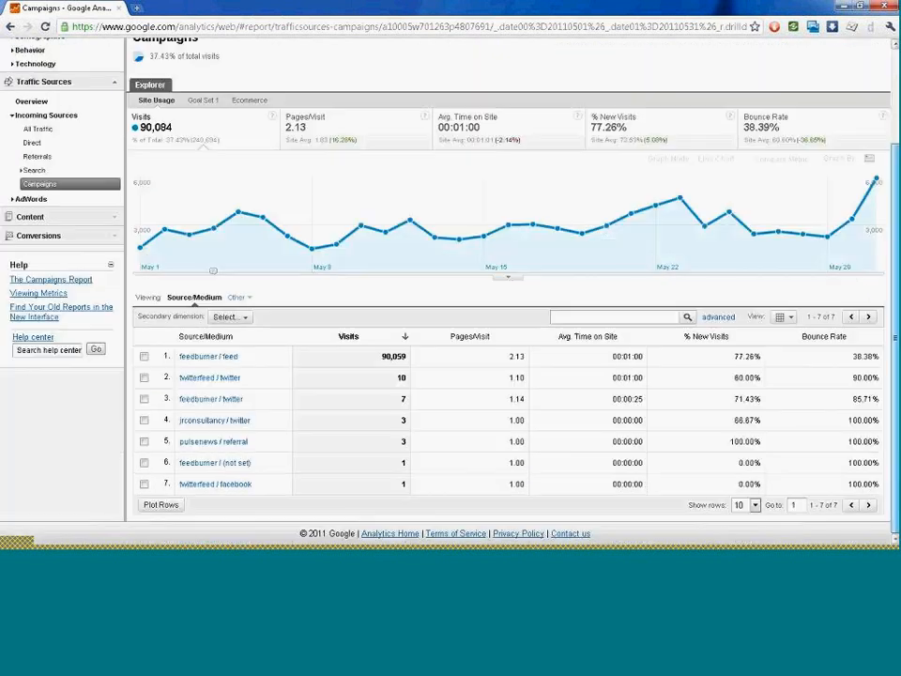
click(239, 298)
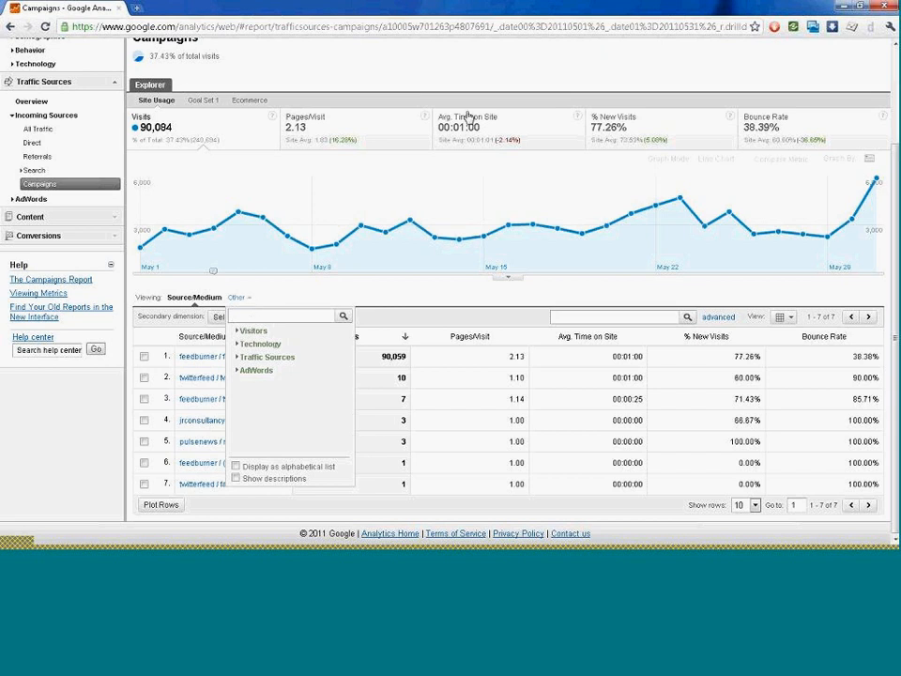
scroll(220, 150, up, 2)
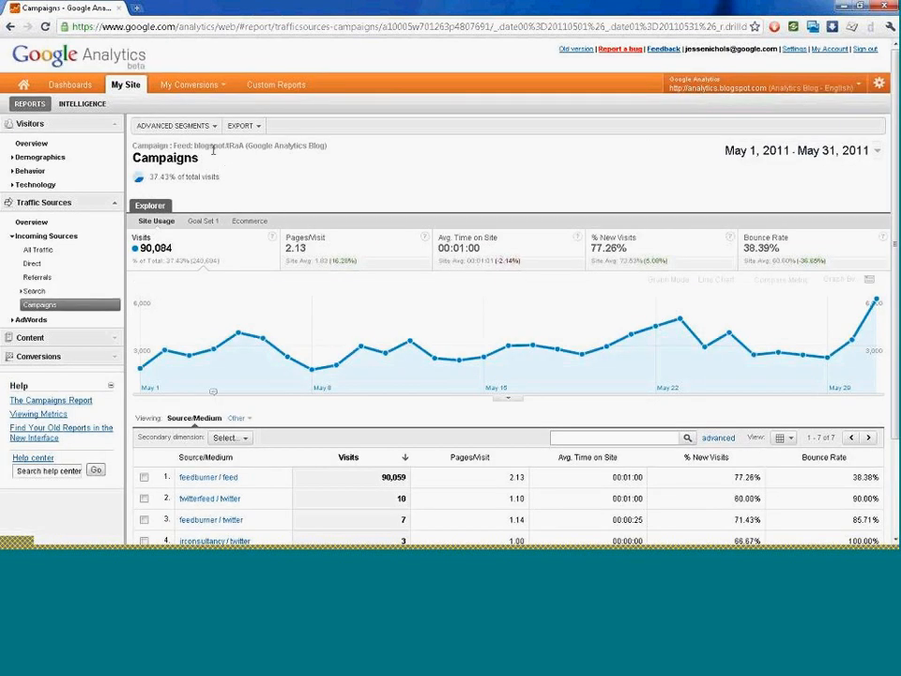
Add Ad Content as a secondary dimension to the feed campaign's Source/Medium table and remove it again
scroll(237, 313, down, 3)
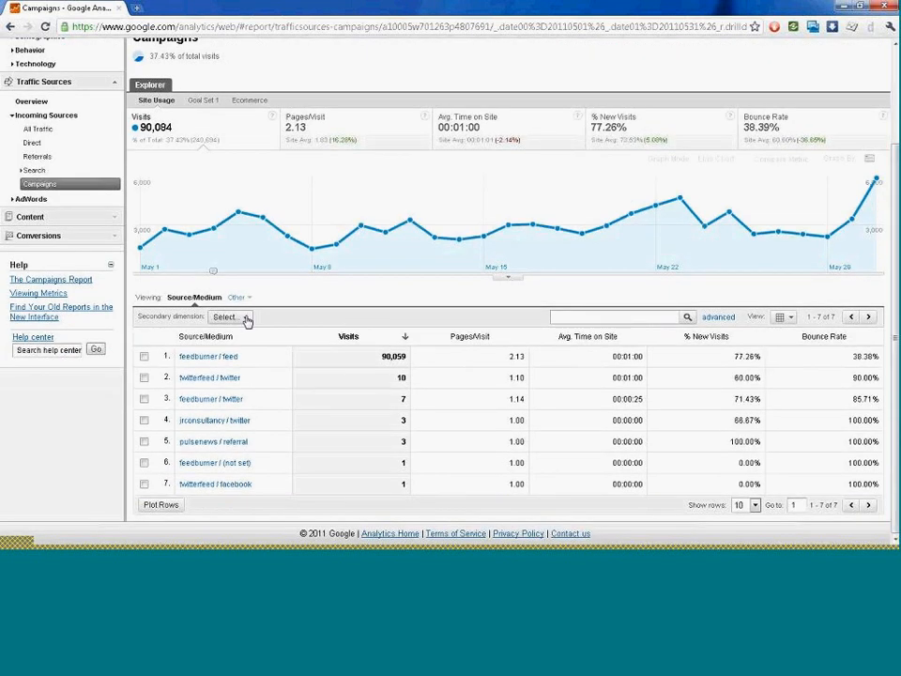
click(246, 320)
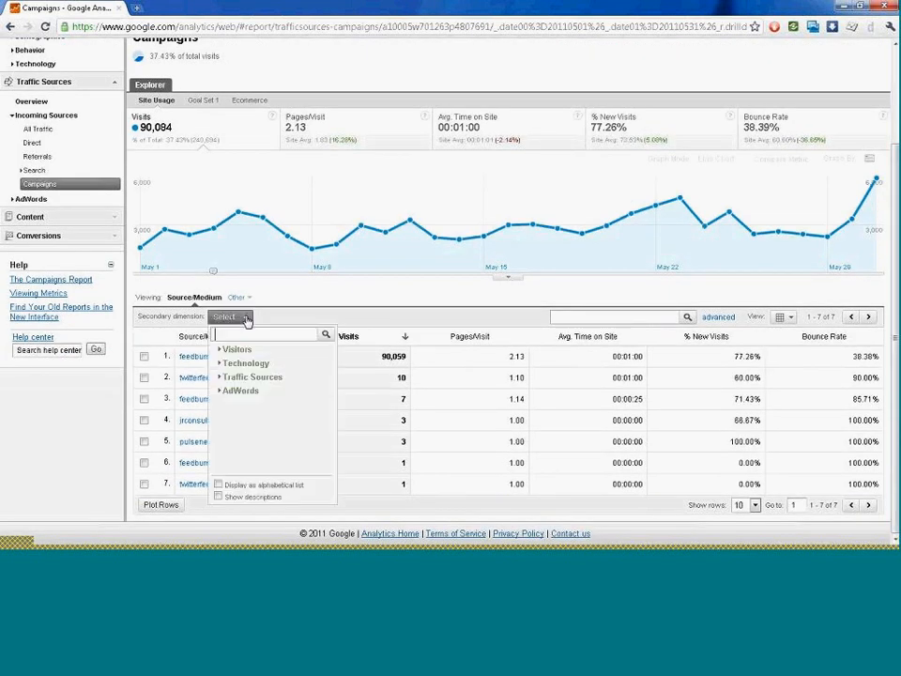
click(234, 376)
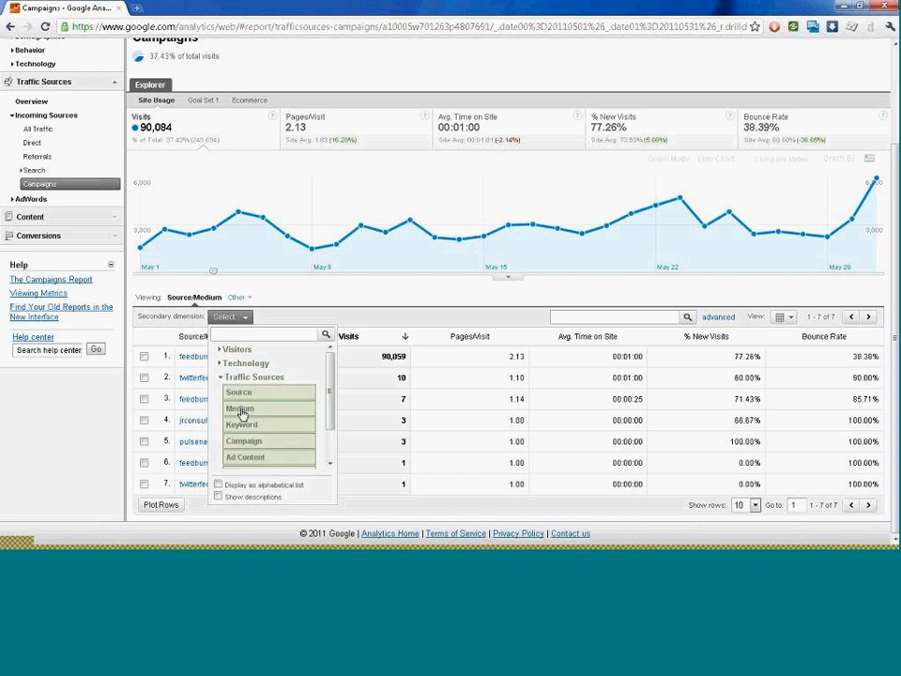
click(256, 460)
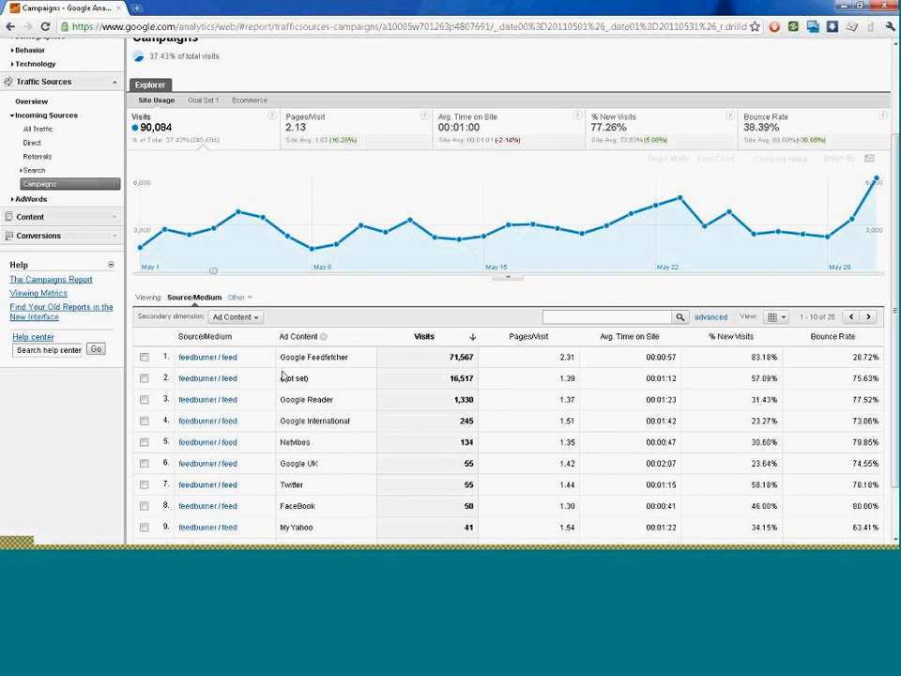
click(324, 336)
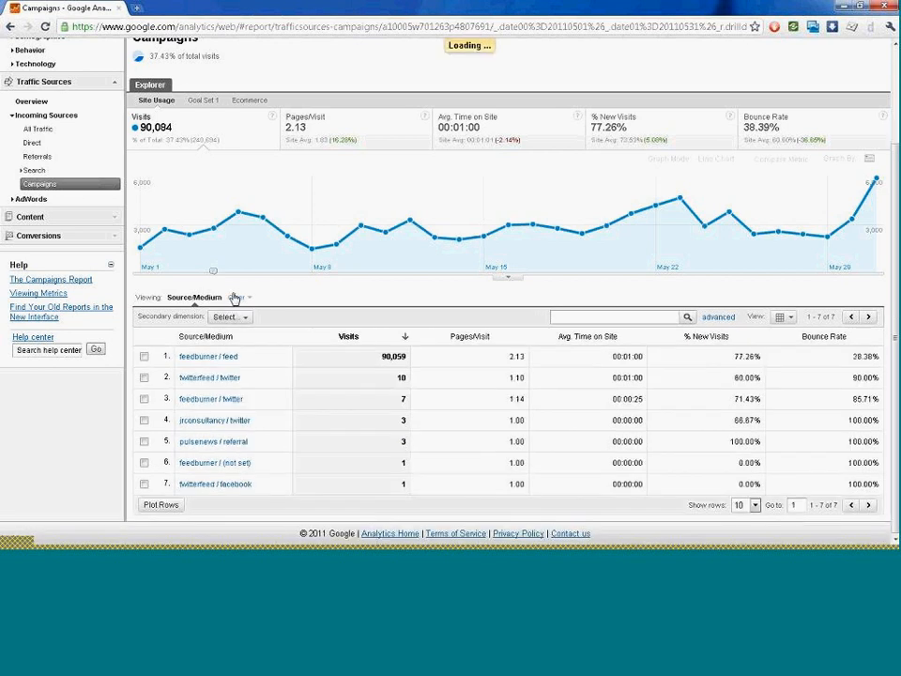
Switch the feed campaign's table from Source/Medium to the Ad Content dimension under Traffic Sources
click(235, 297)
click(263, 356)
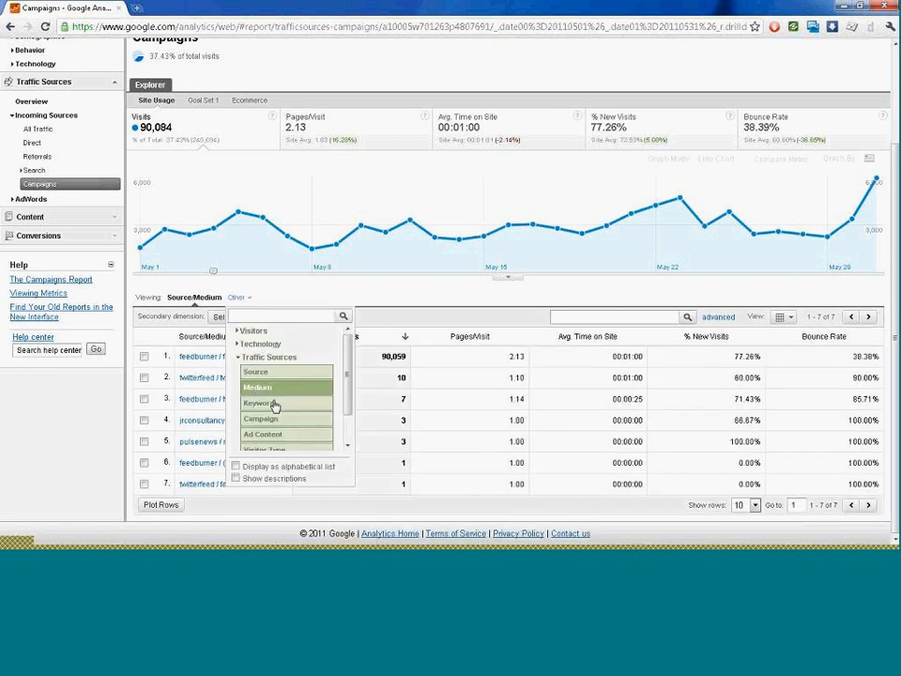
click(259, 434)
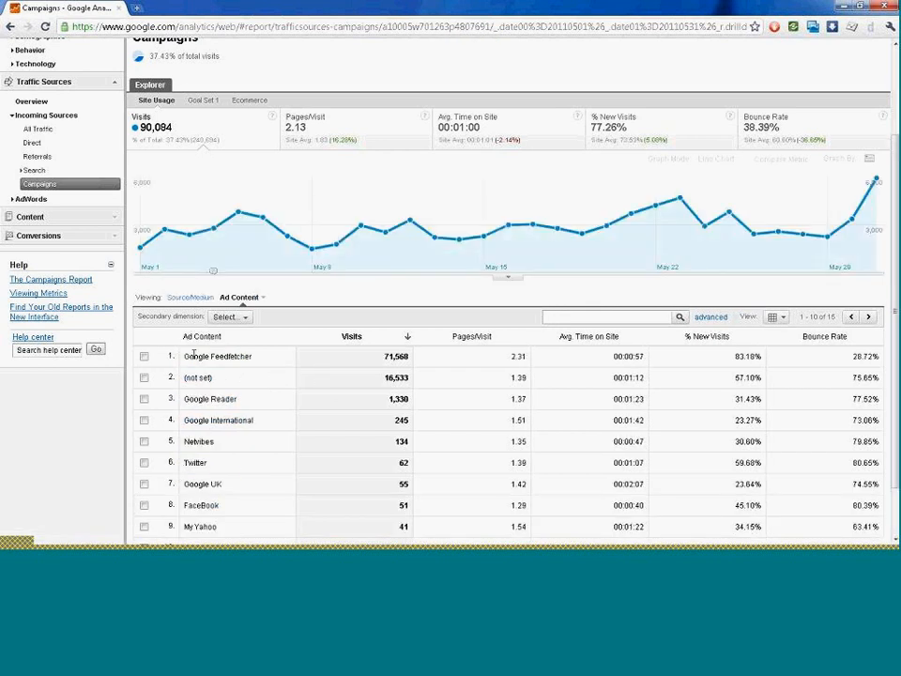
drag(894, 274, 895, 218)
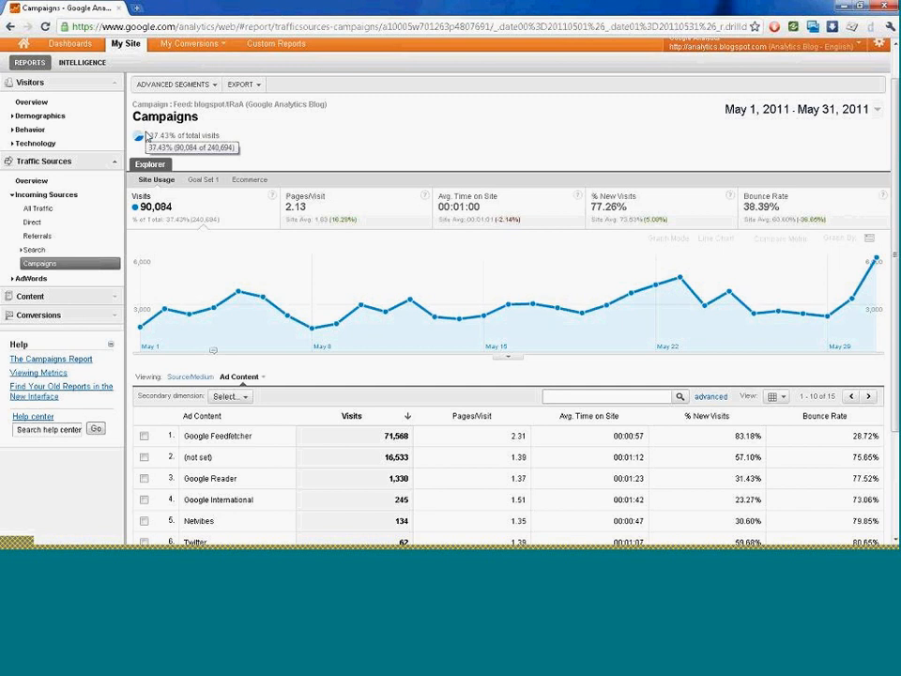
Return to the full Campaigns report and add Ad Content from Traffic Sources as its secondary dimension
click(42, 264)
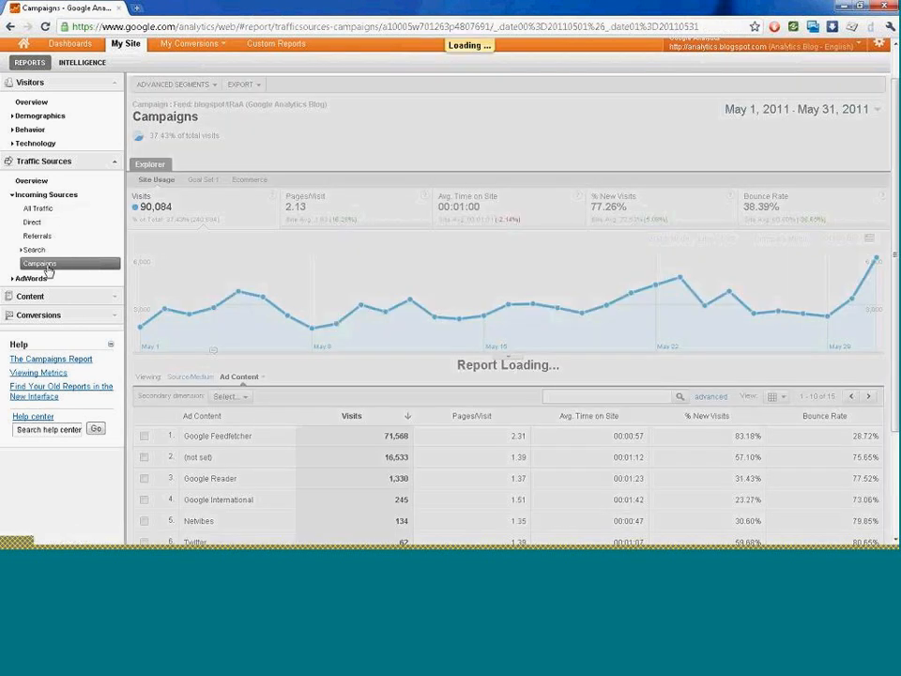
scroll(348, 366, down, 2)
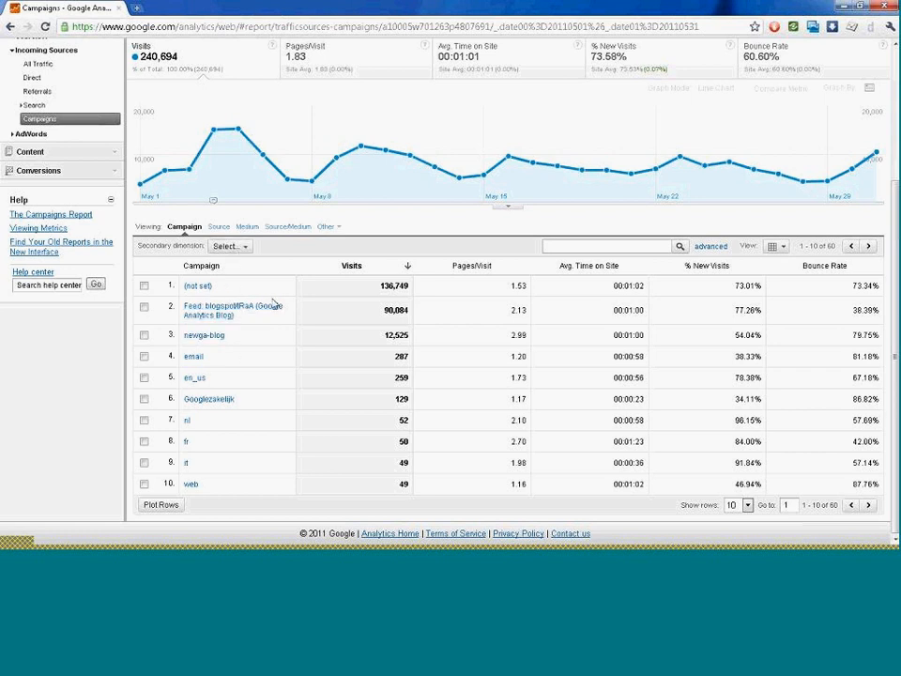
click(245, 248)
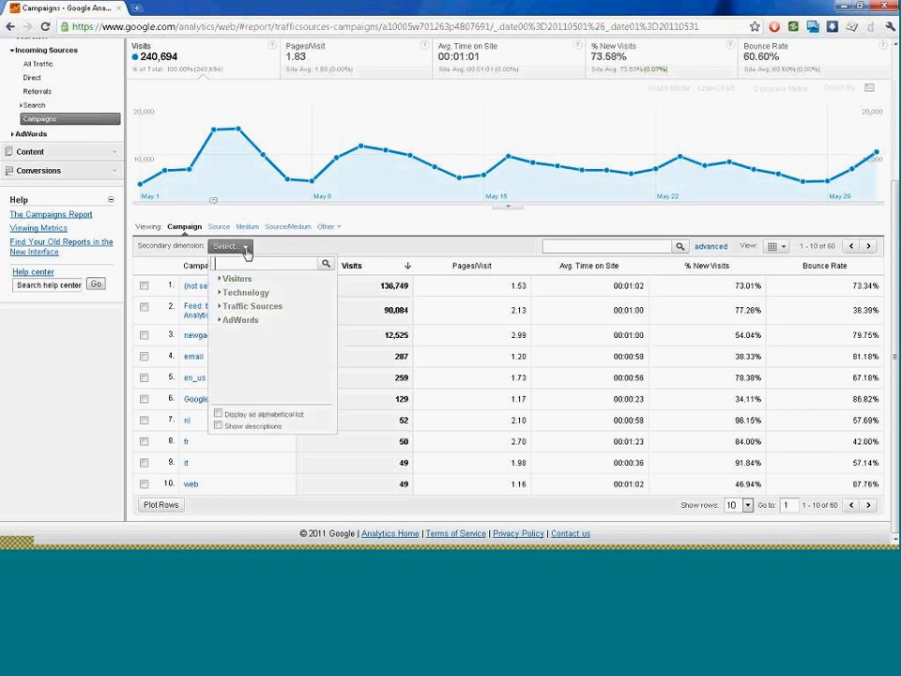
click(231, 307)
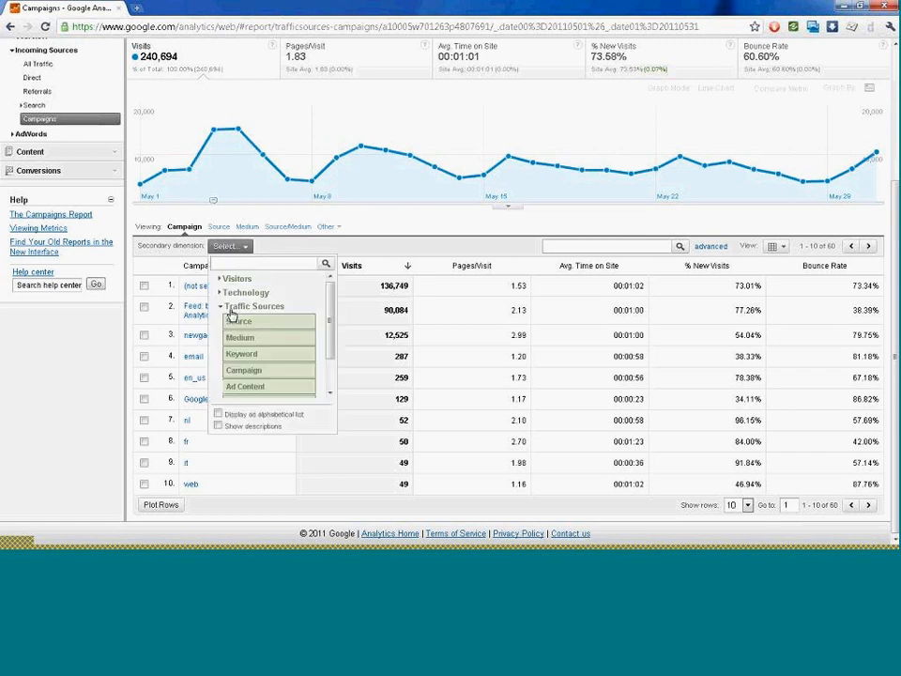
scroll(243, 397, down, 1)
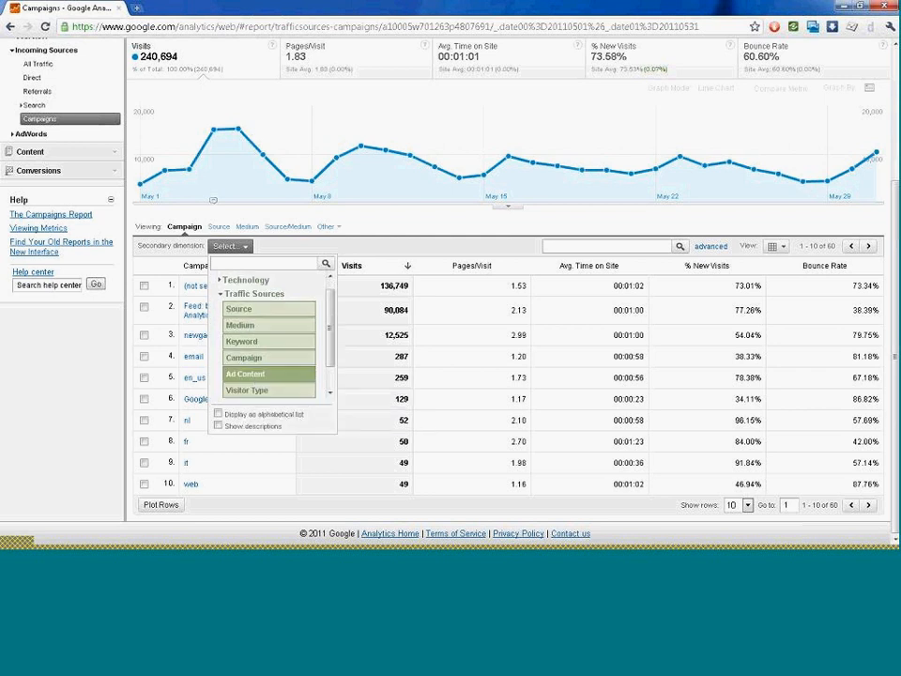
click(246, 374)
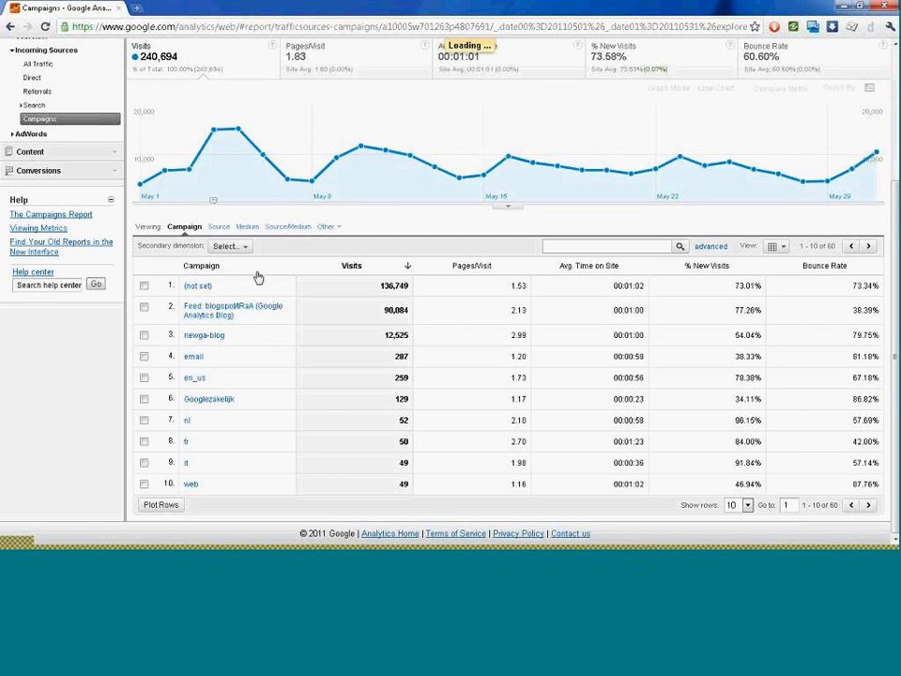
drag(896, 263, 895, 177)
scroll(453, 341, down, 3)
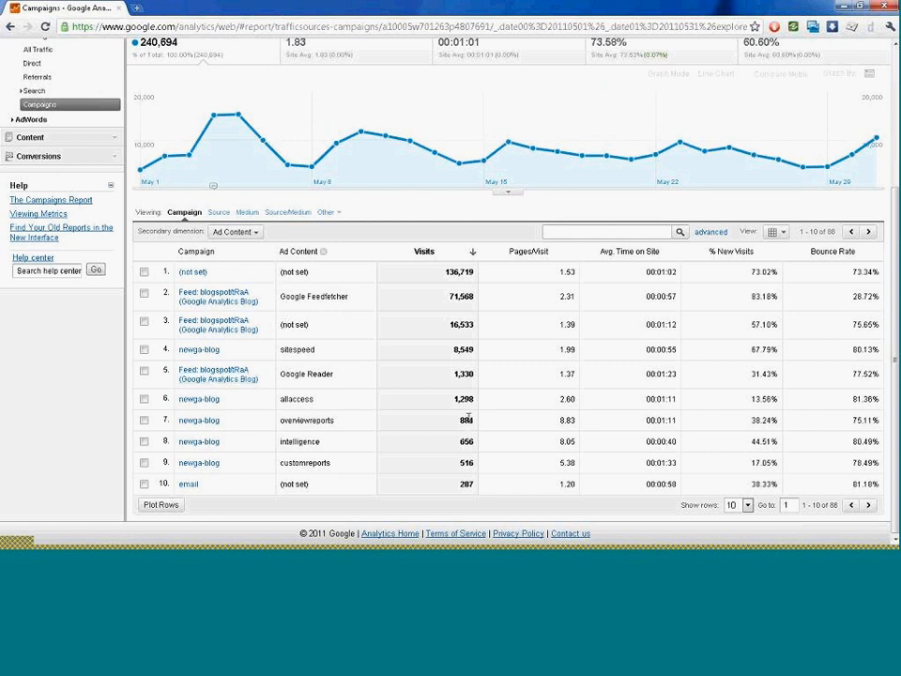
Set the campaigns table to show 100 rows and check the report's export options
click(737, 505)
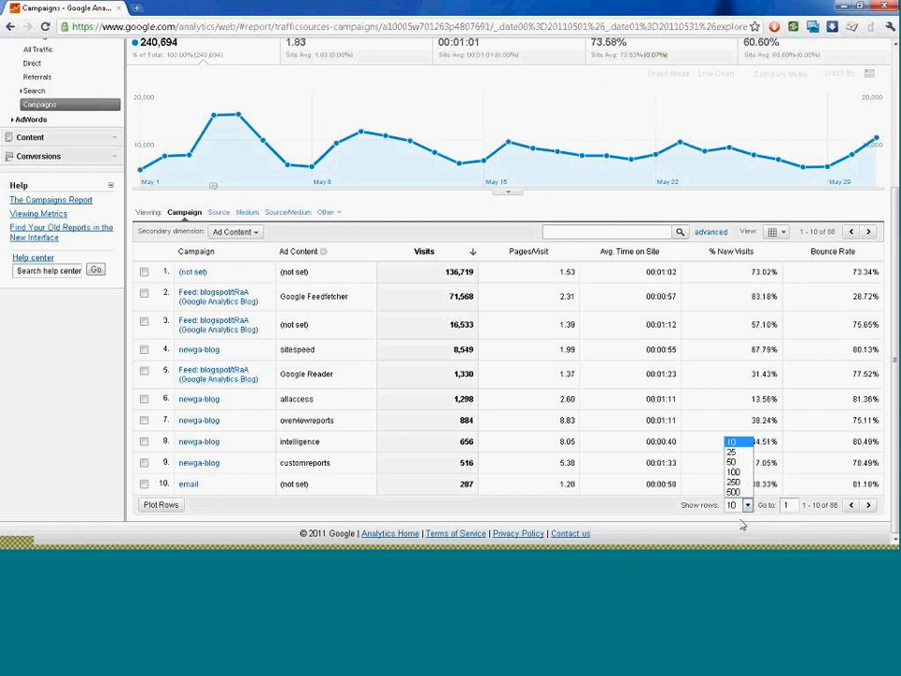
click(733, 471)
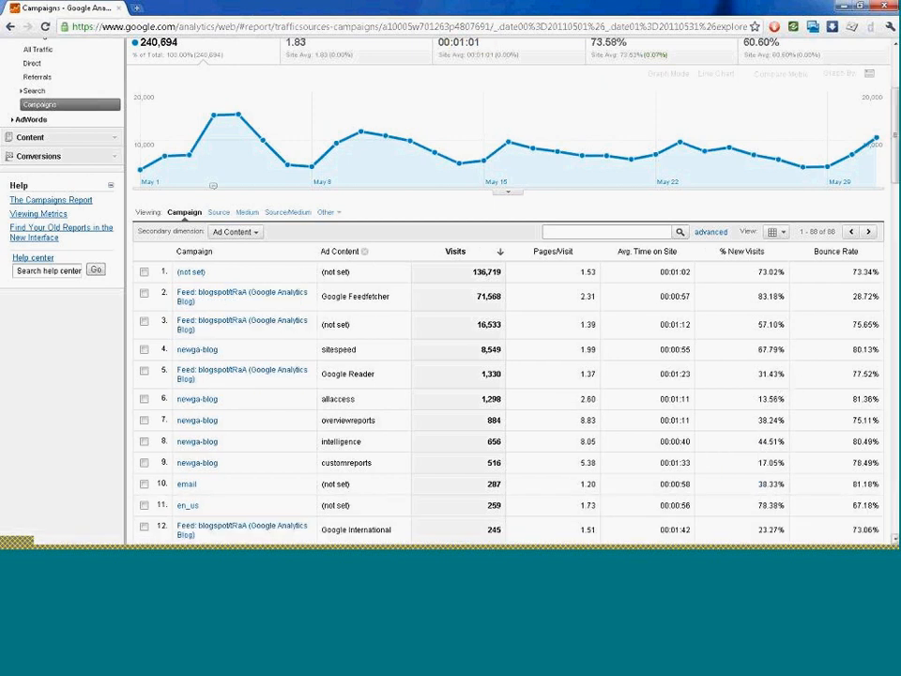
scroll(211, 115, up, 3)
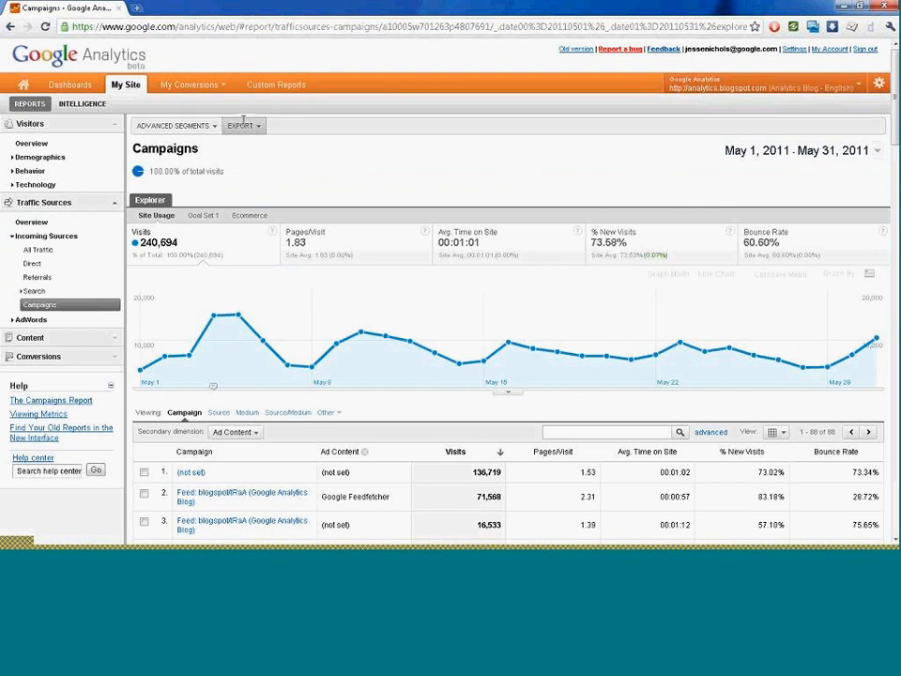
click(243, 125)
click(244, 125)
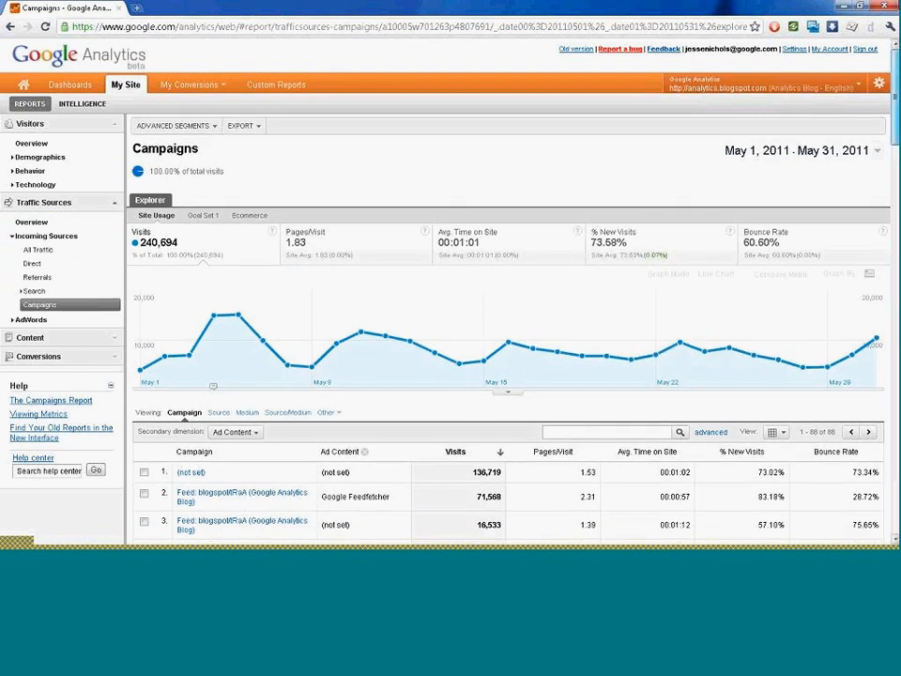
Look through the campaign and Ad Content rows and switch the report to the Goal Set 1 metrics
scroll(507, 328, down, 5)
scroll(403, 173, down, 1)
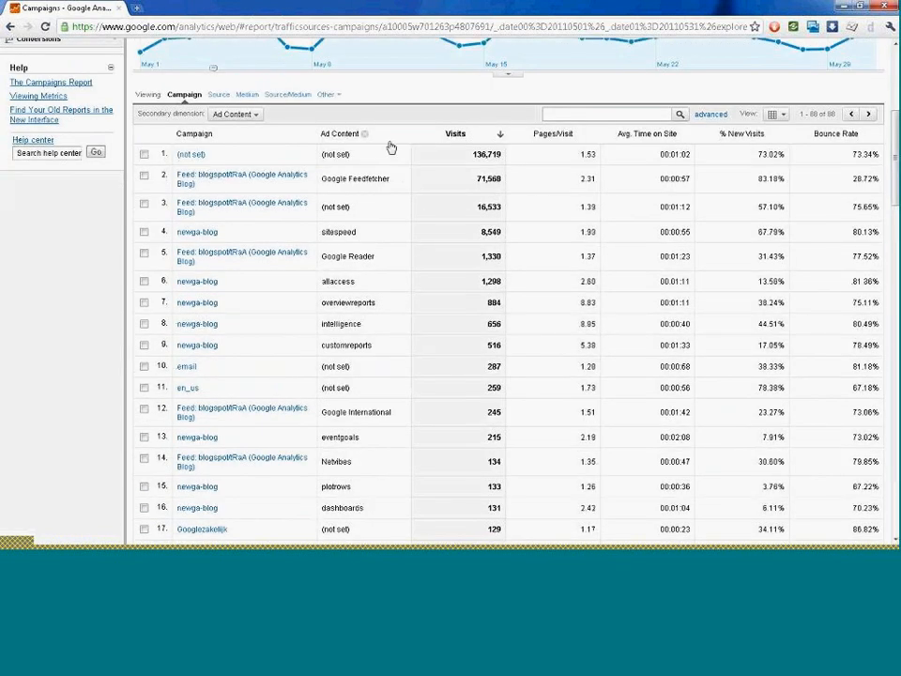
scroll(282, 188, up, 5)
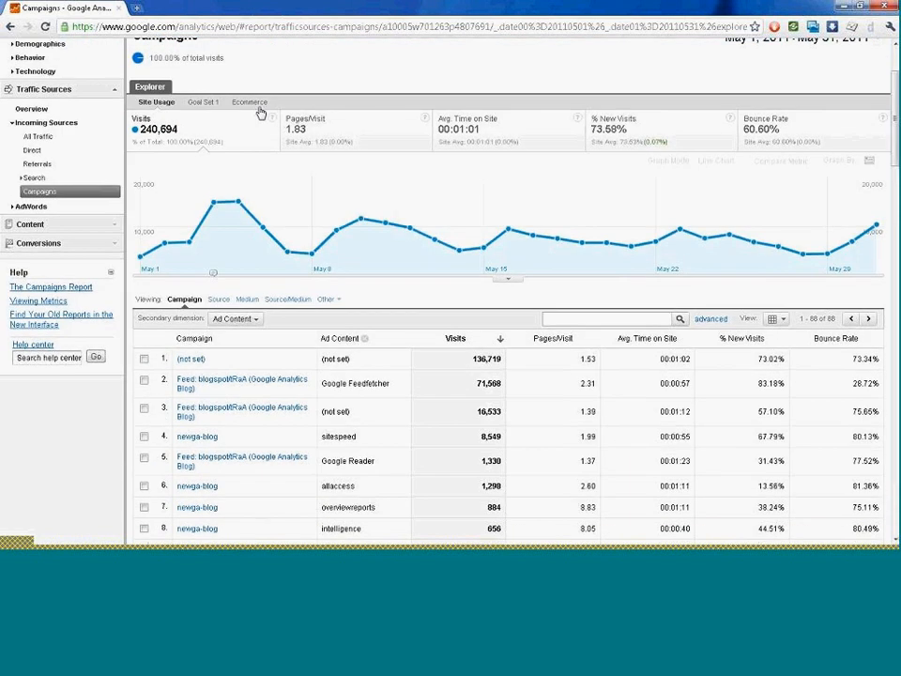
click(201, 101)
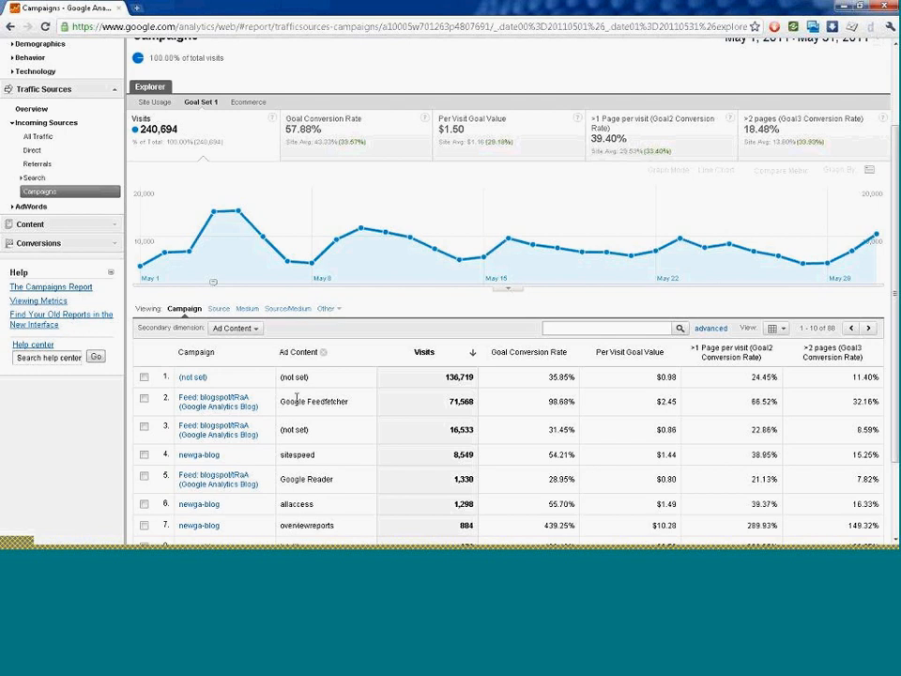
scroll(362, 339, down, 3)
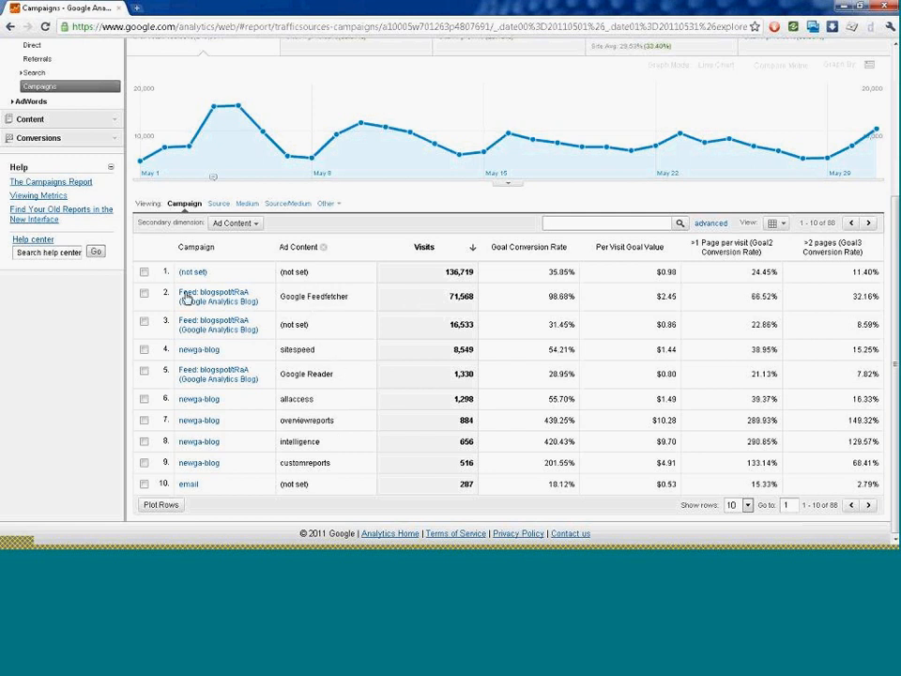
Replace the Ad Content secondary dimension with Source to break down each campaign's goal conversions
click(324, 247)
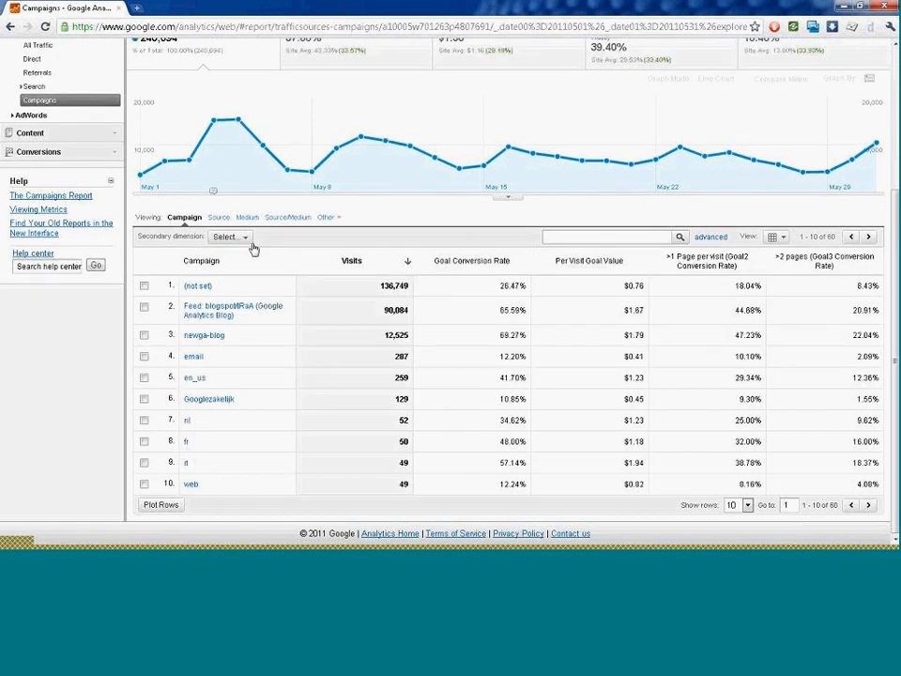
click(245, 239)
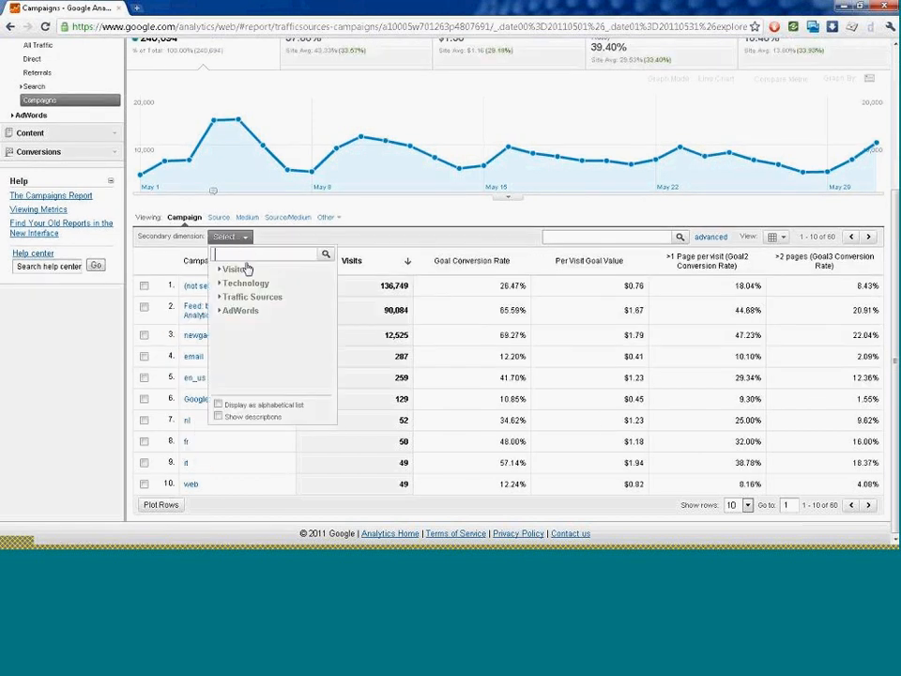
click(246, 297)
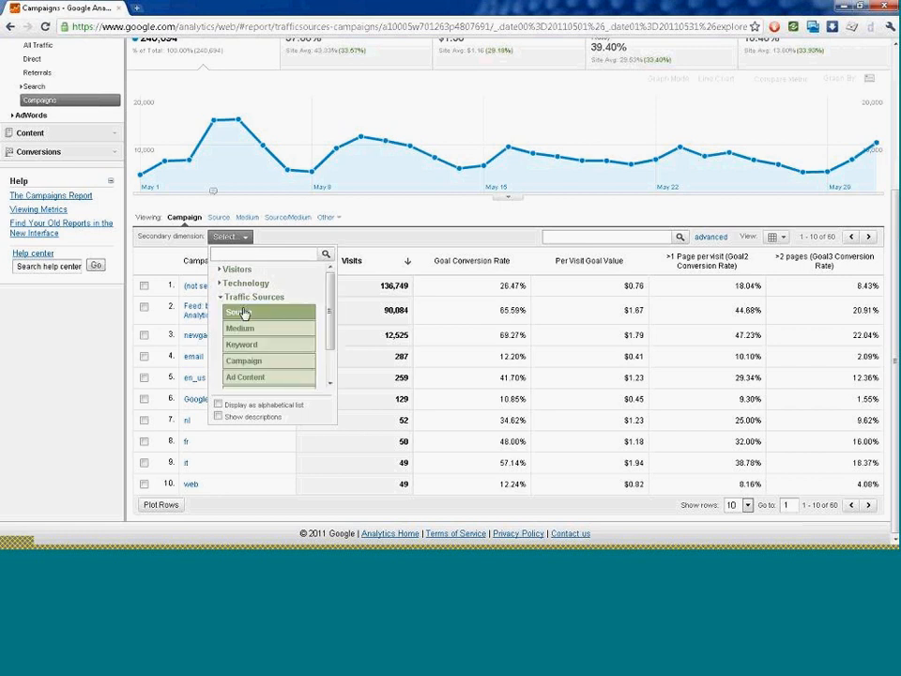
click(239, 312)
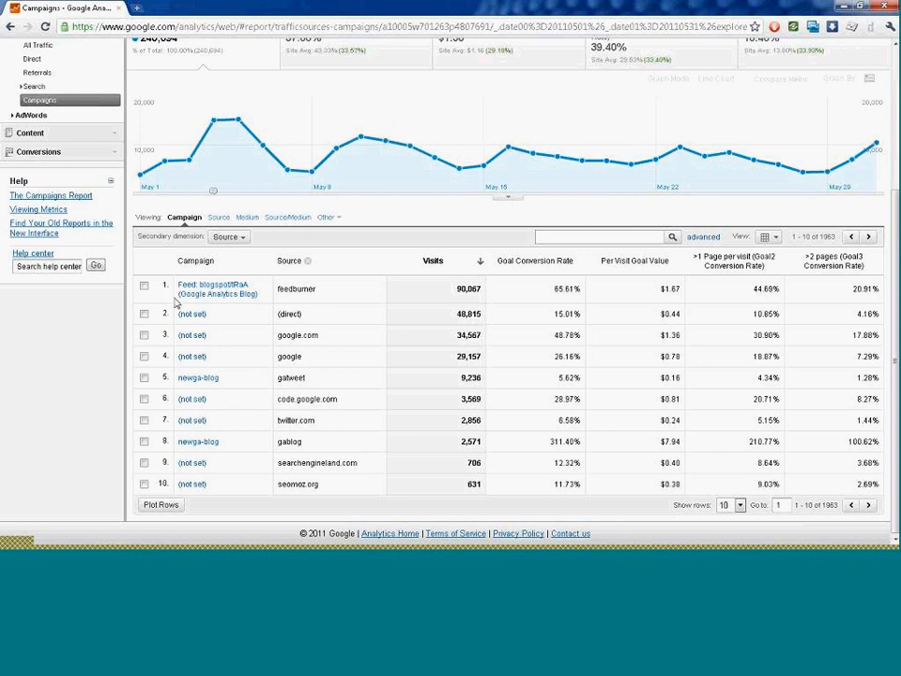
Remove the Source secondary dimension and open the Pages report under Content, Site Content
click(308, 263)
scroll(67, 140, up, 2)
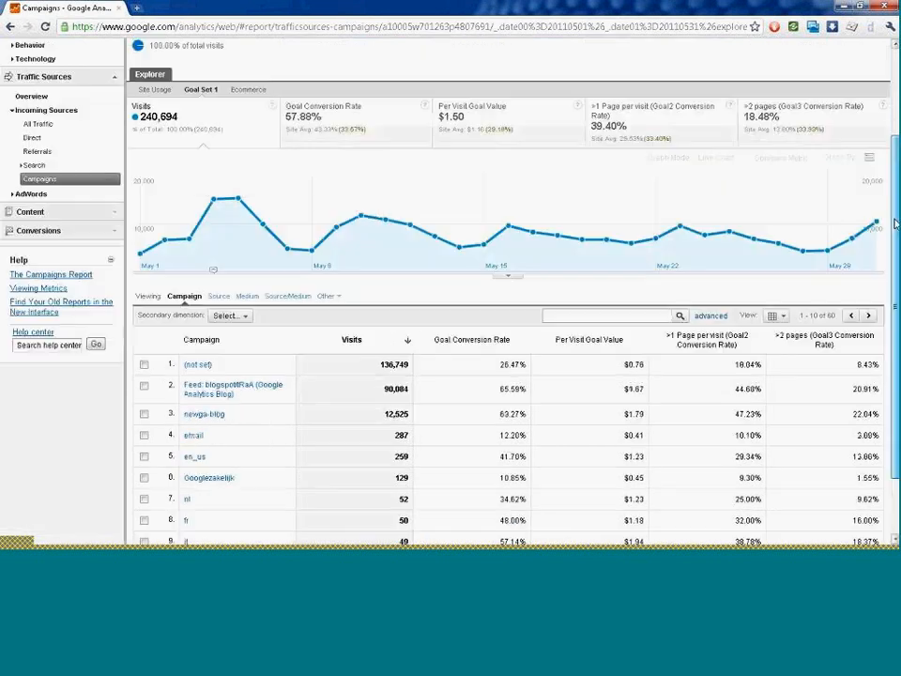
click(56, 129)
click(26, 48)
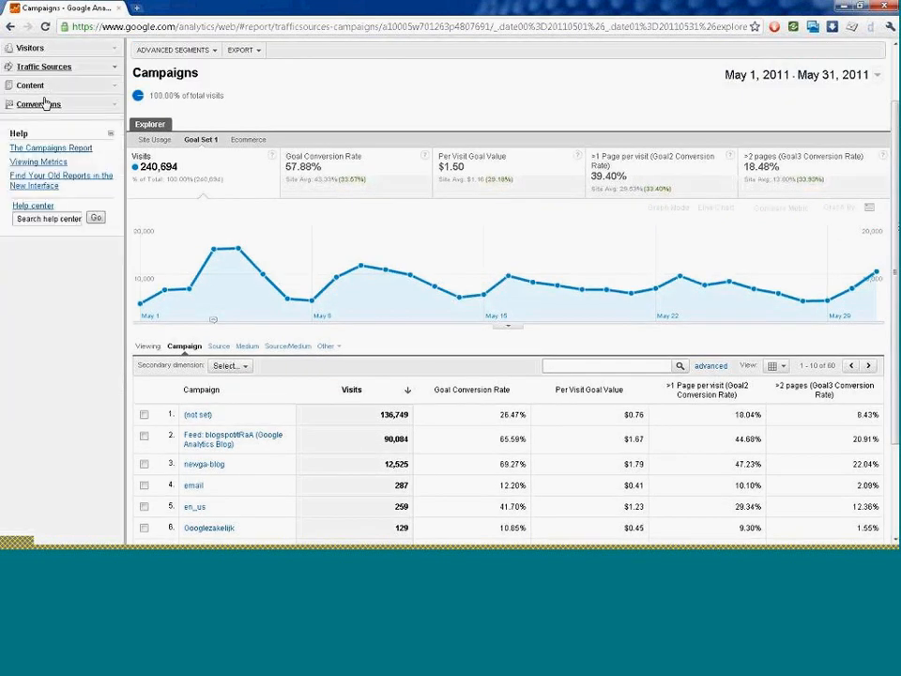
click(43, 89)
click(40, 119)
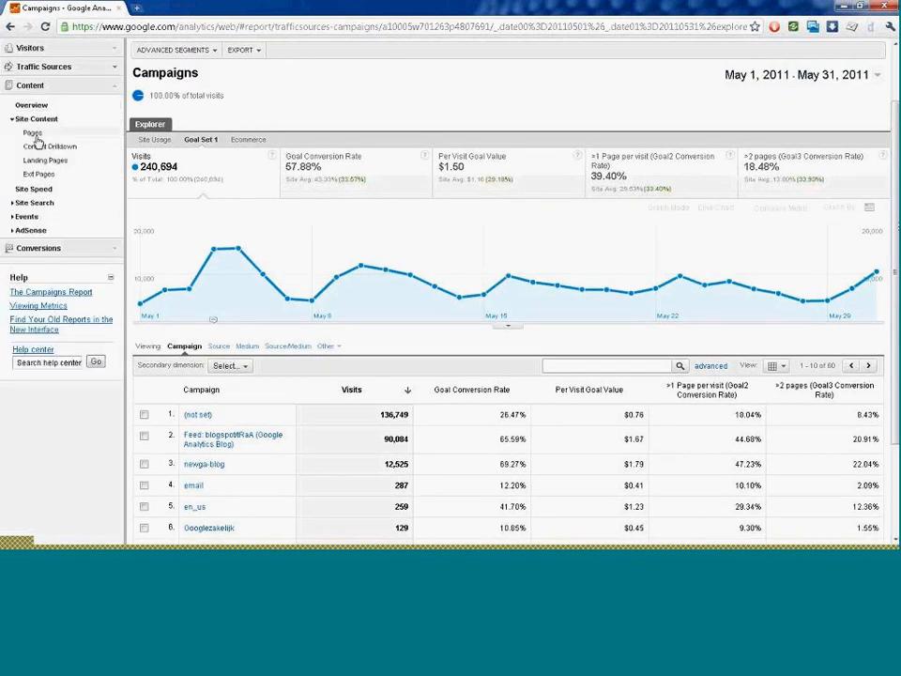
click(33, 134)
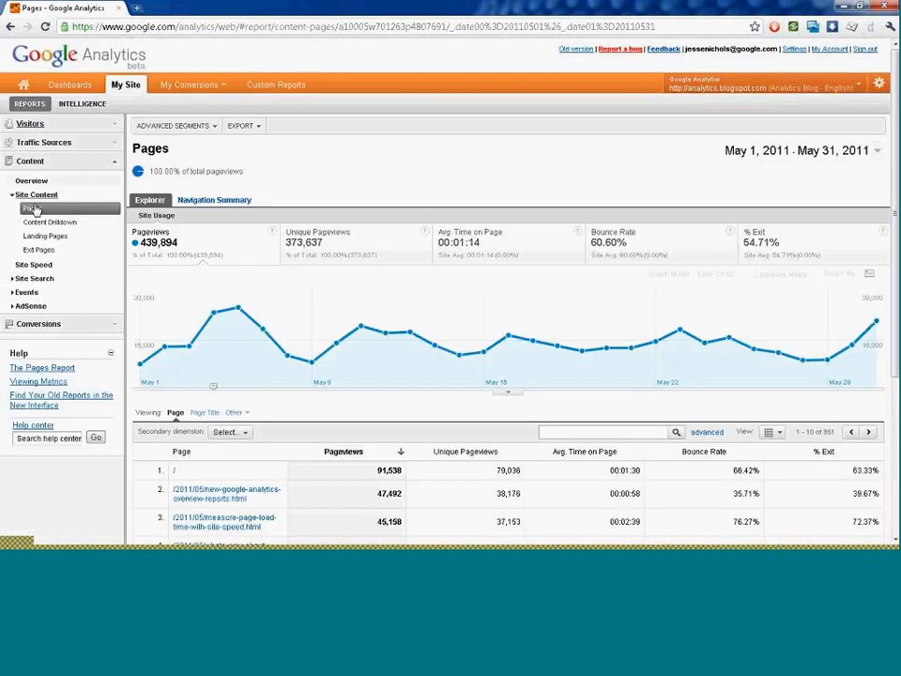
Drill into the /2011/05/new-google-analytics-overview-reports.html page and break its metrics down by Screen Resolution under Technology
scroll(552, 345, down, 3)
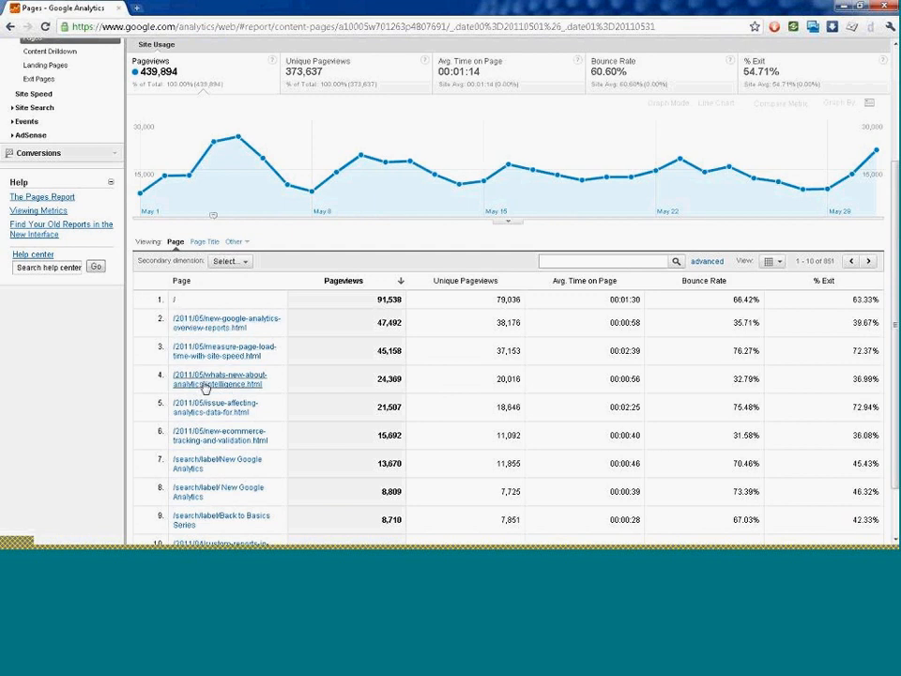
click(190, 325)
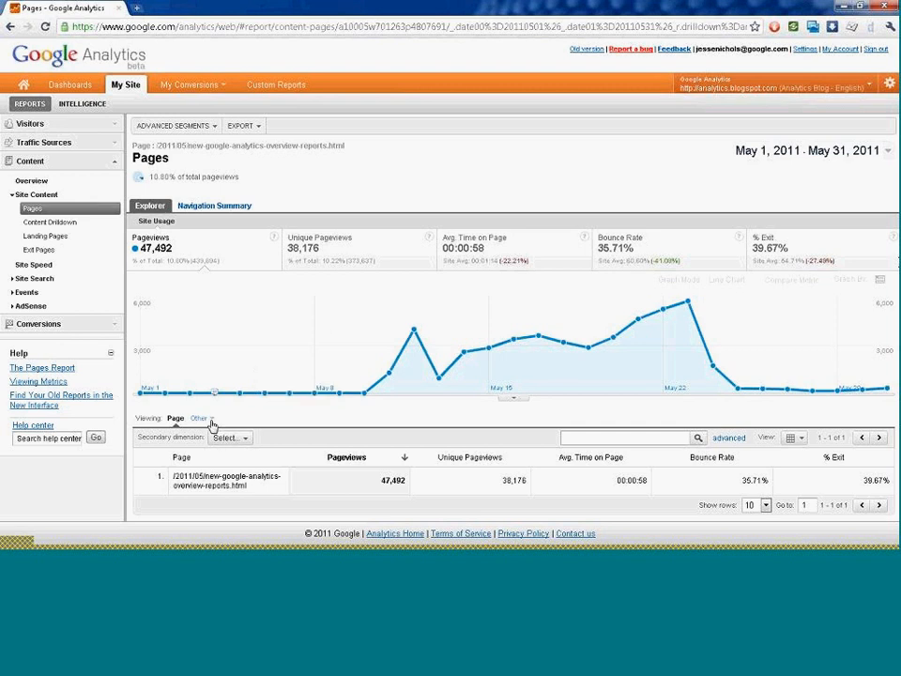
click(210, 420)
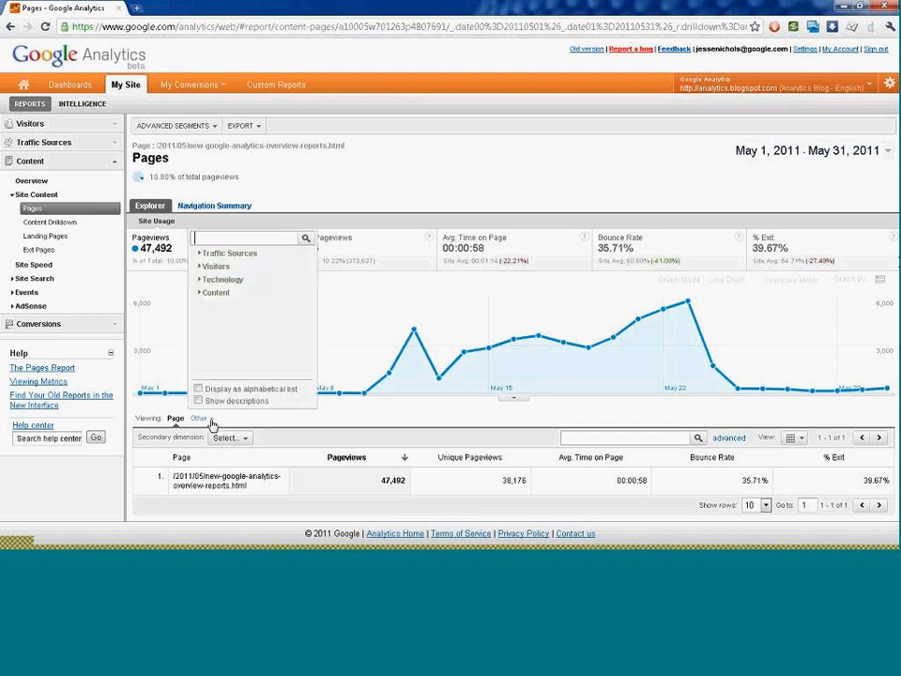
click(201, 267)
click(201, 268)
click(201, 268)
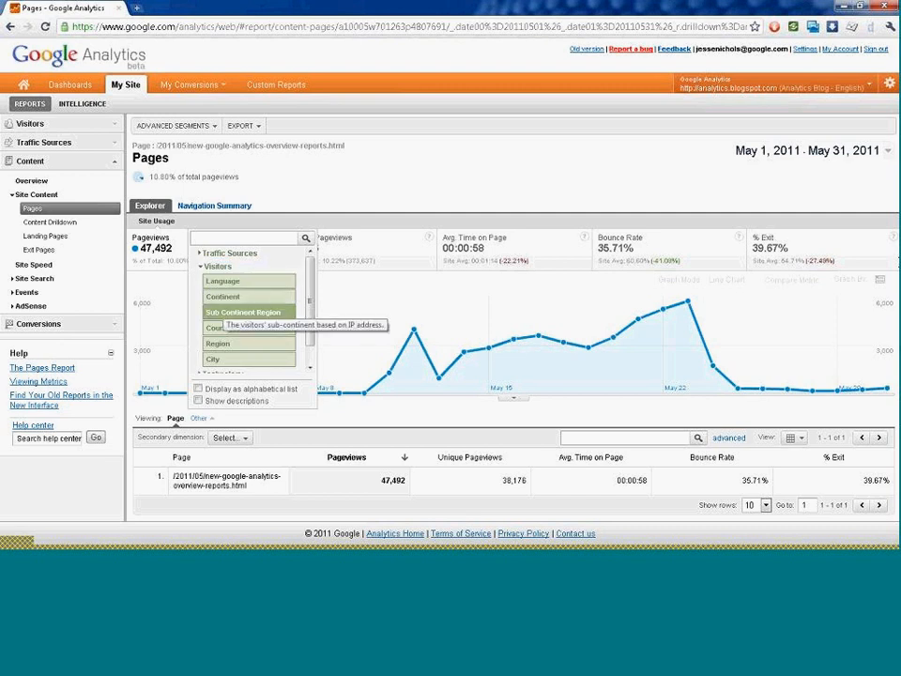
click(201, 269)
click(200, 280)
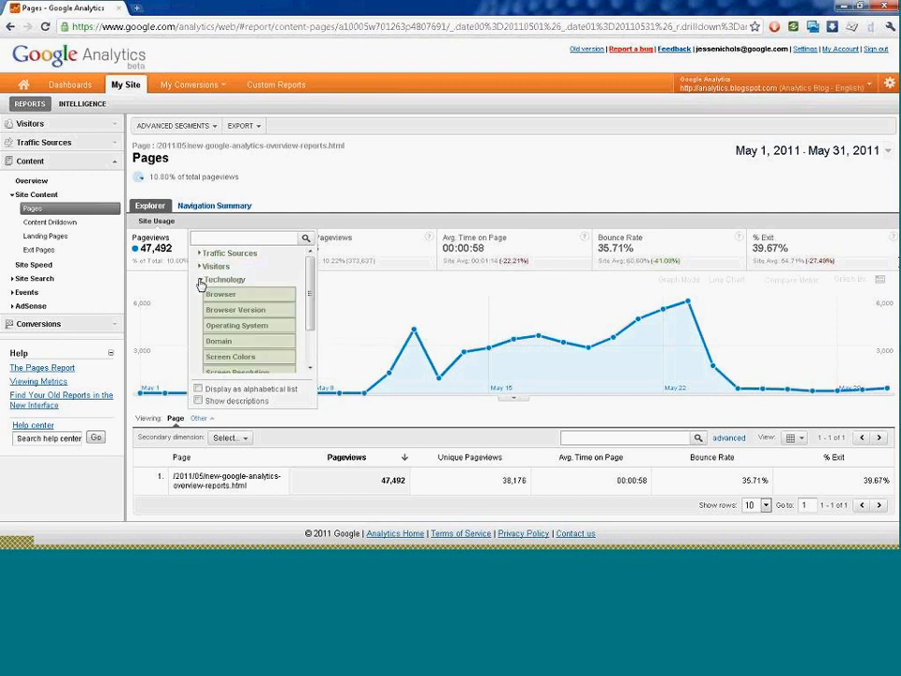
drag(310, 291, 280, 333)
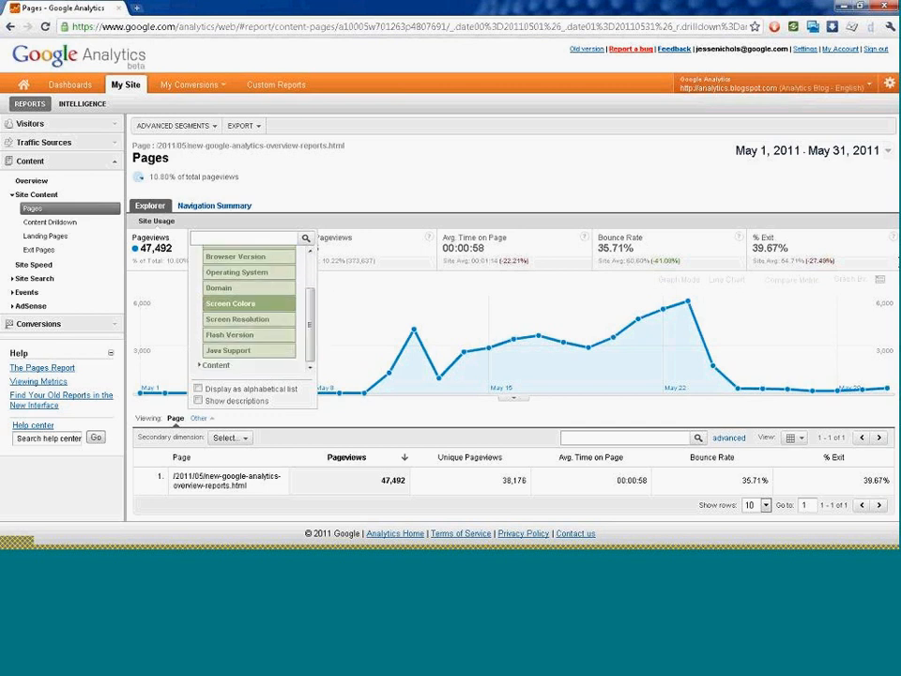
click(250, 324)
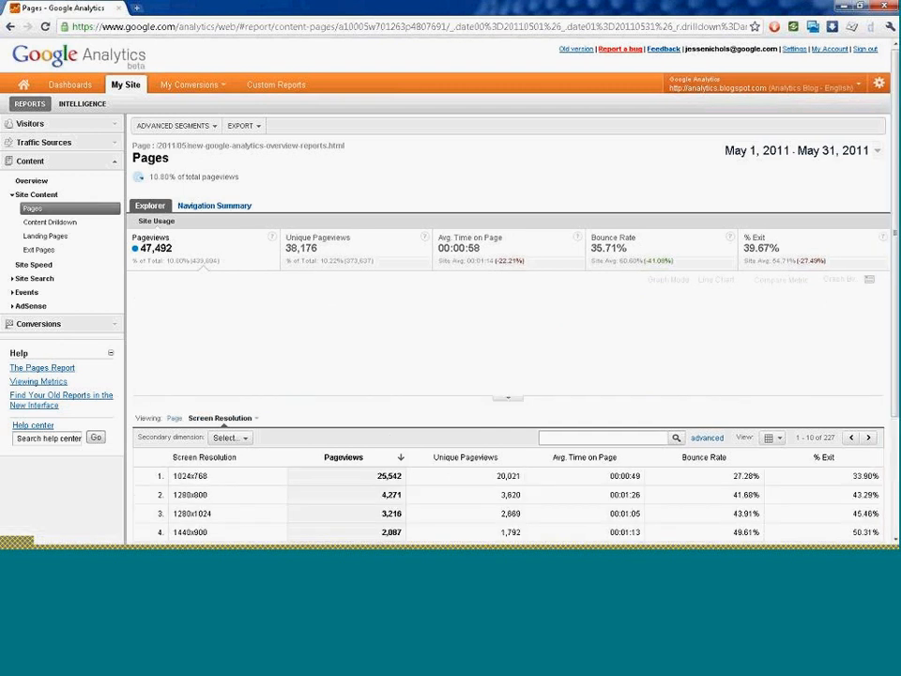
Look through the screen resolution rows and switch the page's primary dimension back to Page
scroll(319, 480, down, 3)
scroll(700, 362, down, 1)
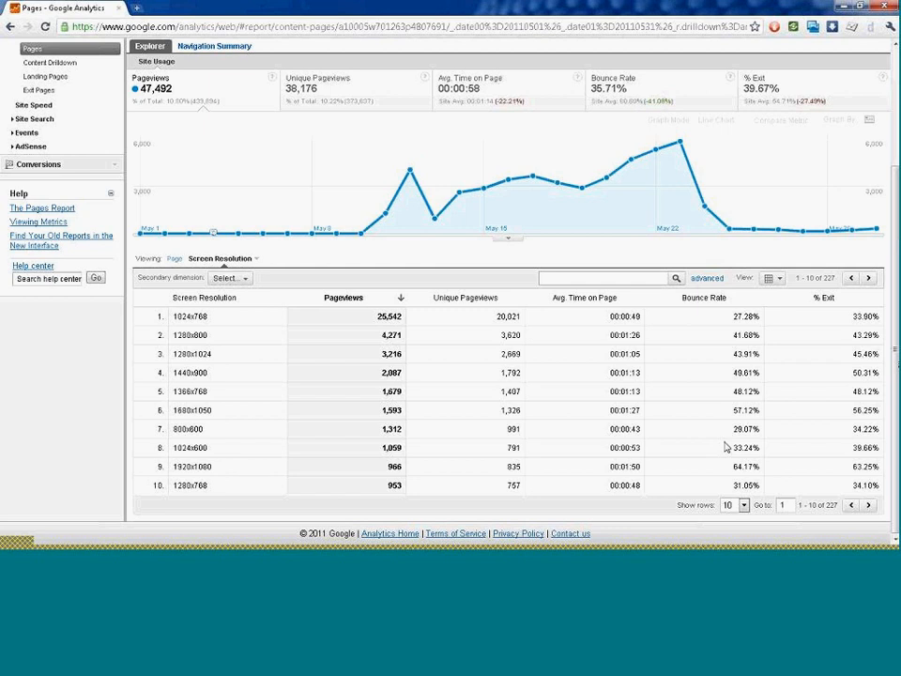
click(256, 264)
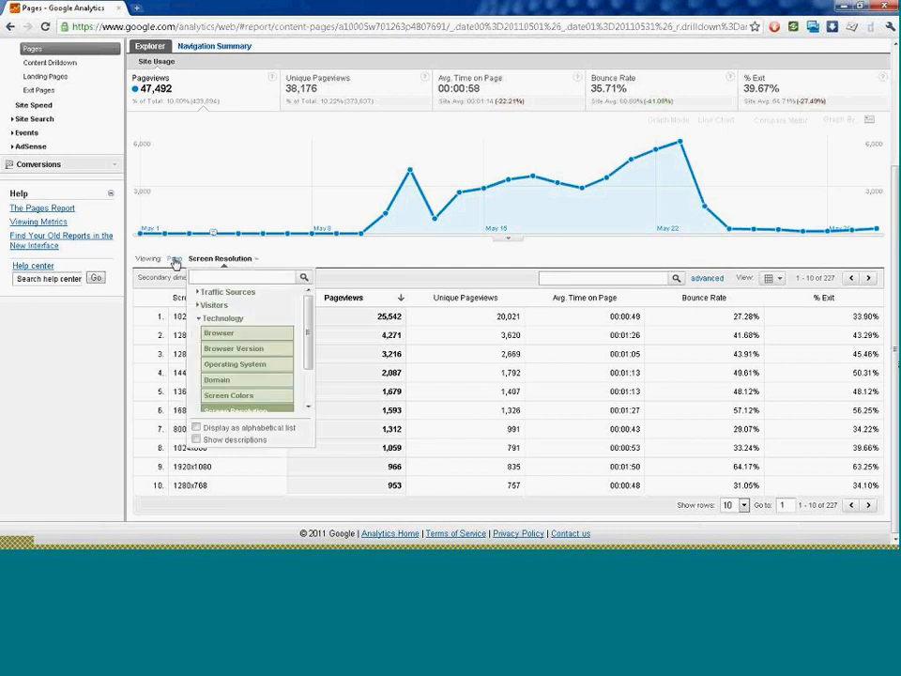
click(175, 260)
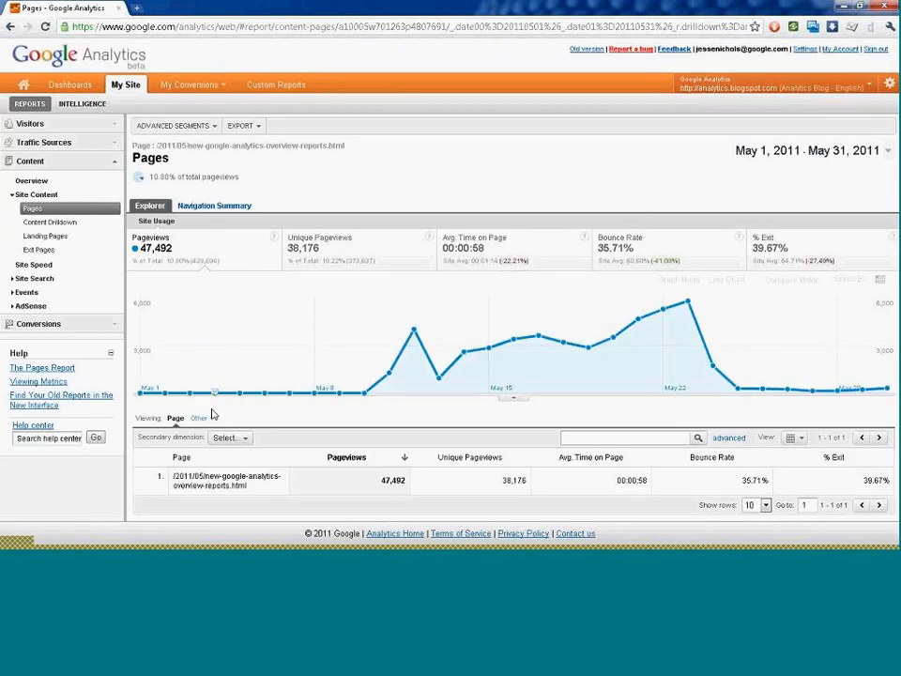
Open the page's Navigation Summary and examine its entrances, exits, previous pages and next pages
click(216, 205)
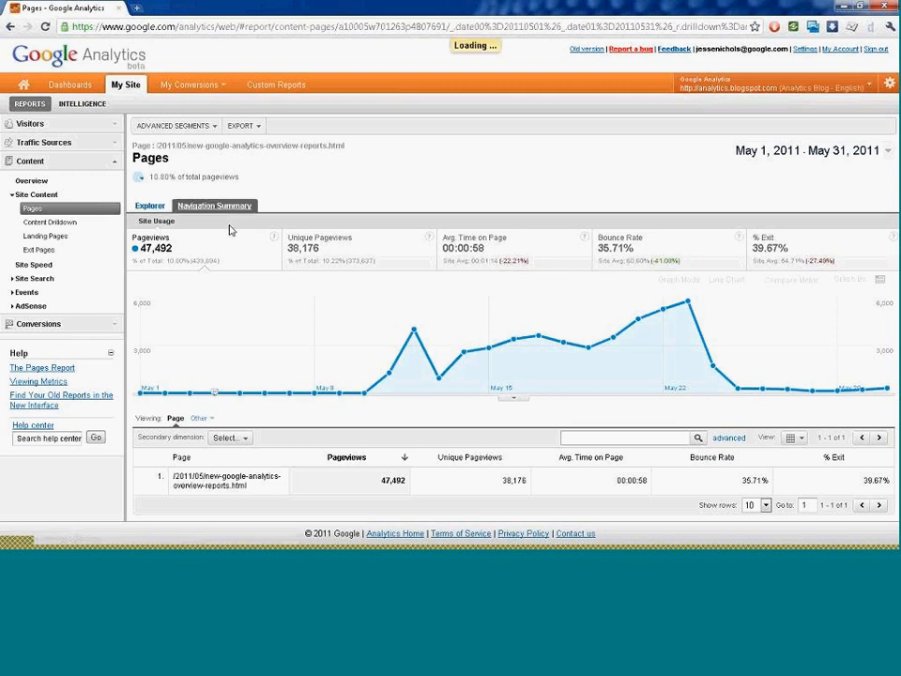
scroll(425, 175, down, 2)
scroll(424, 175, up, 1)
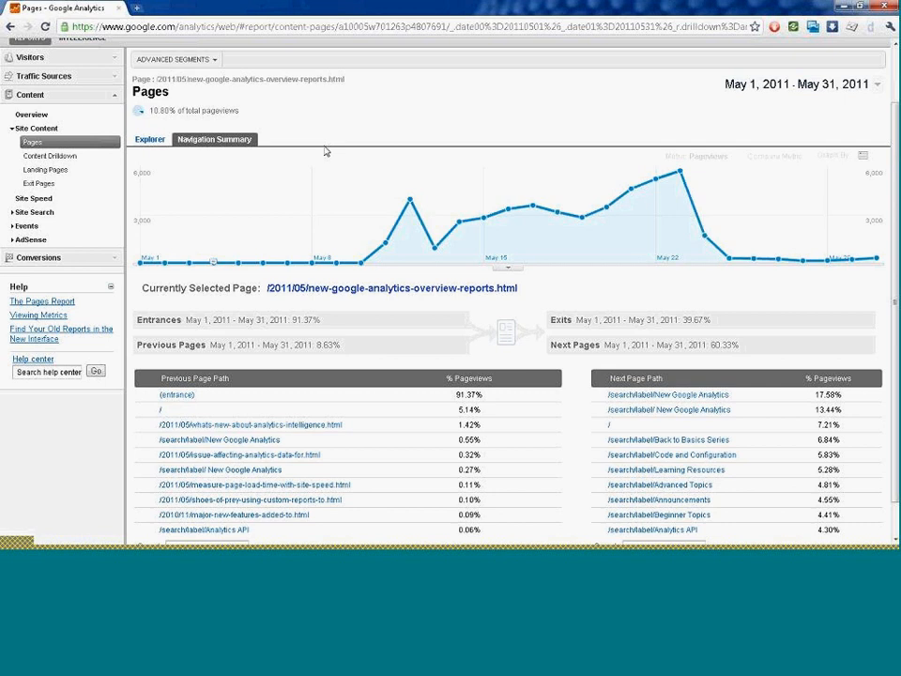
scroll(561, 306, down, 1)
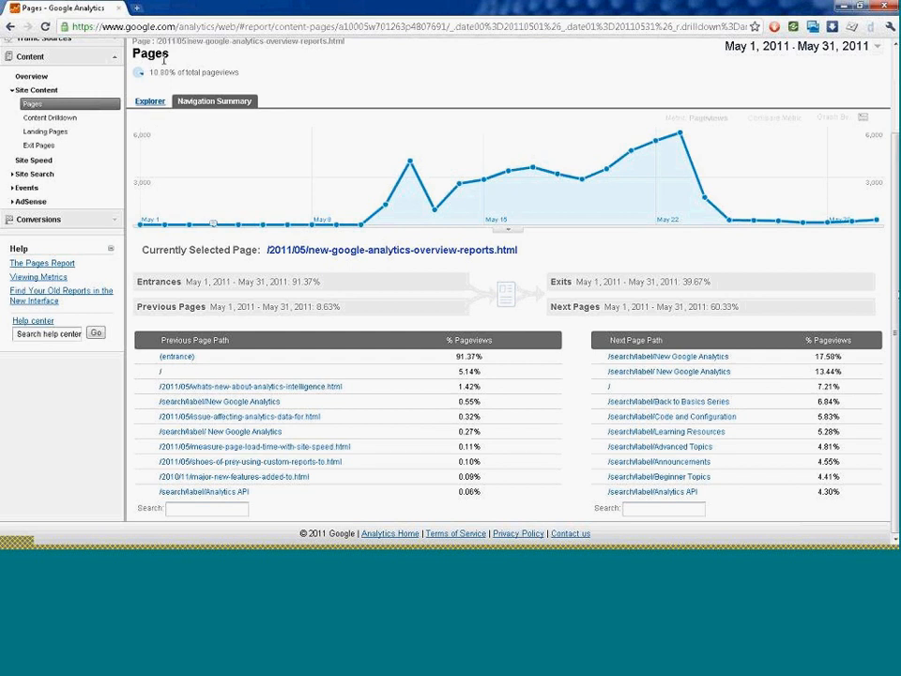
Return to the page's Explorer view and check the available primary and secondary dimension categories
click(151, 106)
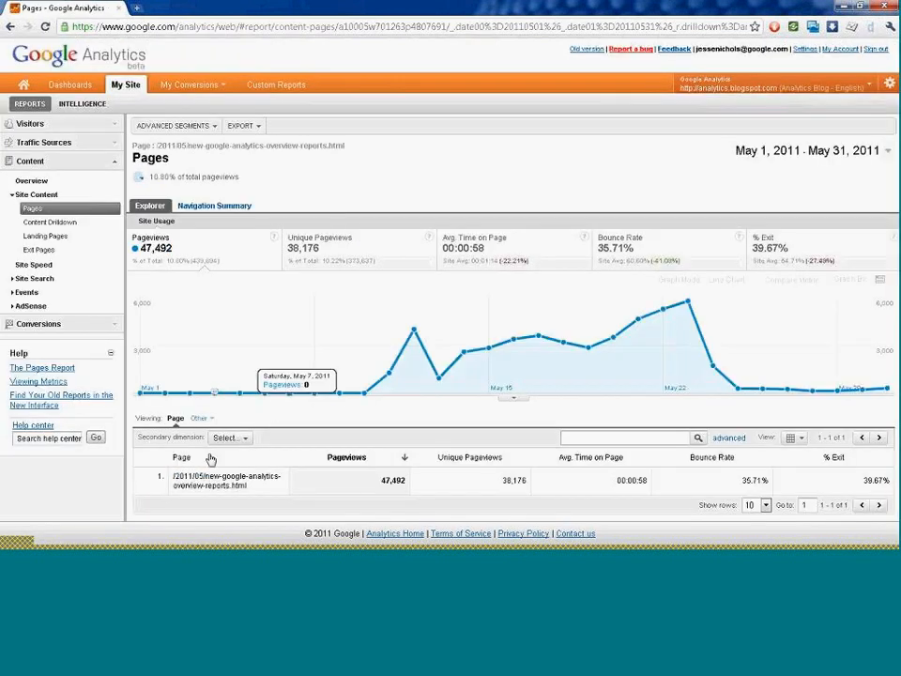
click(200, 417)
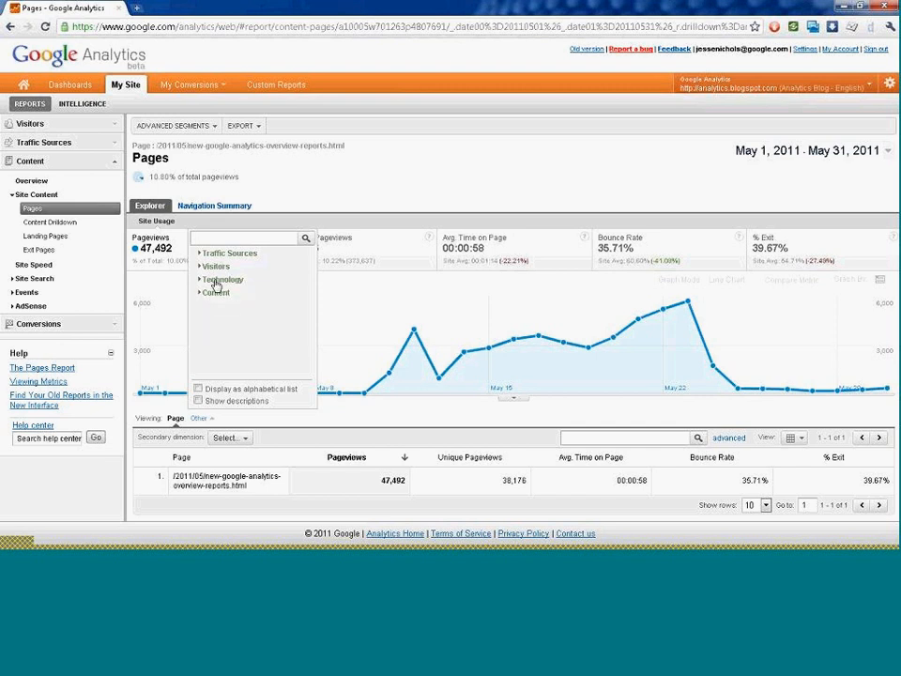
click(302, 426)
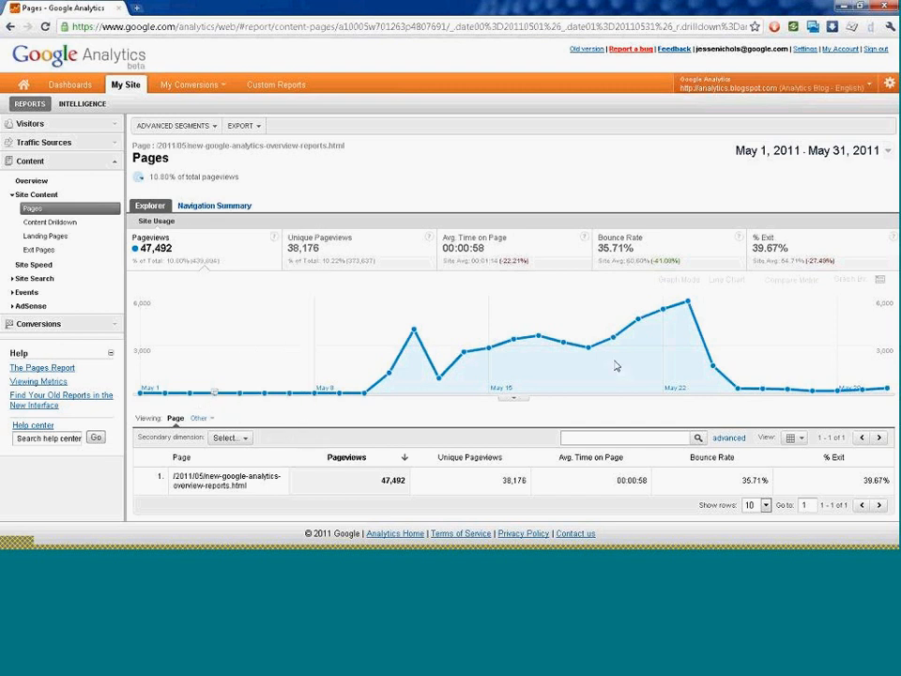
click(247, 439)
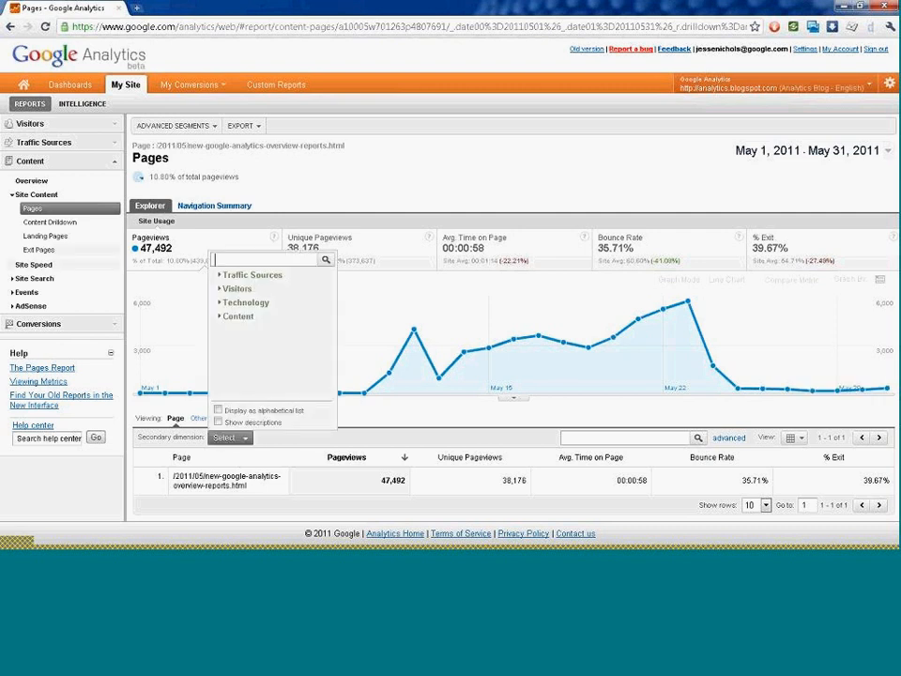
Open the Landing Pages report and drill into the /2011/05/new-google-analytics-overview-reports.html landing page
click(44, 236)
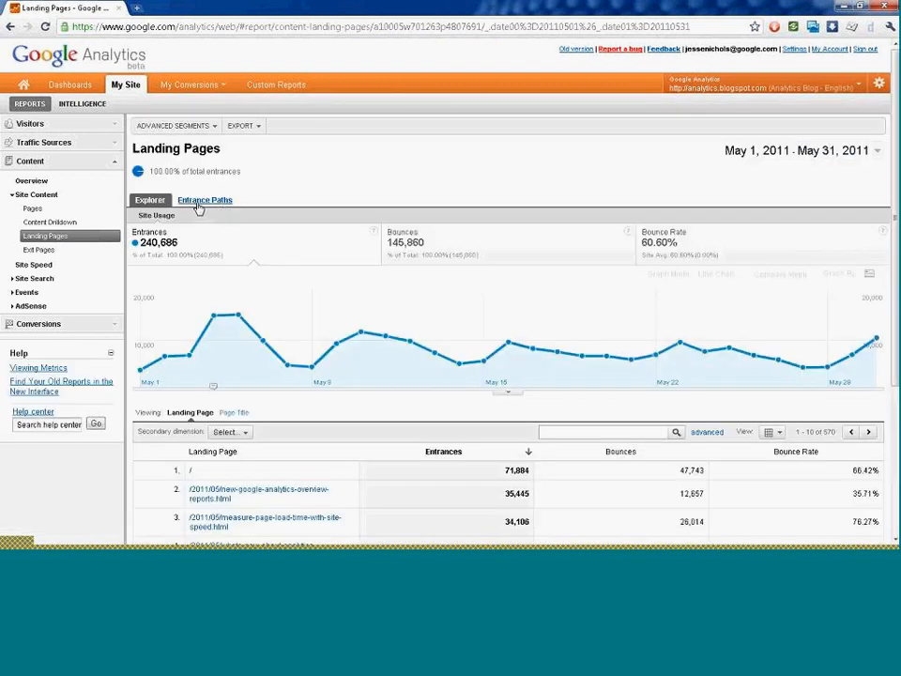
click(215, 498)
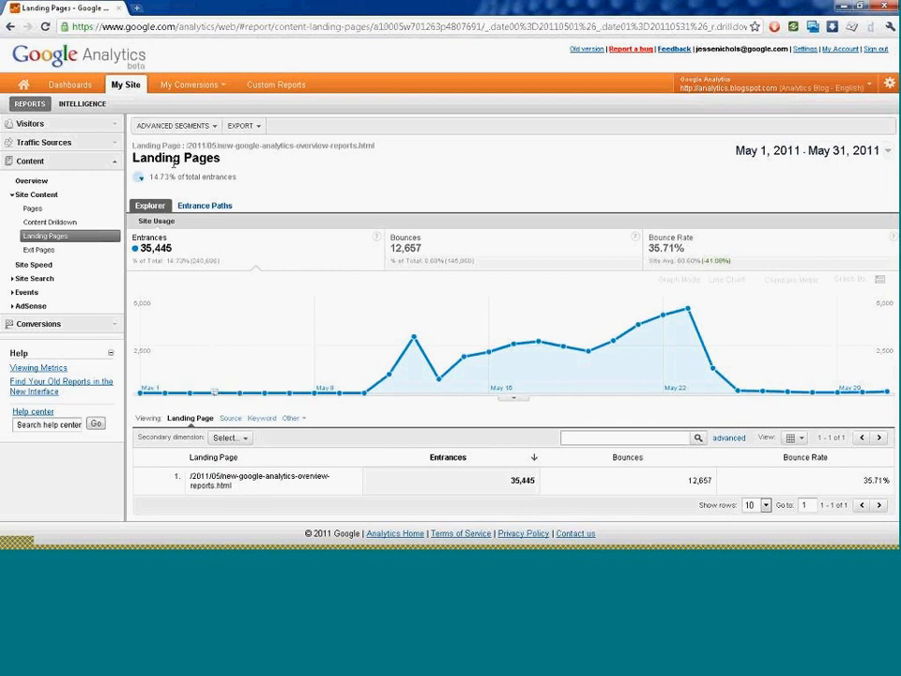
mouse_move(161, 176)
mouse_move(215, 177)
Open the landing page's Entrance Paths and examine the exit pages for the second page /search/label/New Google Analytics
click(203, 212)
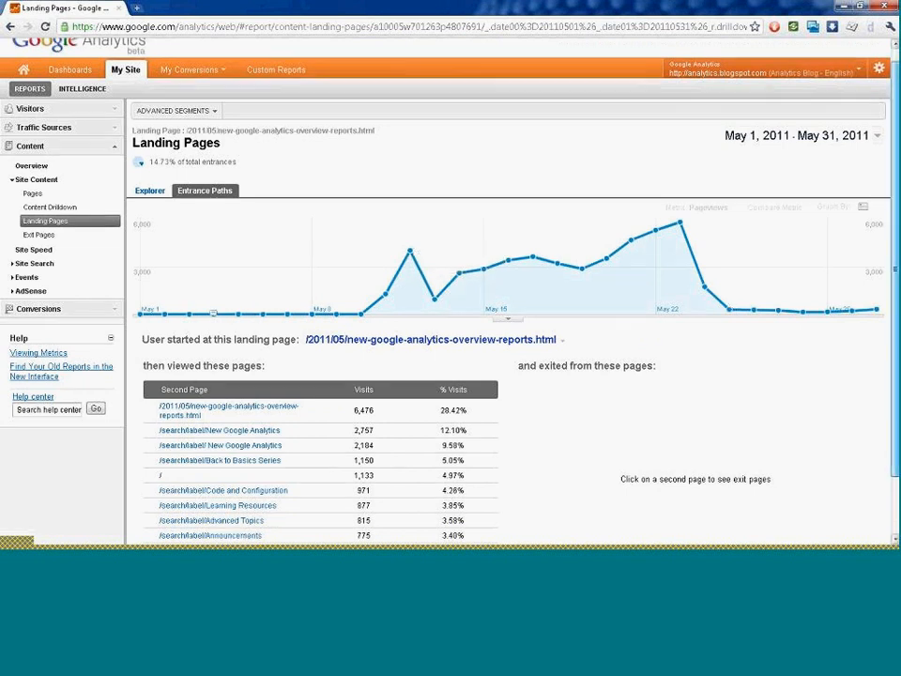
scroll(507, 417, down, 3)
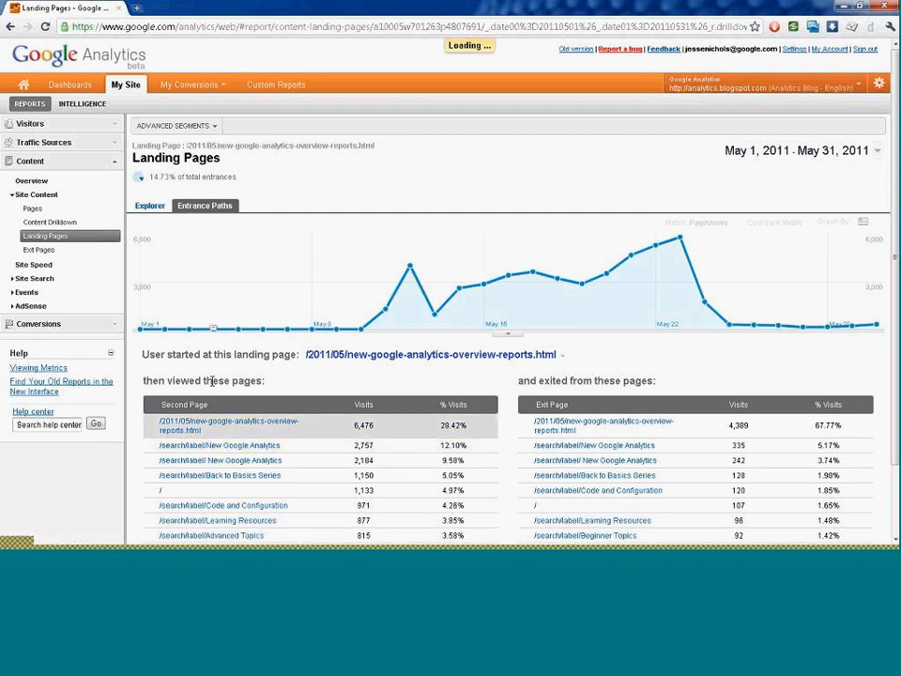
click(222, 448)
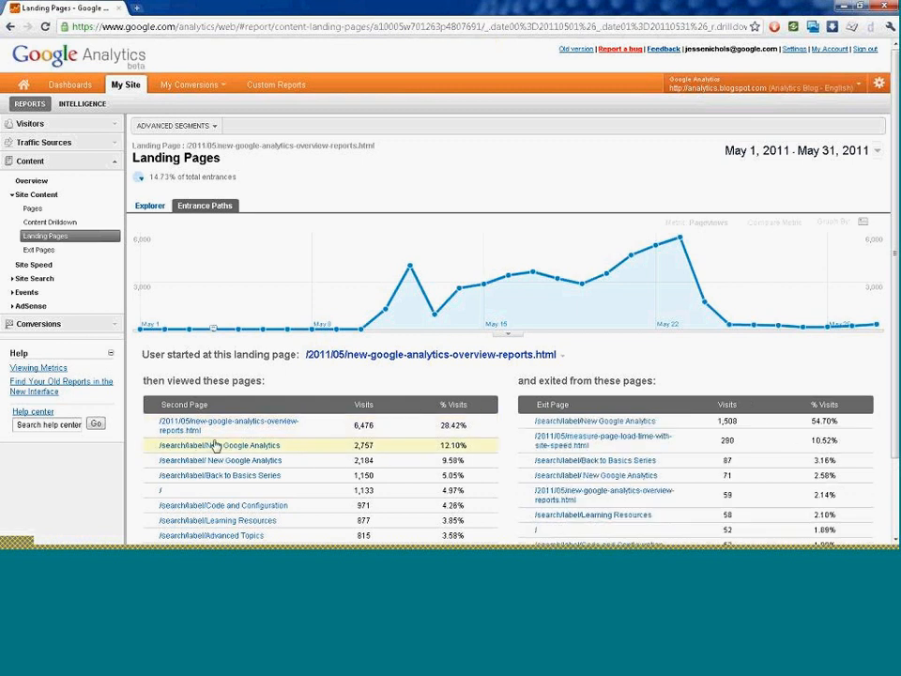
scroll(869, 278, down, 1)
scroll(451, 281, down, 1)
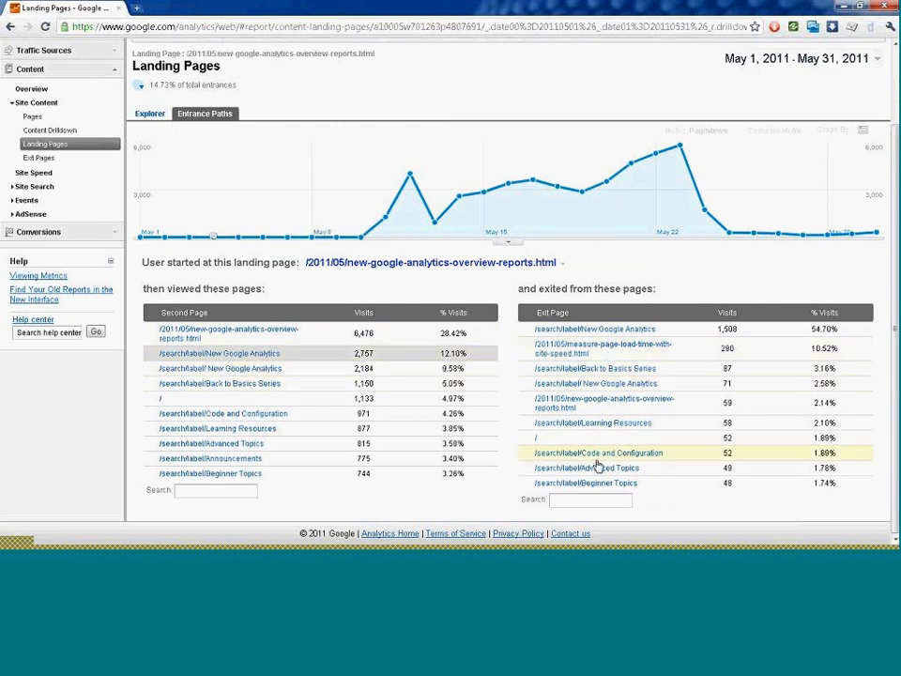
scroll(226, 277, up, 1)
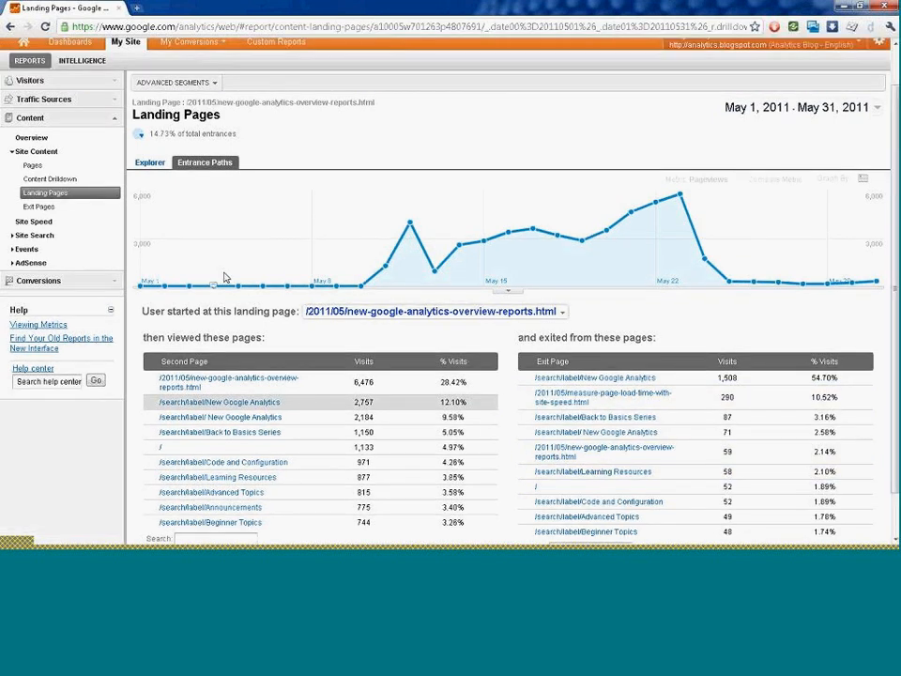
Return to the landing page's Explorer view and break its entrances down by Keyword
click(153, 164)
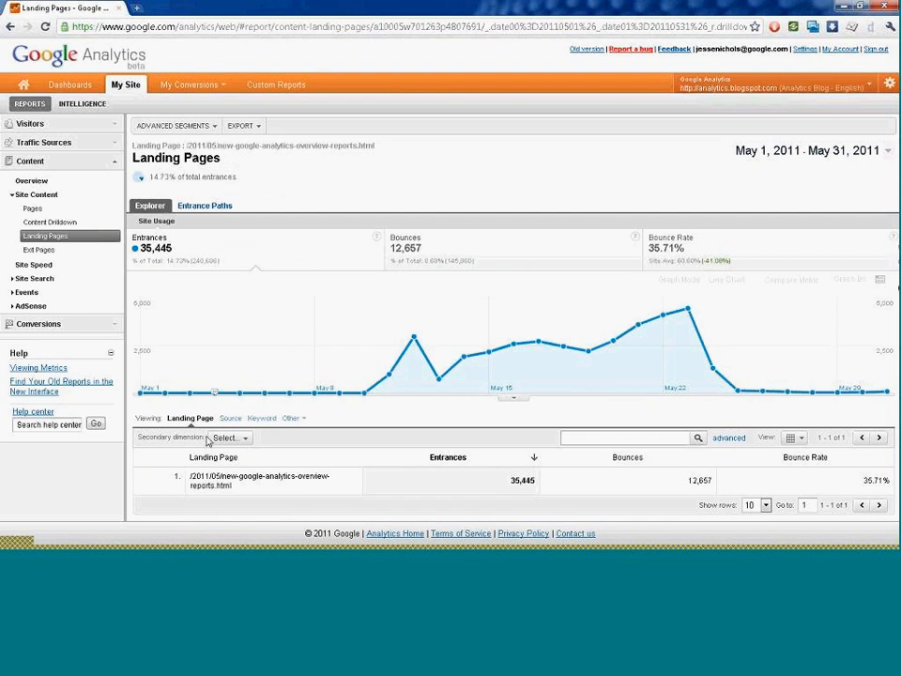
click(234, 419)
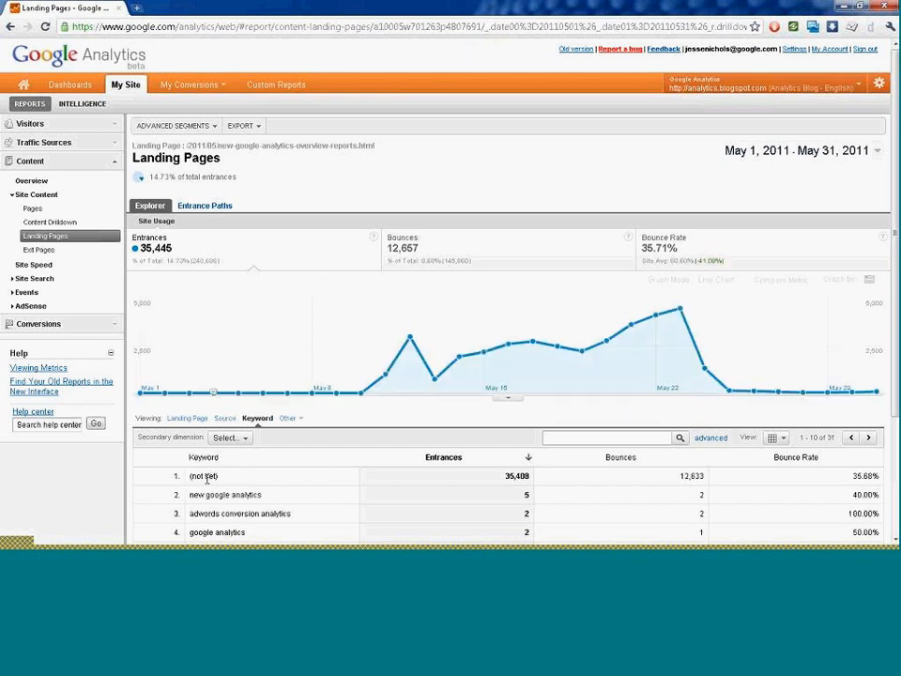
scroll(844, 384, down, 3)
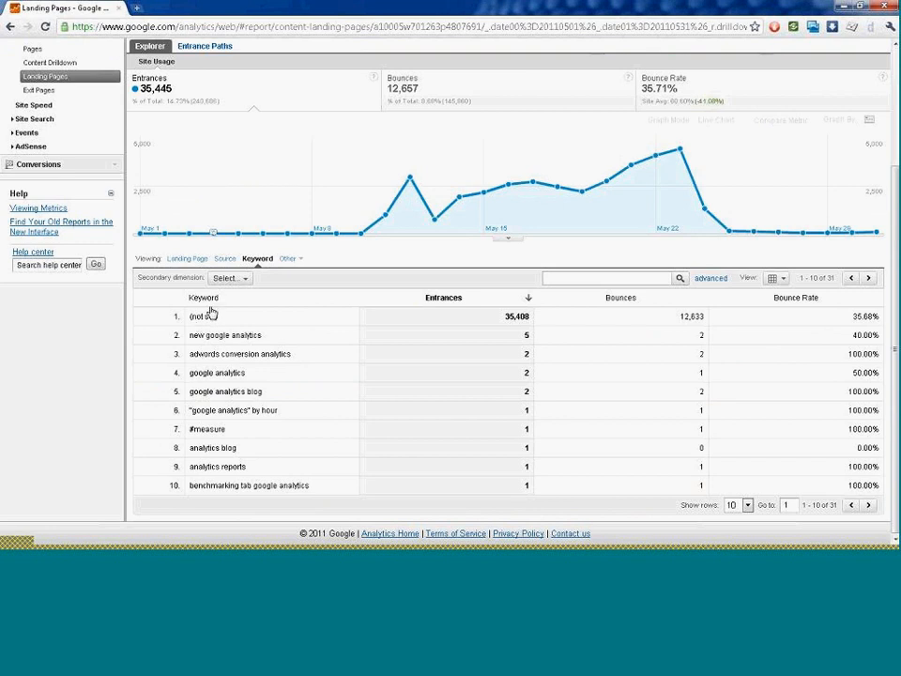
Change the landing page's primary dimension to Ad Content under Traffic Sources and look through its entrances and bounces
click(289, 259)
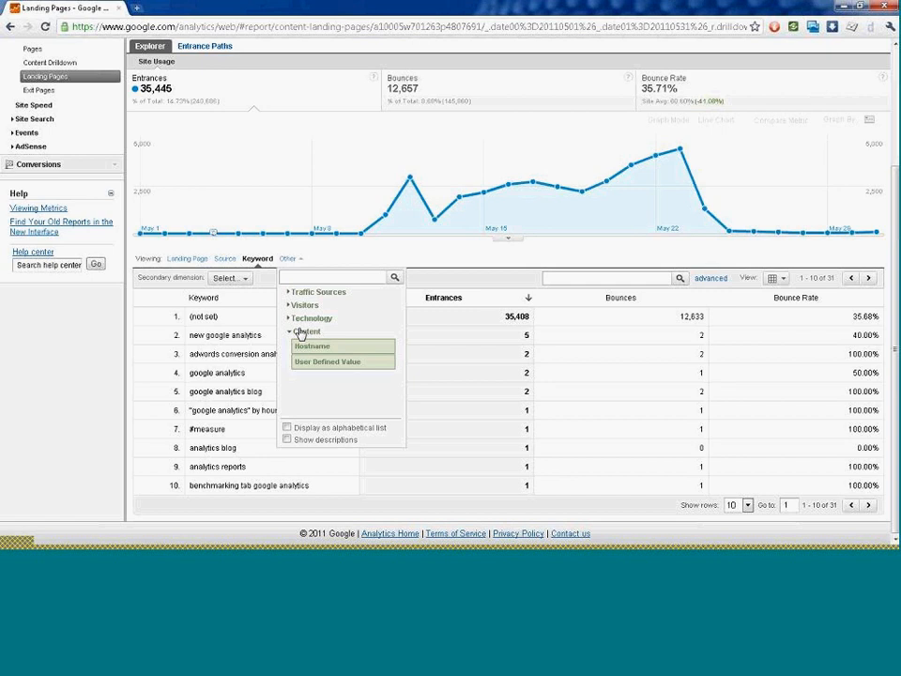
click(309, 292)
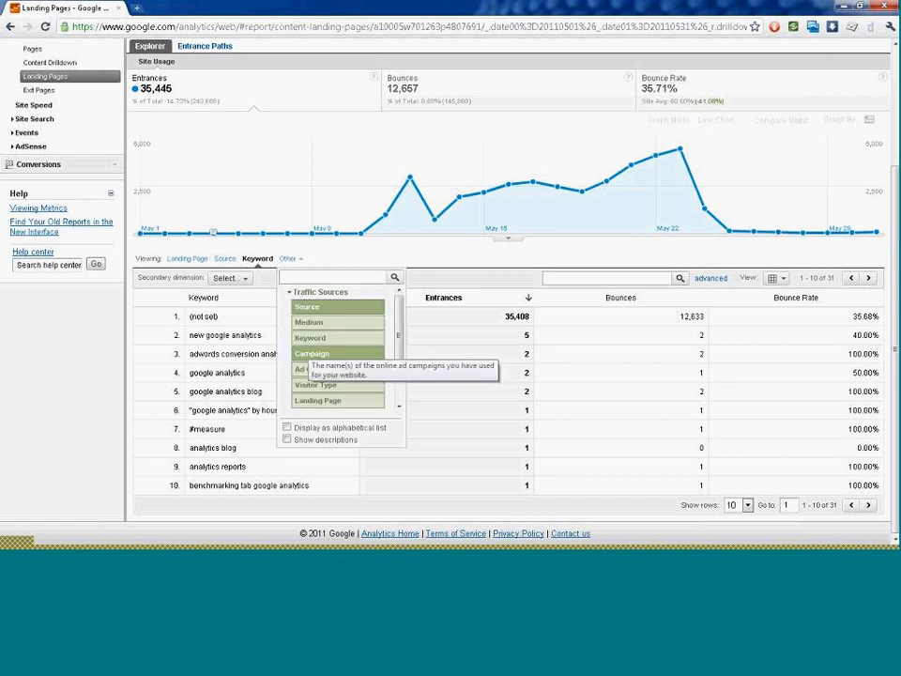
click(316, 371)
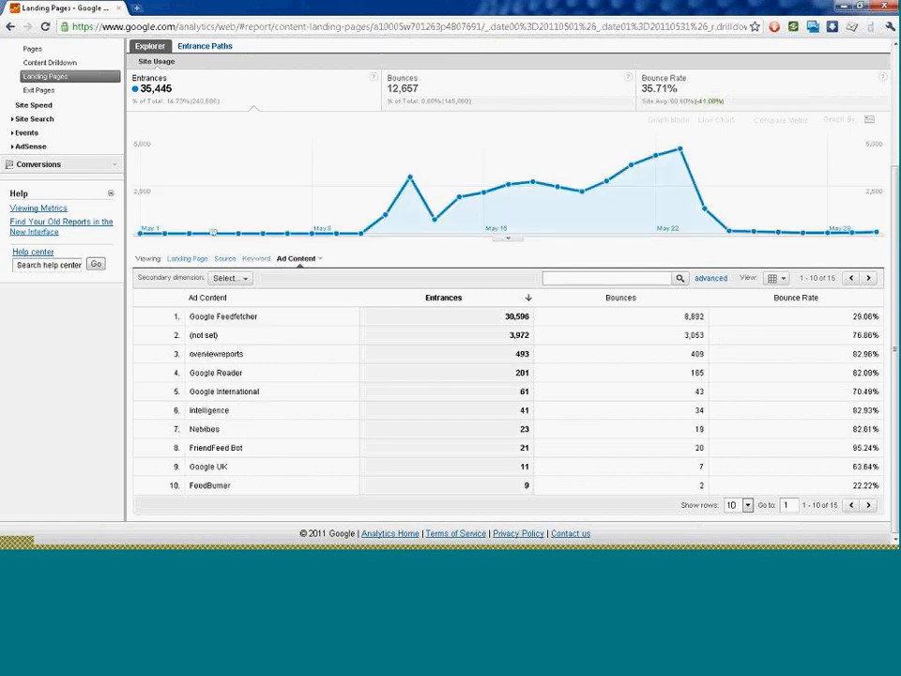
scroll(241, 347, up, 2)
scroll(507, 281, down, 2)
scroll(161, 125, up, 2)
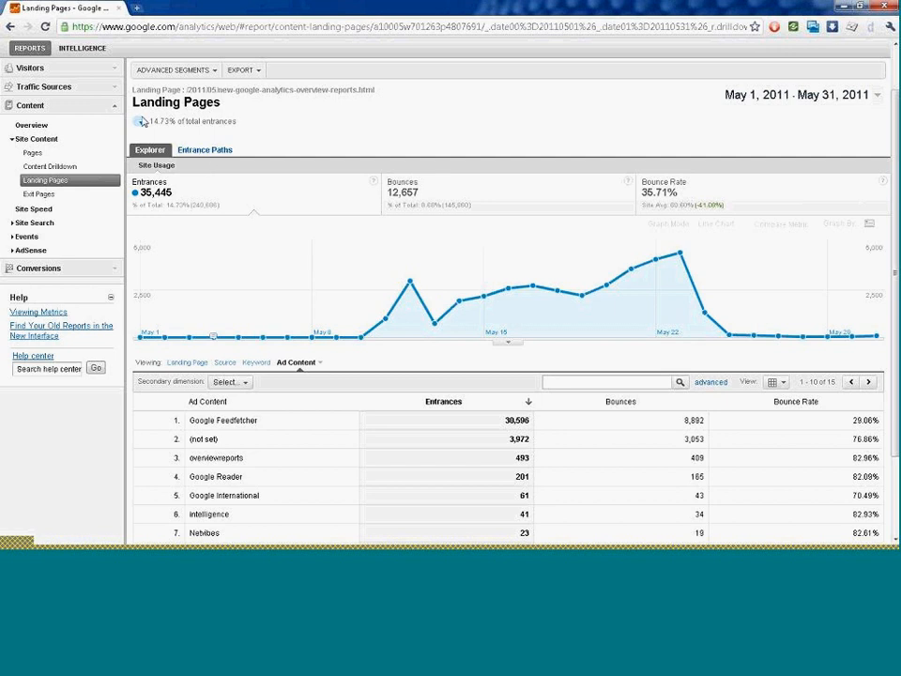
mouse_move(173, 120)
scroll(704, 245, up, 2)
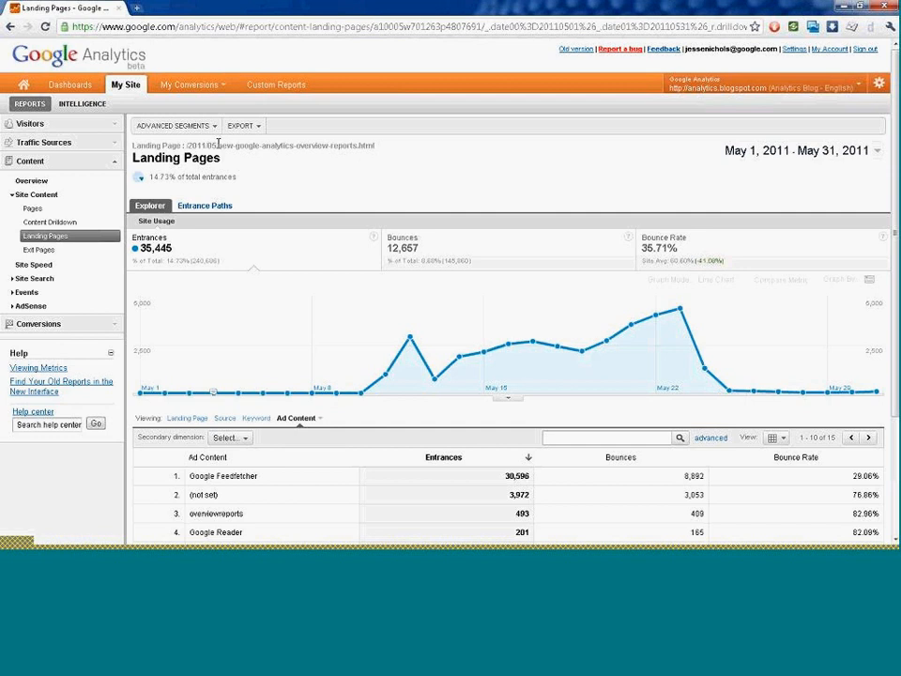
Open the Visitors Overview report and bring up its Advanced Segments selection
click(29, 124)
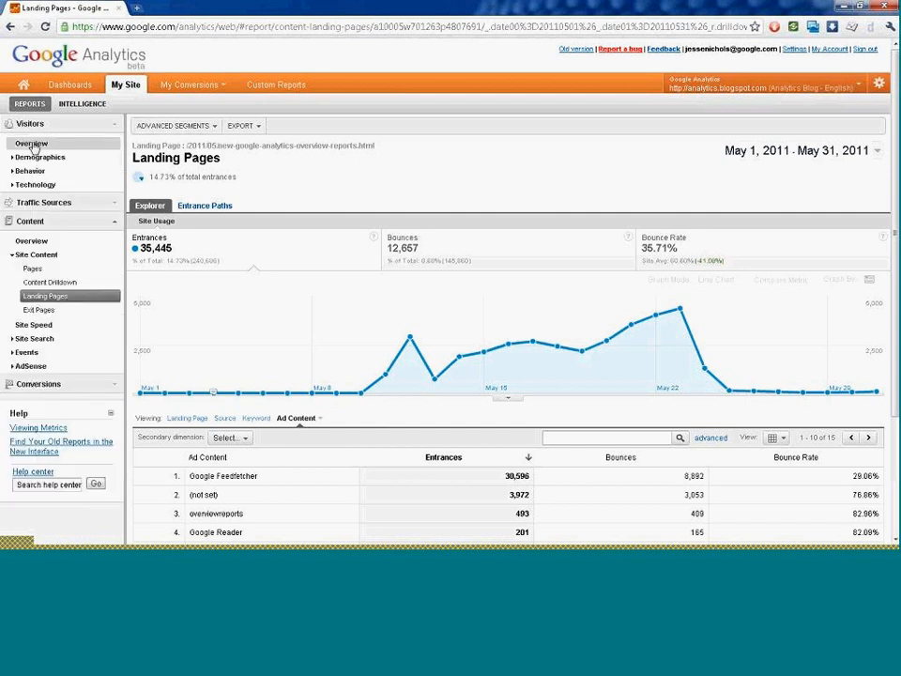
click(31, 144)
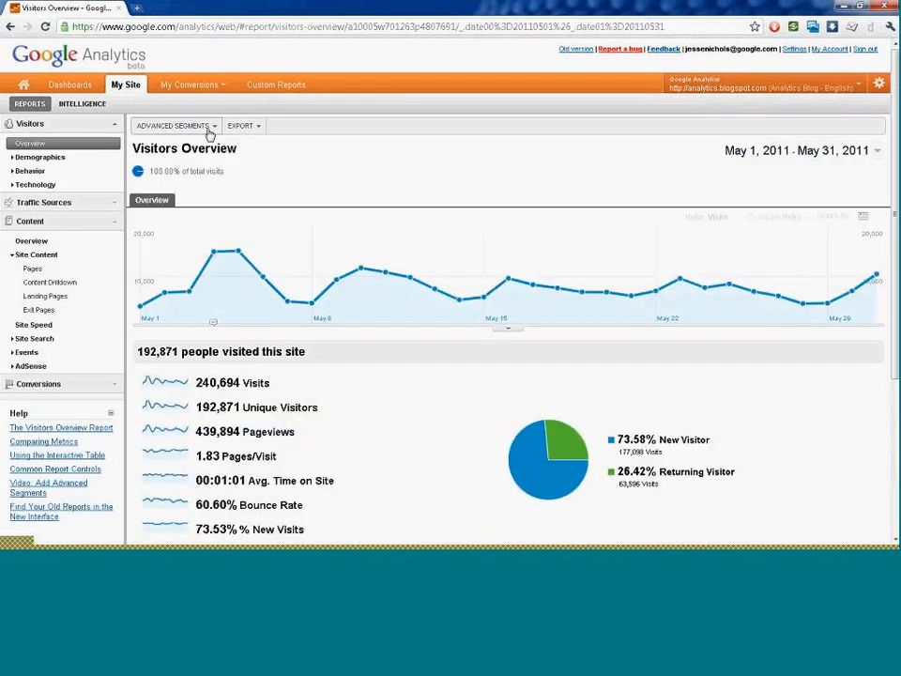
click(209, 126)
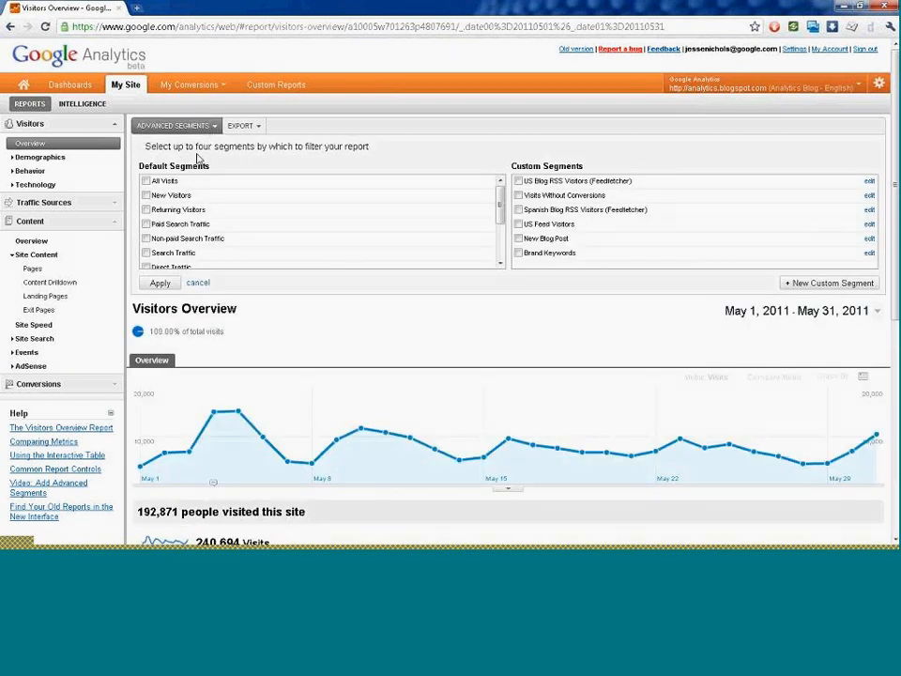
Filter the Visitors Overview report by the New Visitors default segment alone
click(169, 183)
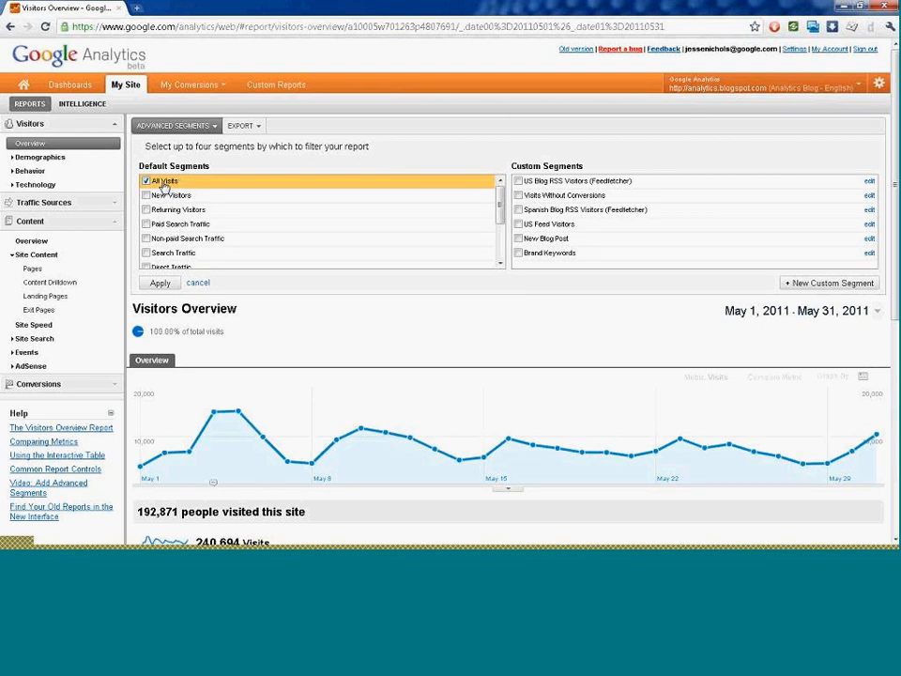
click(68, 223)
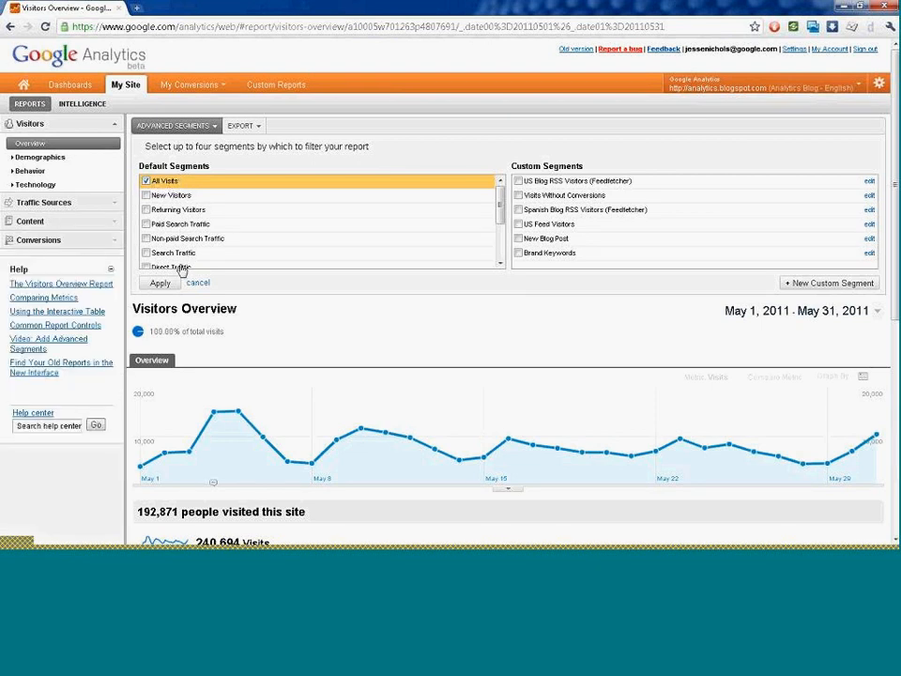
click(159, 182)
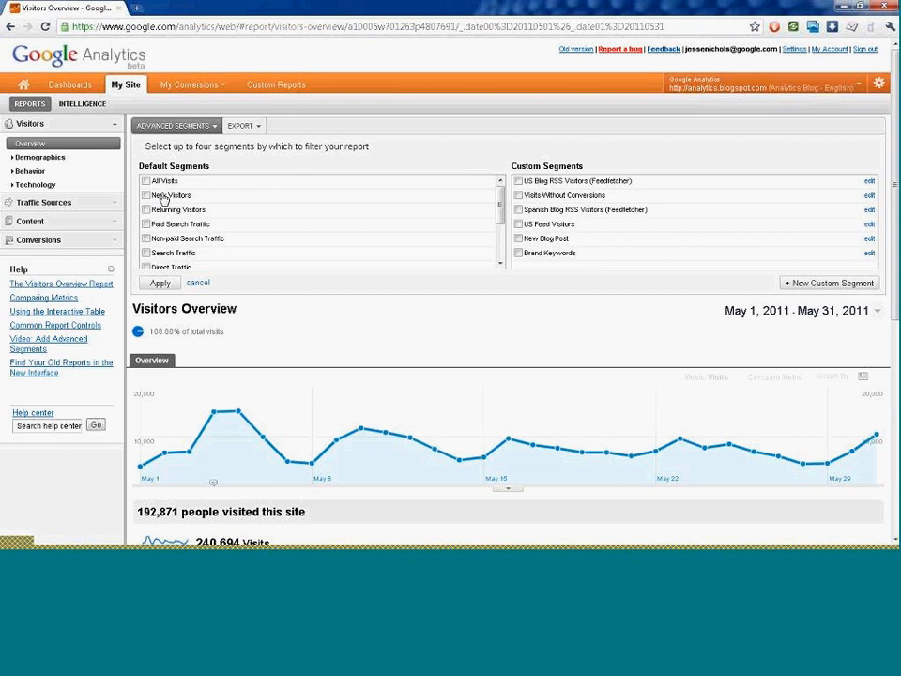
click(160, 195)
click(160, 283)
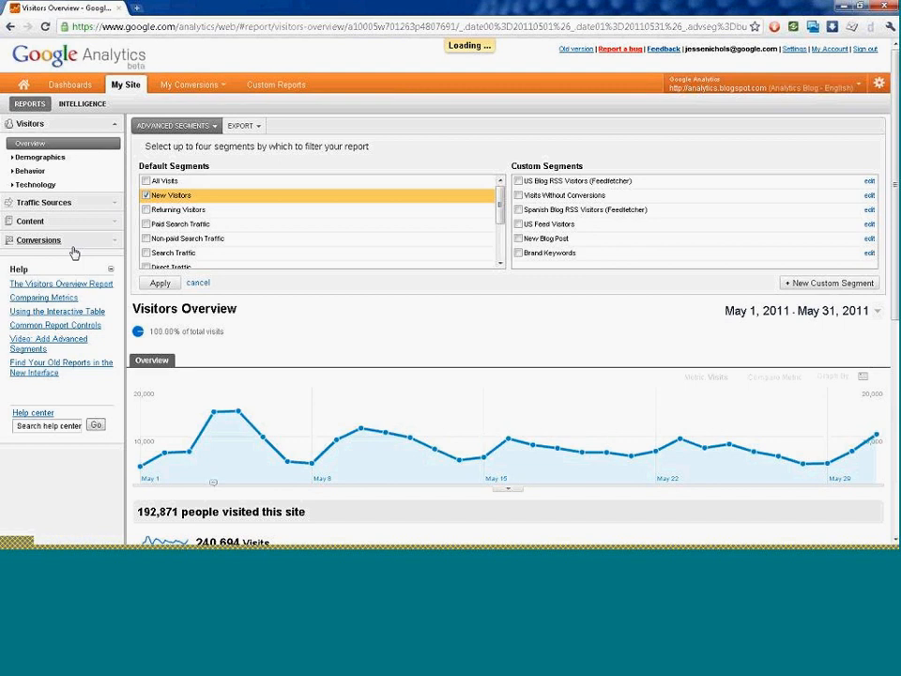
click(155, 280)
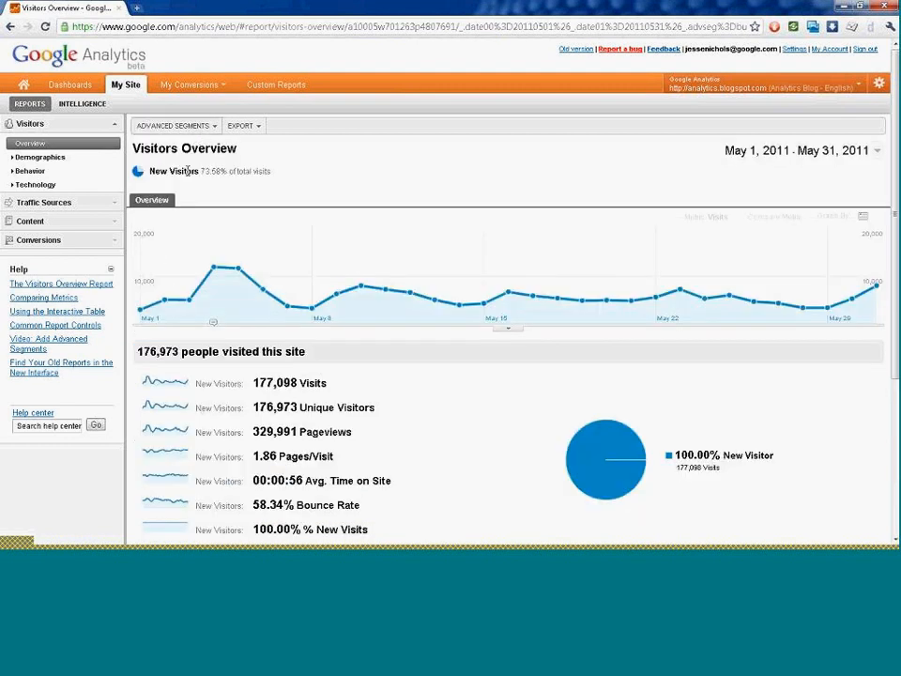
mouse_move(175, 172)
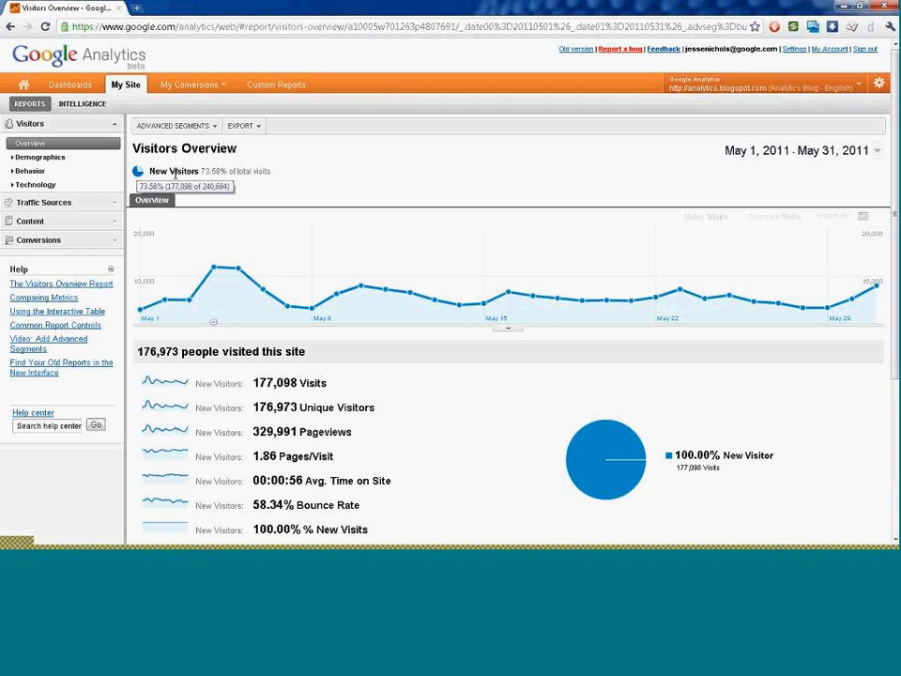
Expand the visitor Behavior and Demographics report groups and open the New vs Returning report
click(31, 172)
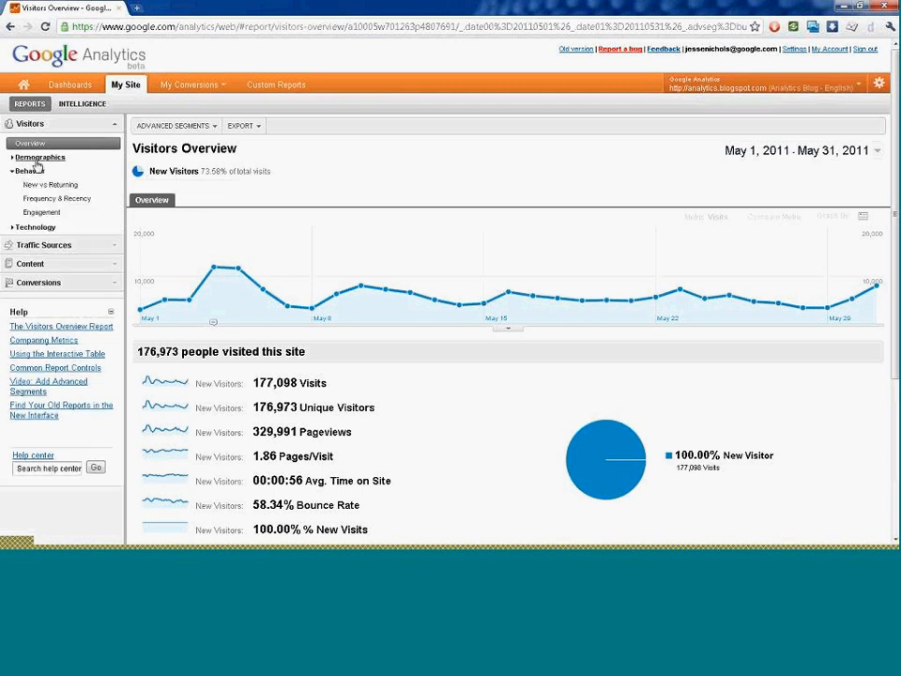
click(38, 159)
click(47, 241)
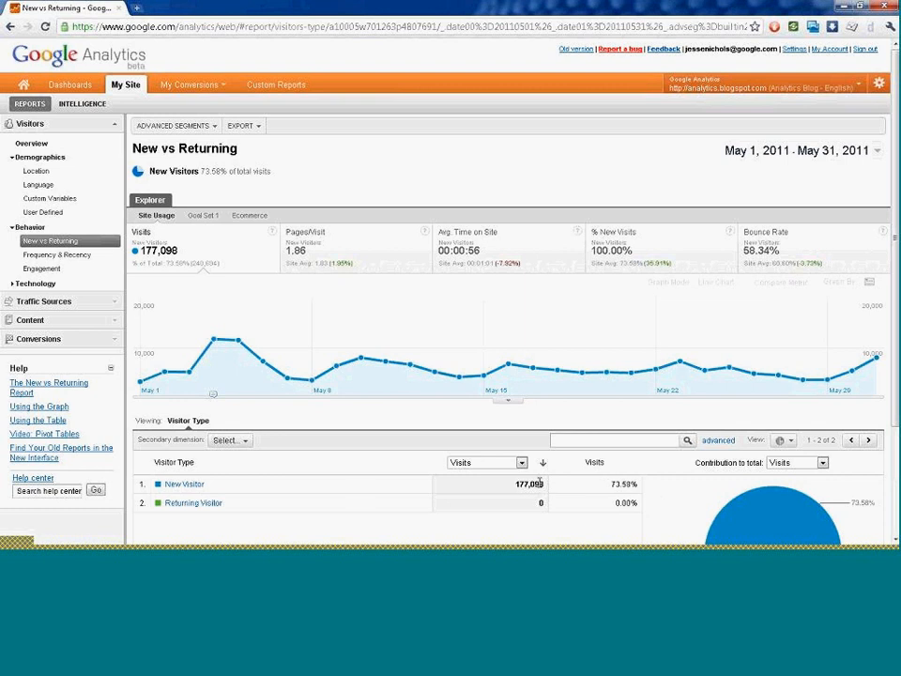
Replace the New Visitors segment with Search Traffic and apply it to the New vs Returning report
click(191, 124)
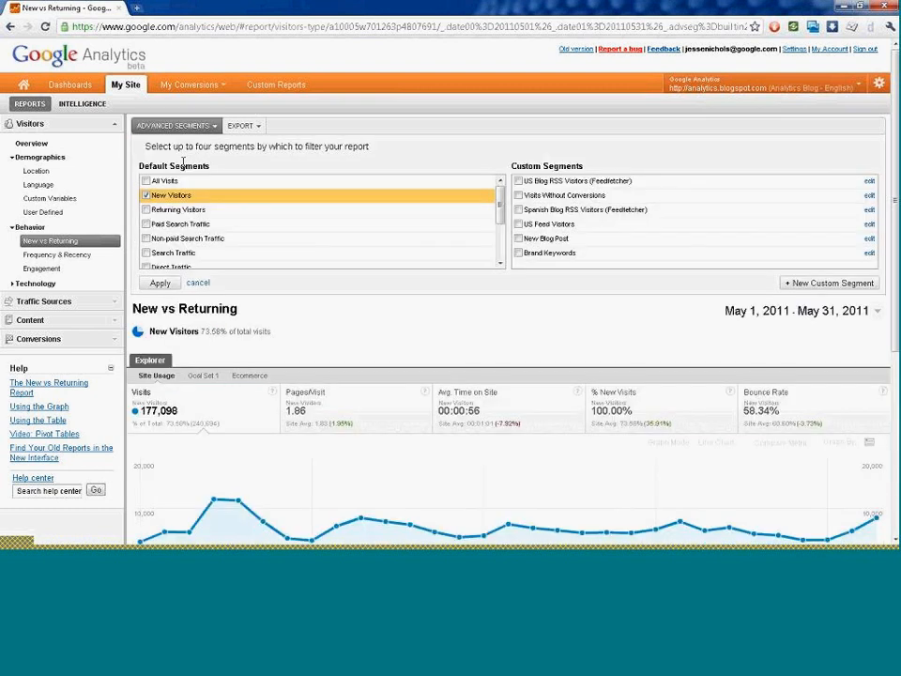
click(177, 227)
click(176, 227)
click(175, 253)
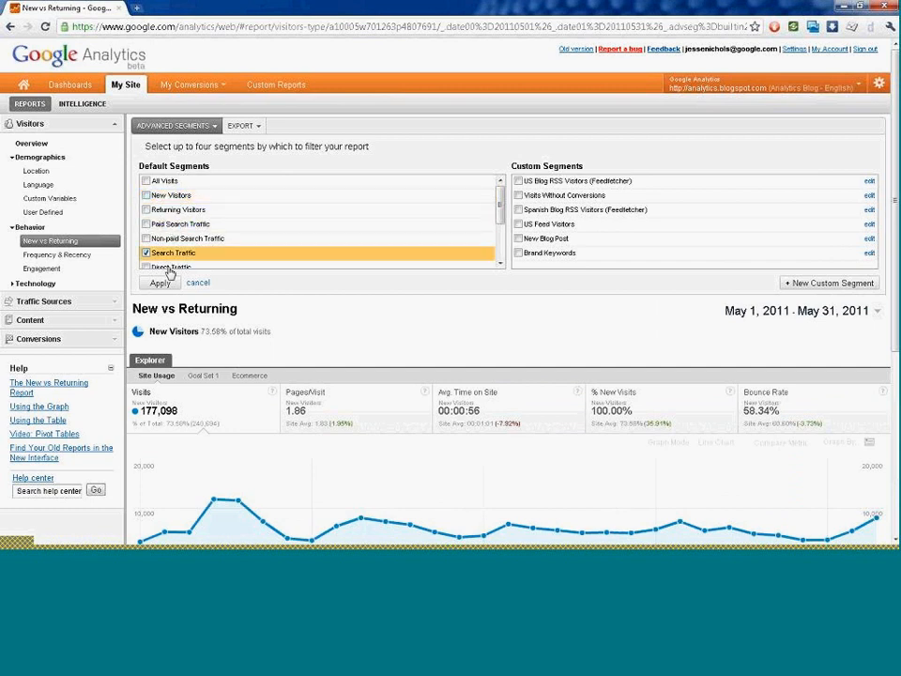
click(160, 283)
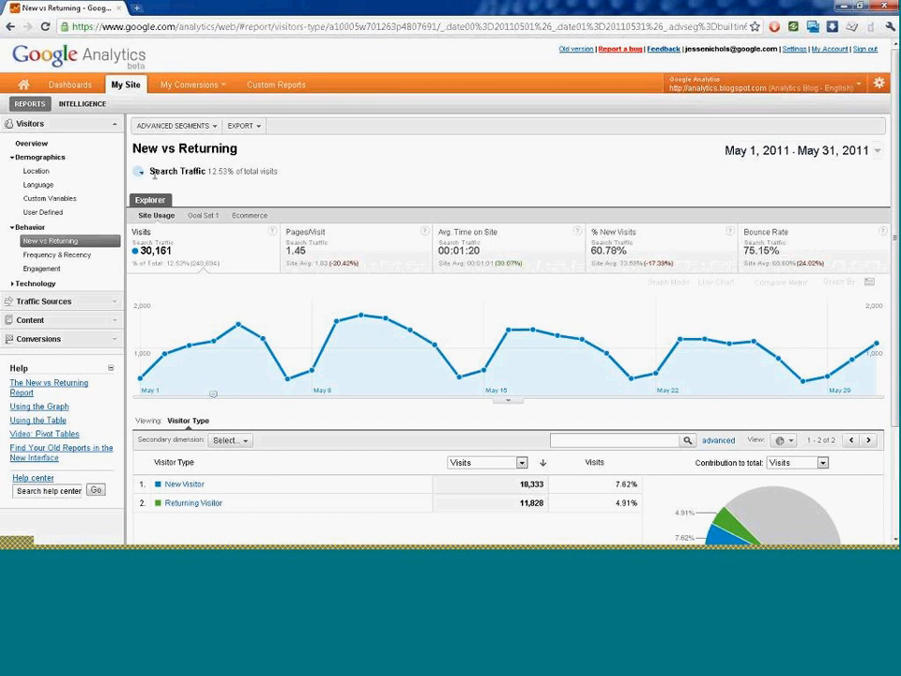
mouse_move(154, 176)
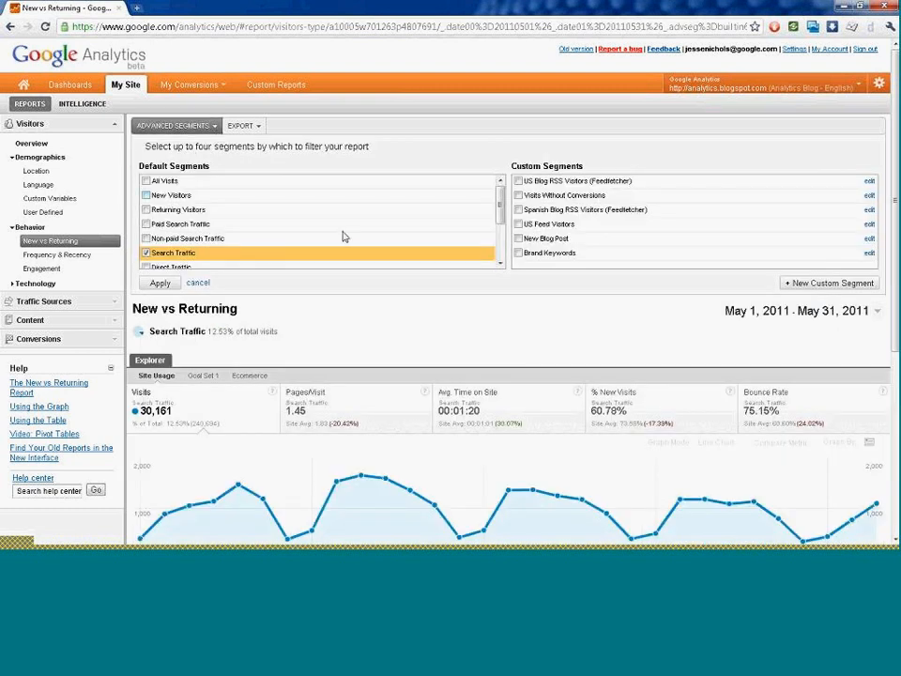
Deselect the Search Traffic segment among the default segments
drag(499, 202, 500, 226)
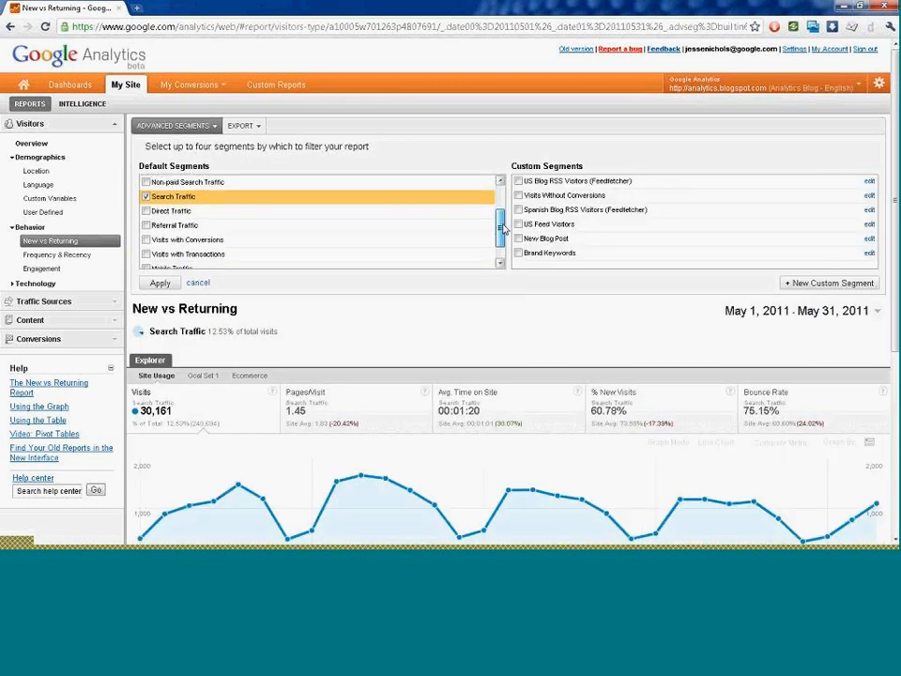
click(145, 193)
click(188, 236)
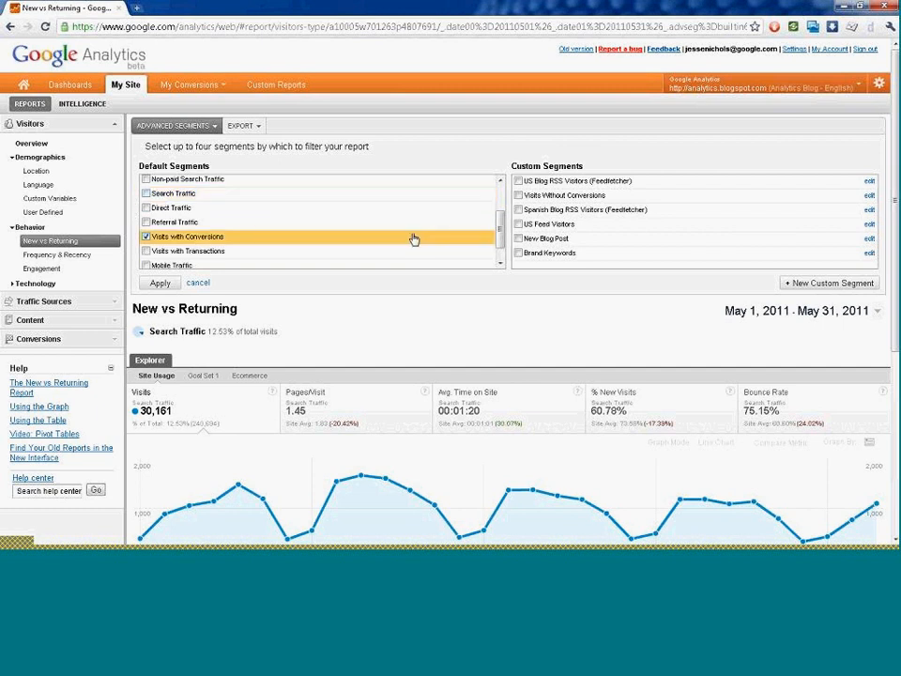
scroll(231, 191, up, 2)
click(165, 182)
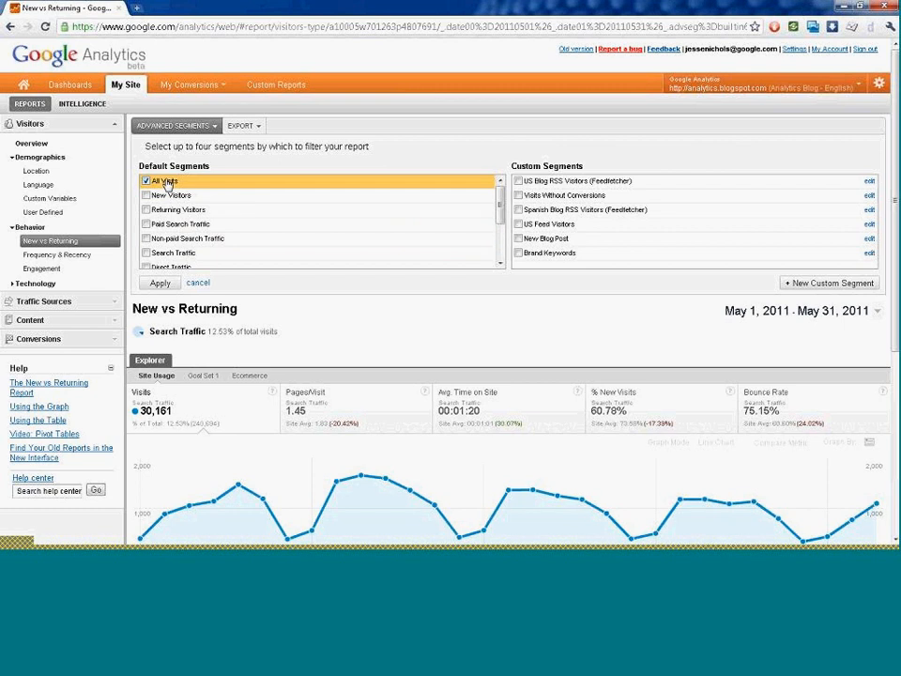
click(166, 183)
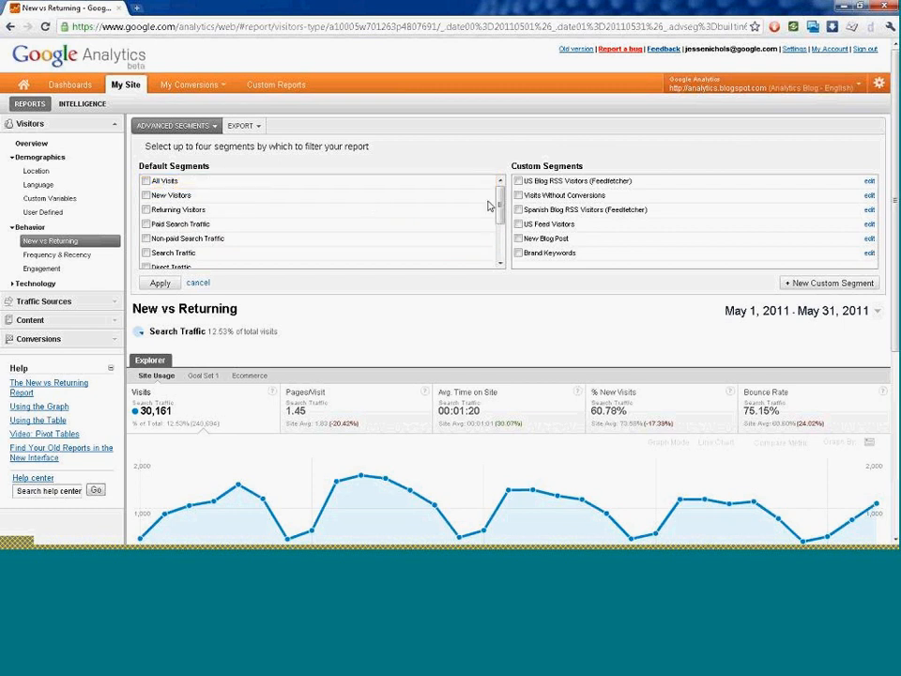
drag(500, 204, 493, 241)
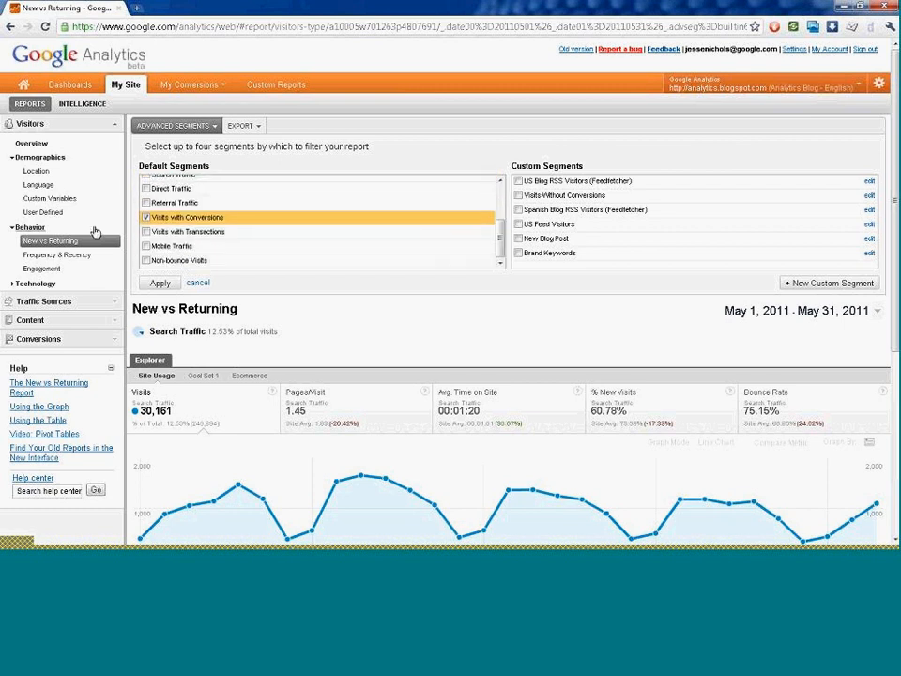
click(166, 222)
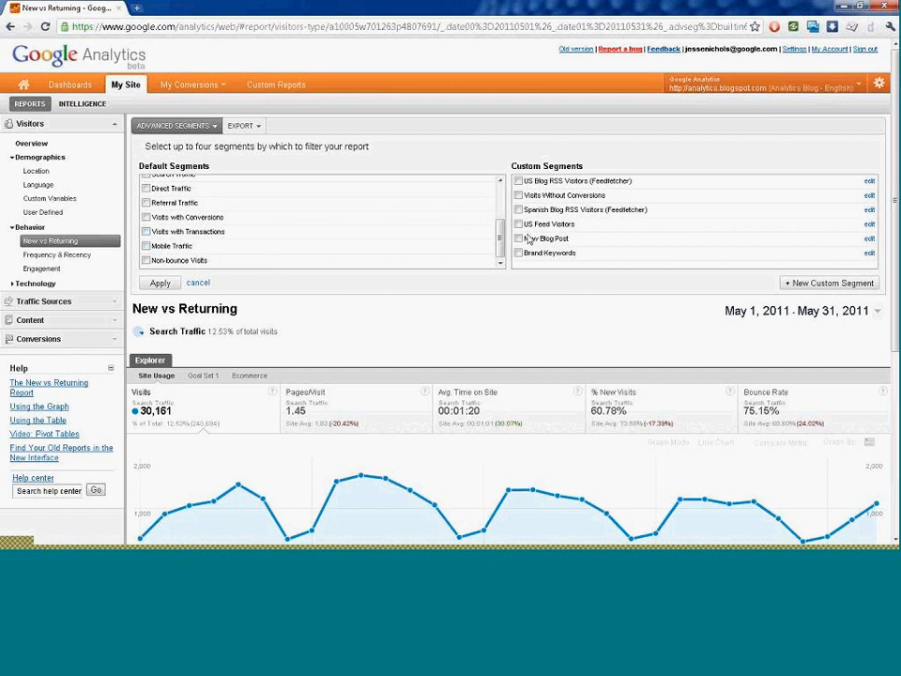
Apply the New Visitors and Returning Visitors segments together and compare their visits in the New vs Returning table
scroll(499, 234, up, 3)
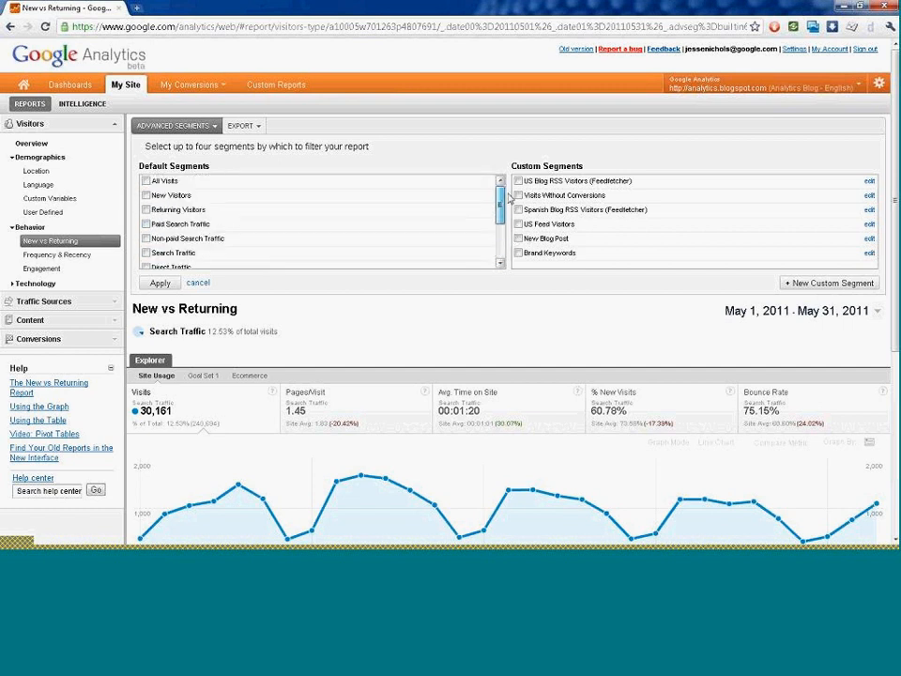
click(174, 196)
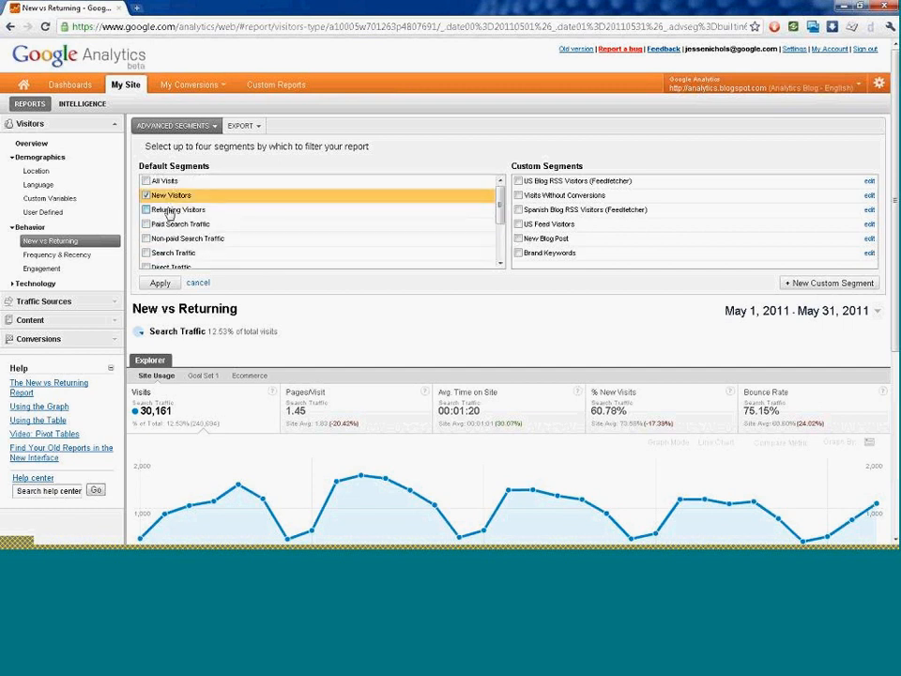
click(175, 209)
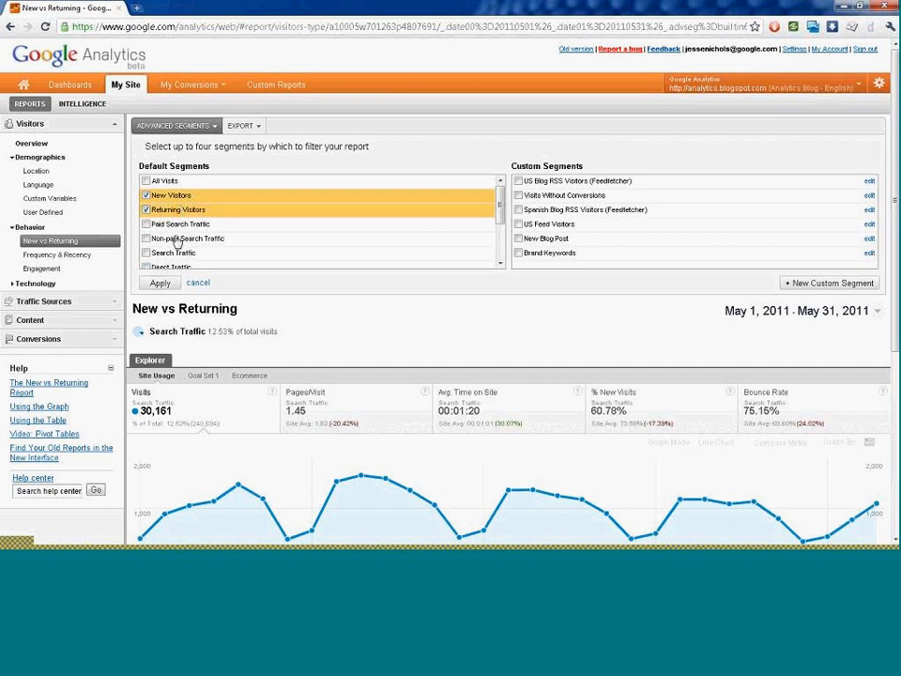
mouse_move(502, 211)
mouse_down()
mouse_move(501, 224)
mouse_move(500, 206)
mouse_up()
click(162, 283)
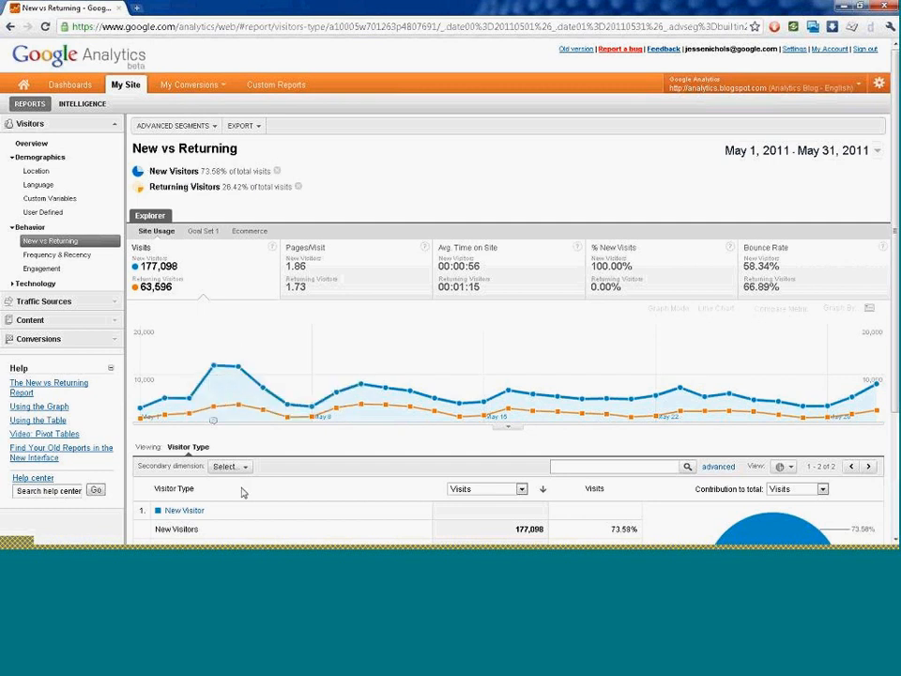
scroll(228, 499, down, 4)
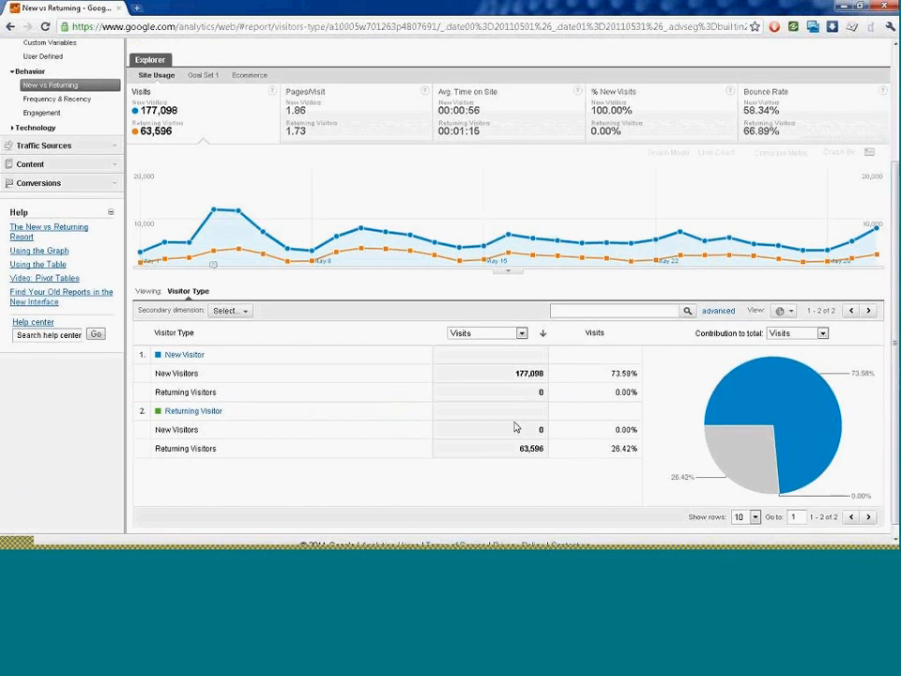
scroll(547, 462, up, 3)
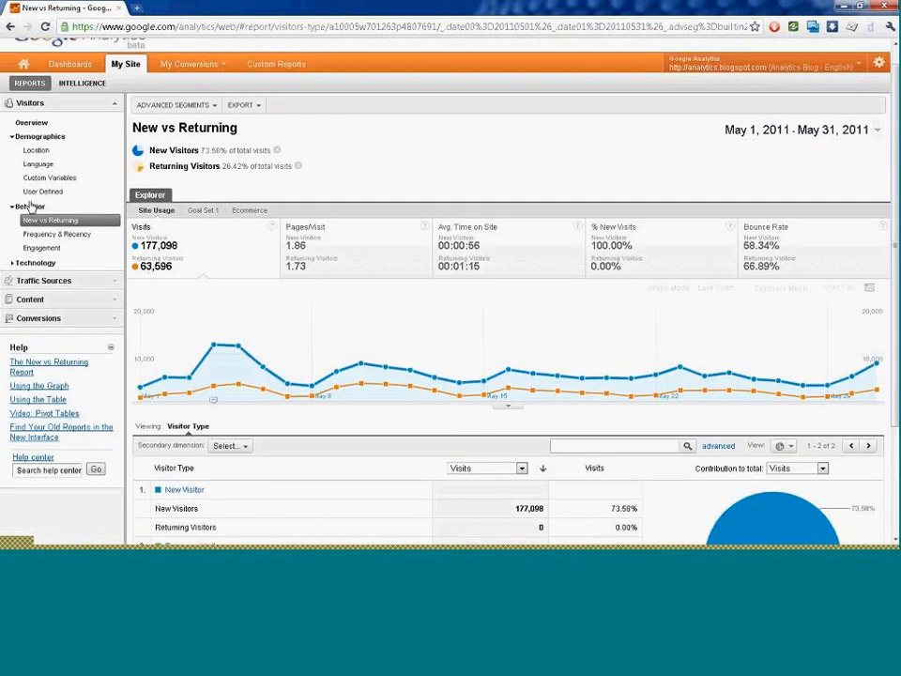
Open the Location report under Demographics and compare new and returning visitors' visits by country
click(30, 206)
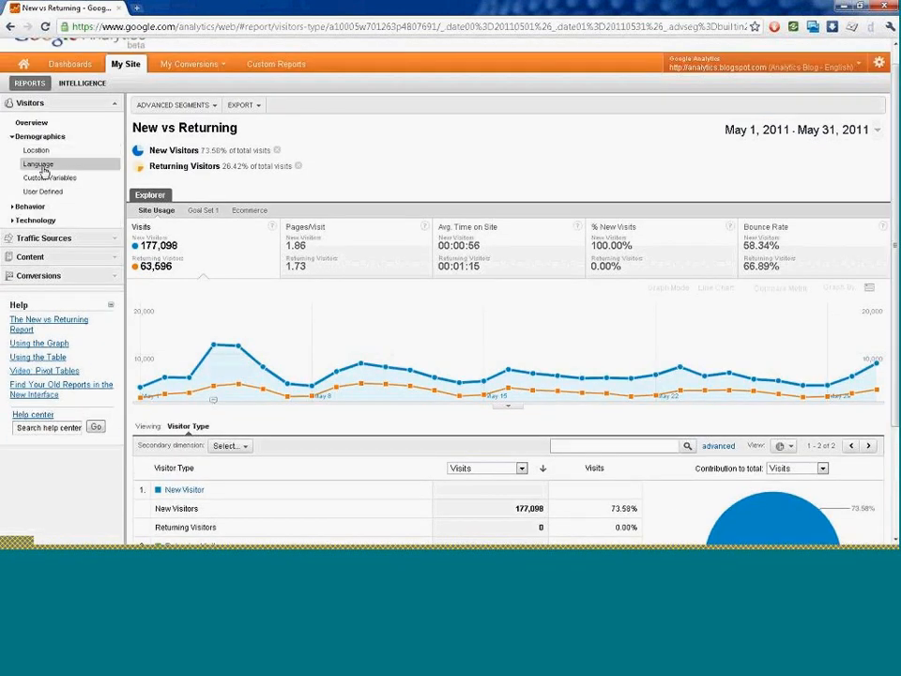
click(28, 151)
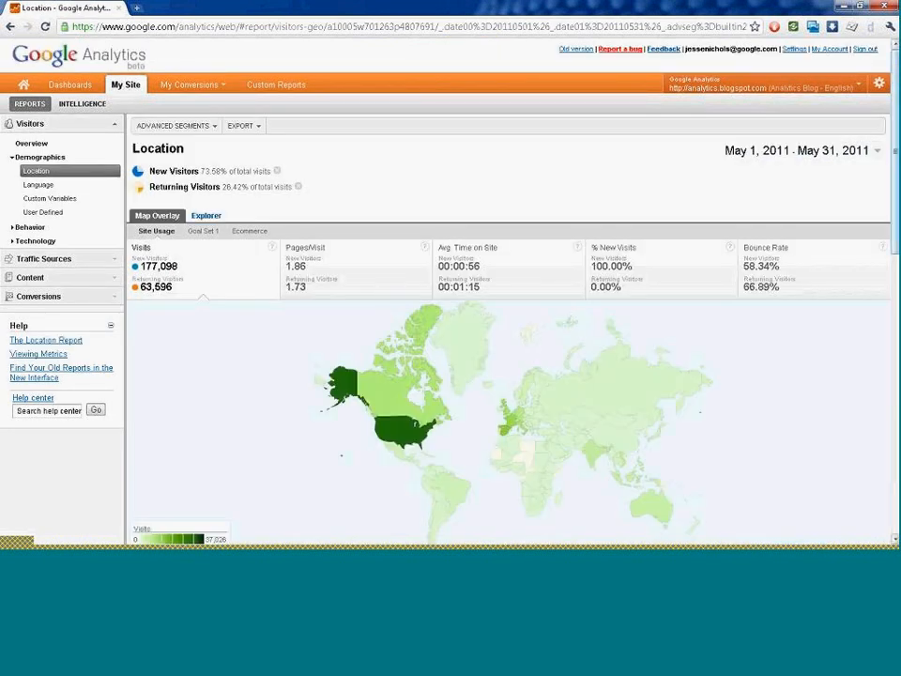
scroll(522, 271, down, 5)
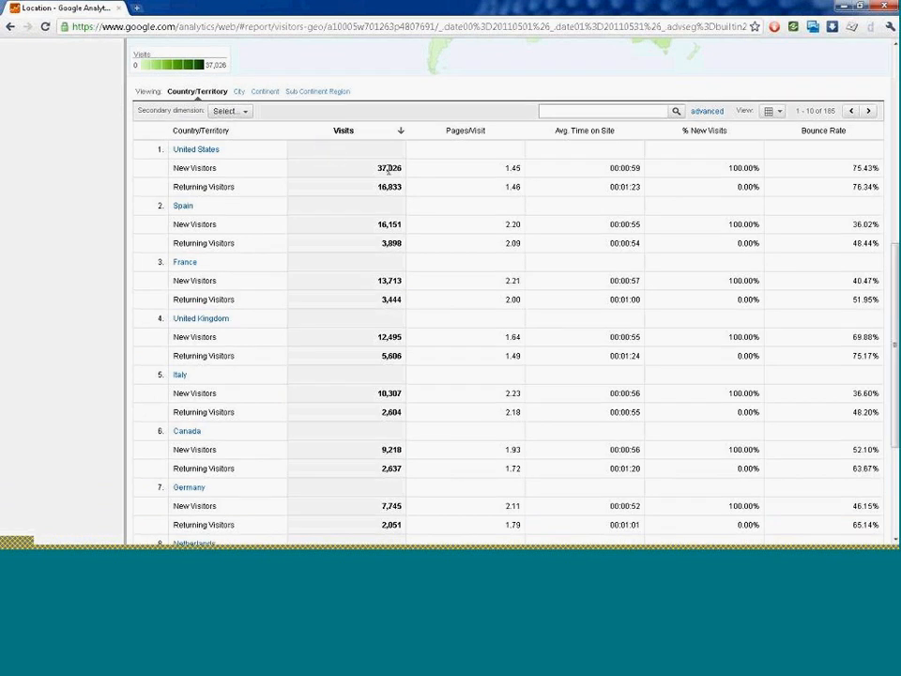
scroll(436, 188, up, 5)
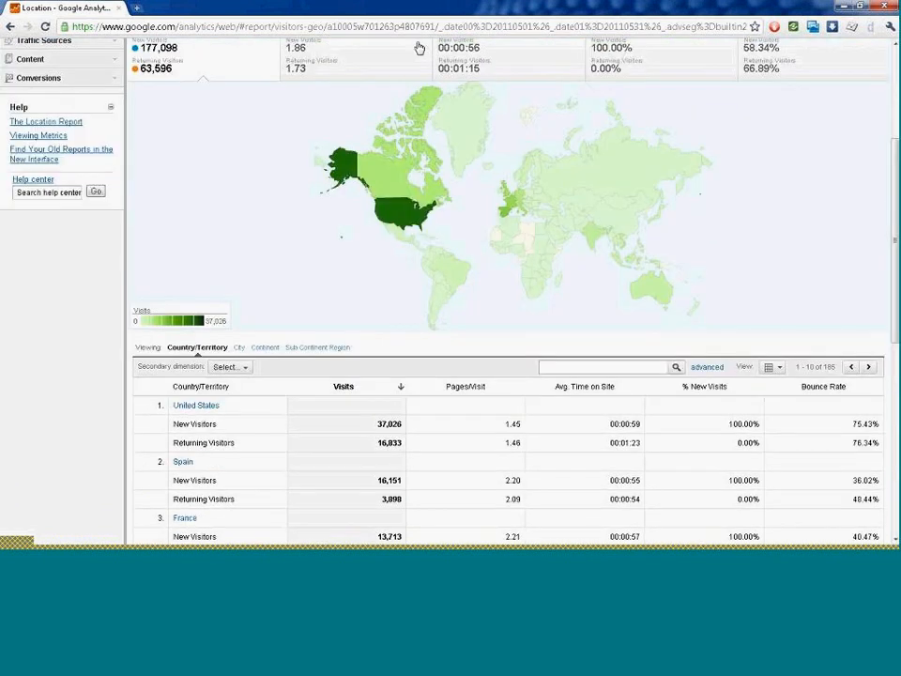
scroll(436, 188, up, 2)
Show the Goal Set 1 metrics in the Location report and compare both segments' goal conversion rates across countries
click(200, 116)
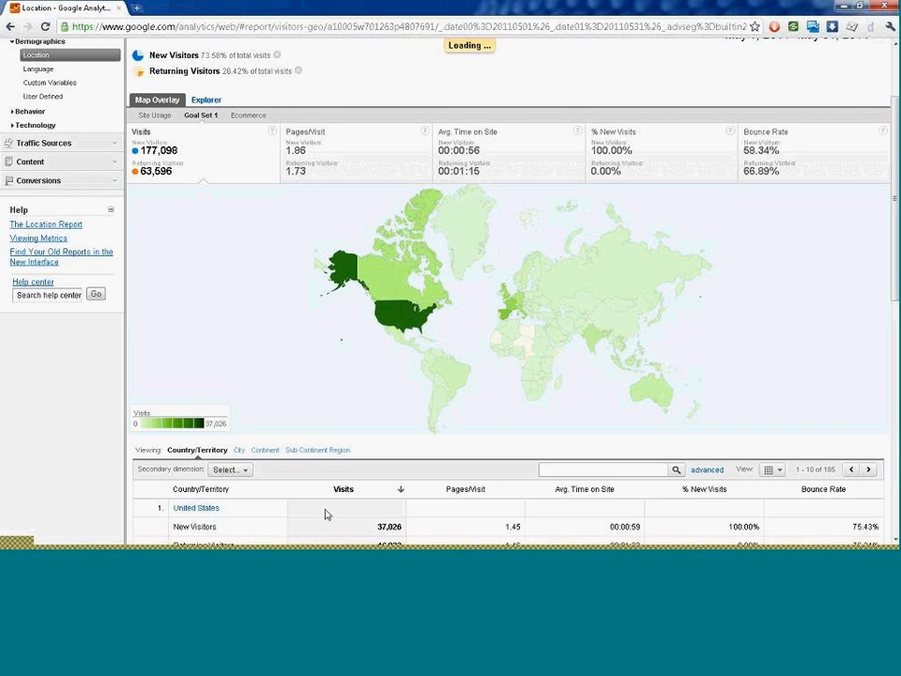
scroll(560, 350, down, 3)
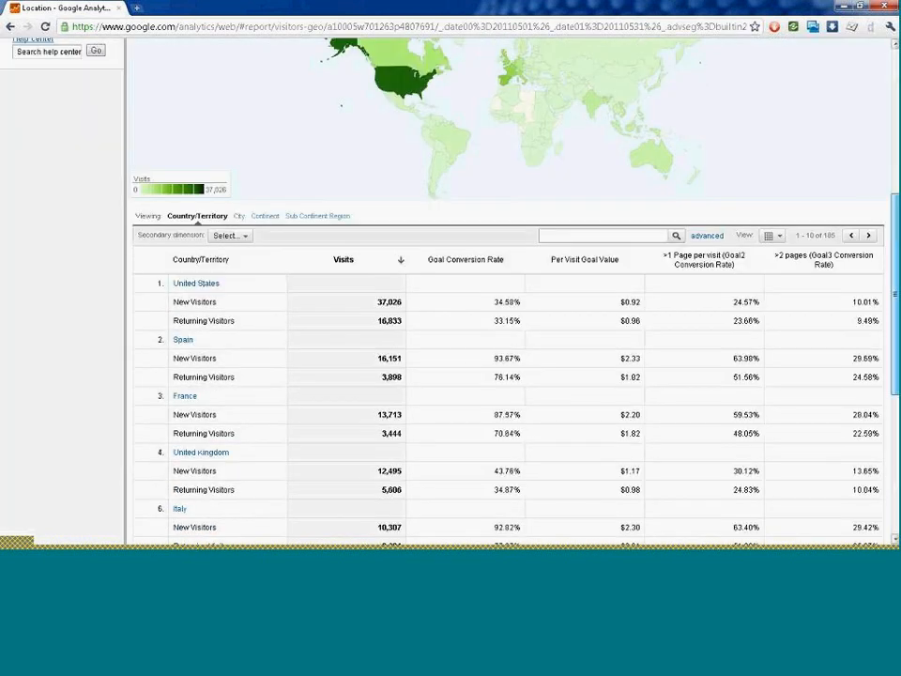
drag(895, 294, 895, 283)
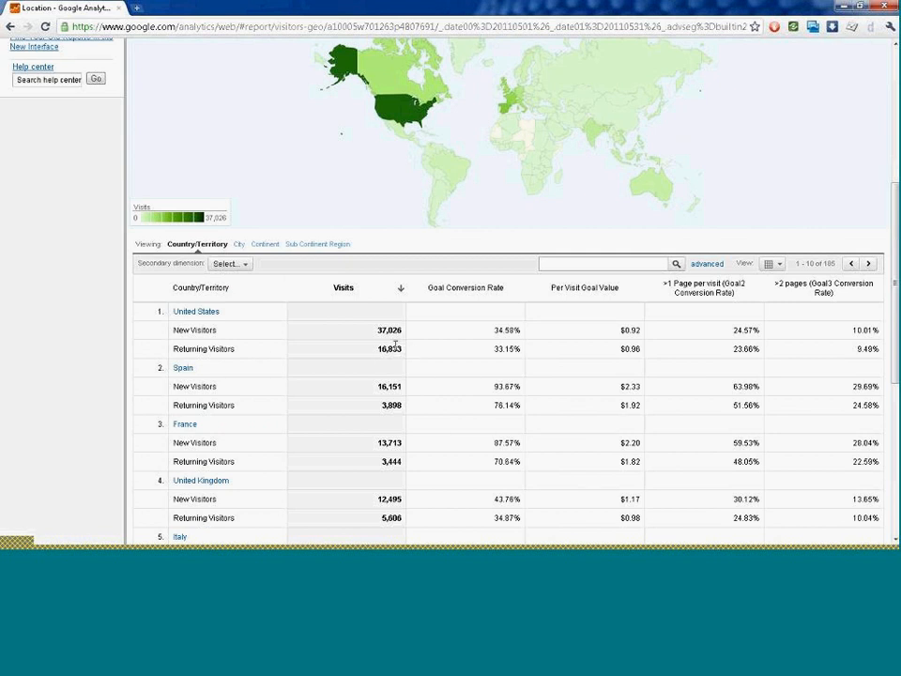
drag(895, 349, 895, 429)
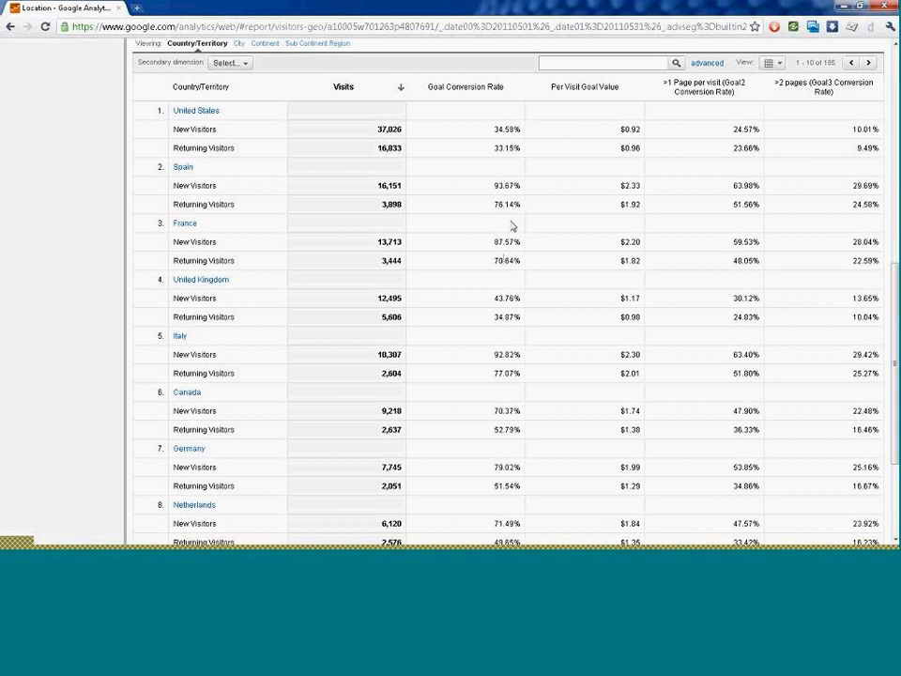
drag(528, 373, 538, 355)
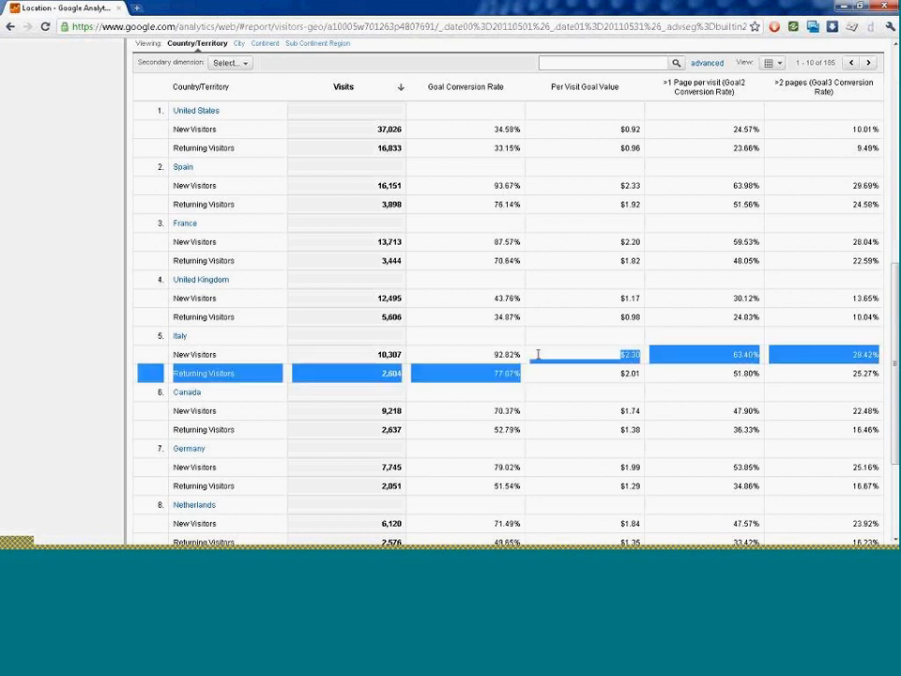
click(522, 367)
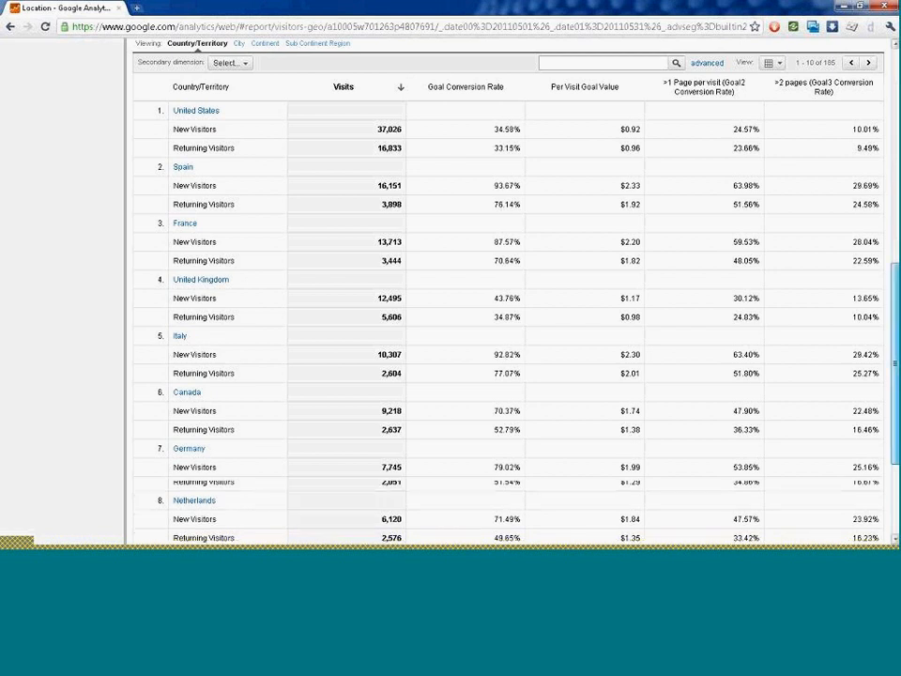
scroll(507, 282, down, 3)
scroll(507, 282, up, 6)
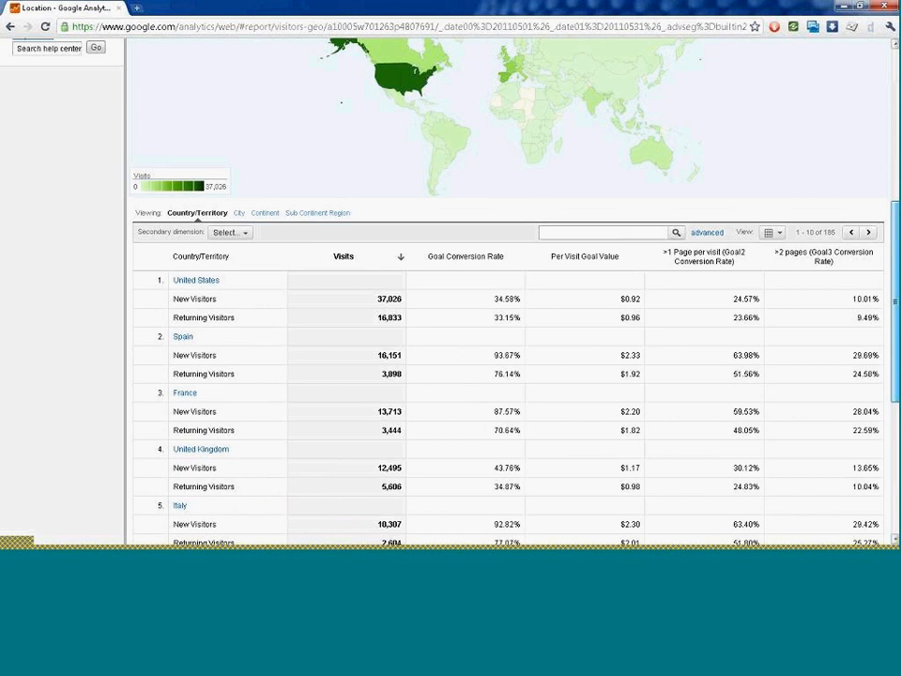
Open the All Traffic report under the Incoming Sources of Traffic Sources
scroll(507, 281, up, 6)
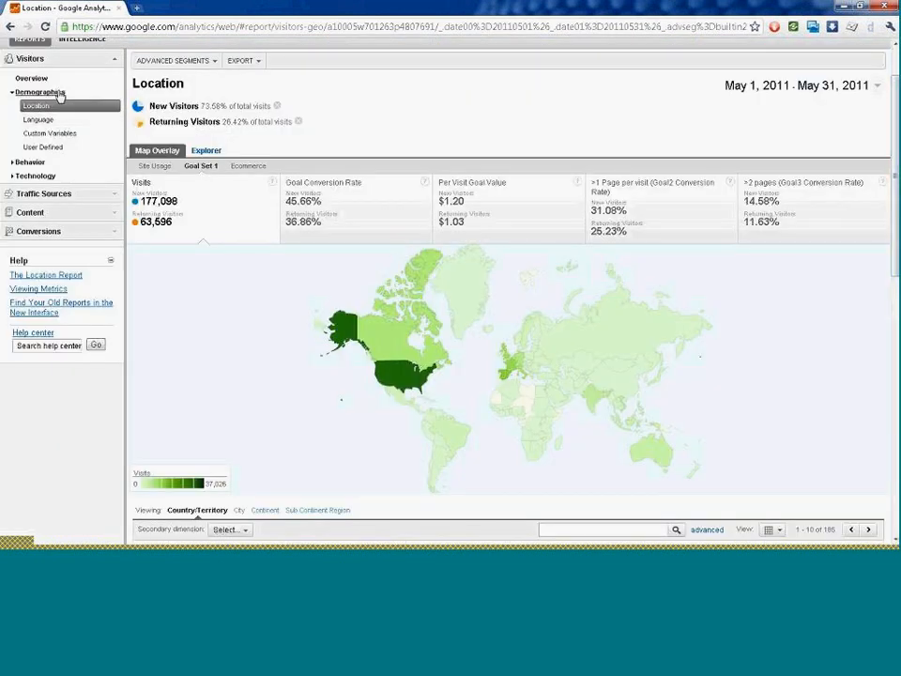
click(58, 94)
click(40, 137)
click(39, 186)
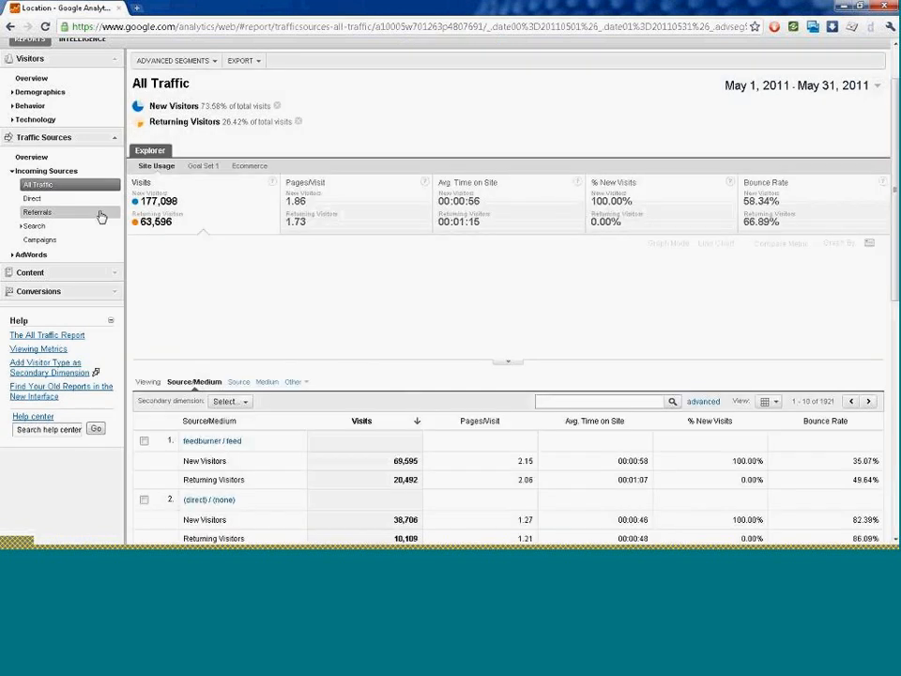
Replace the New Visitors and Returning Visitors segments with Visits with Conversions and review the source/medium table
click(207, 61)
click(162, 133)
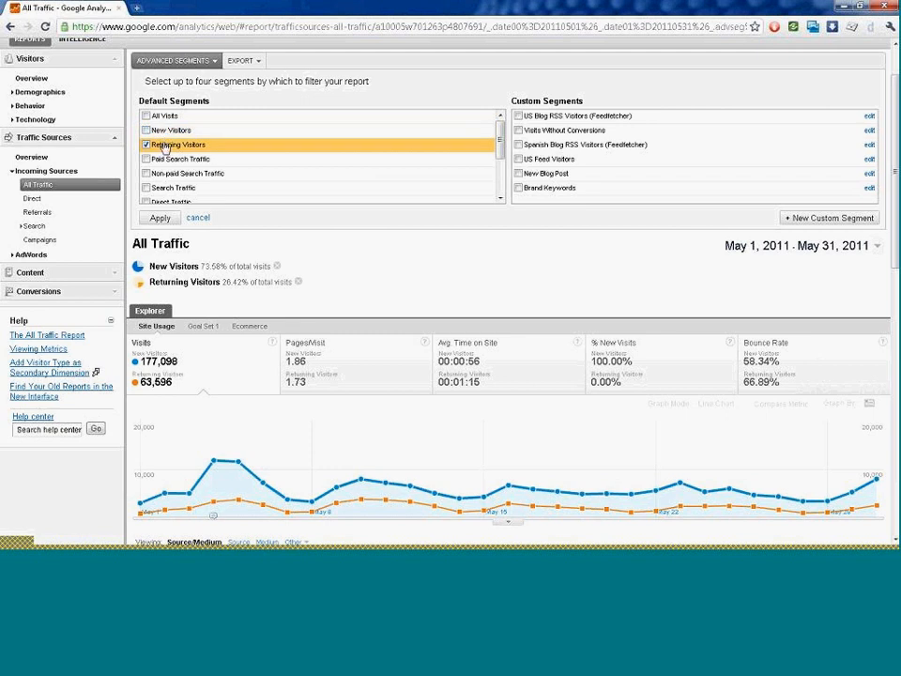
click(158, 145)
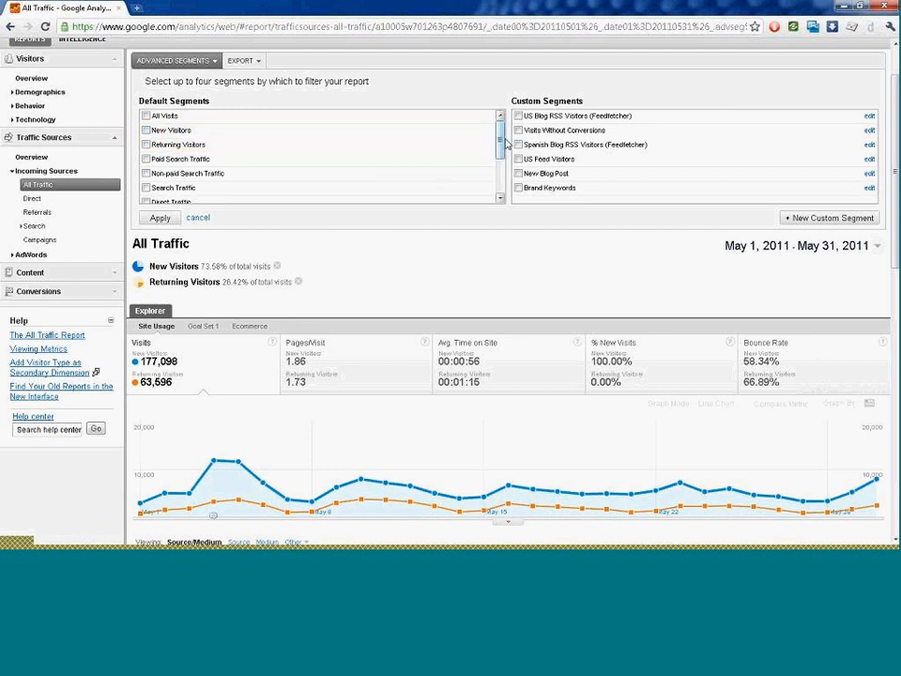
scroll(505, 153, down, 1)
drag(504, 153, 499, 179)
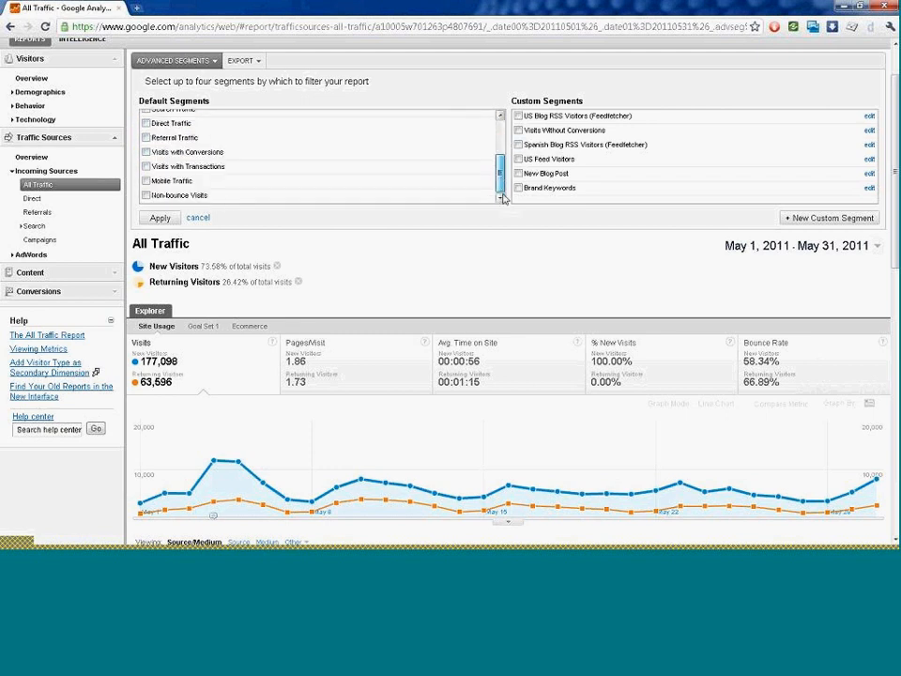
click(177, 152)
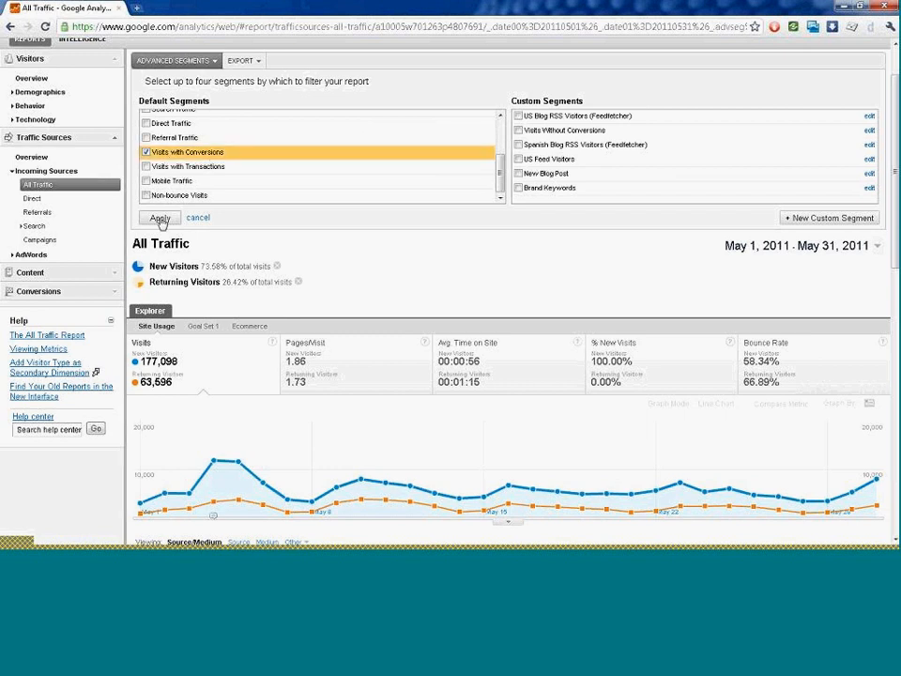
click(160, 218)
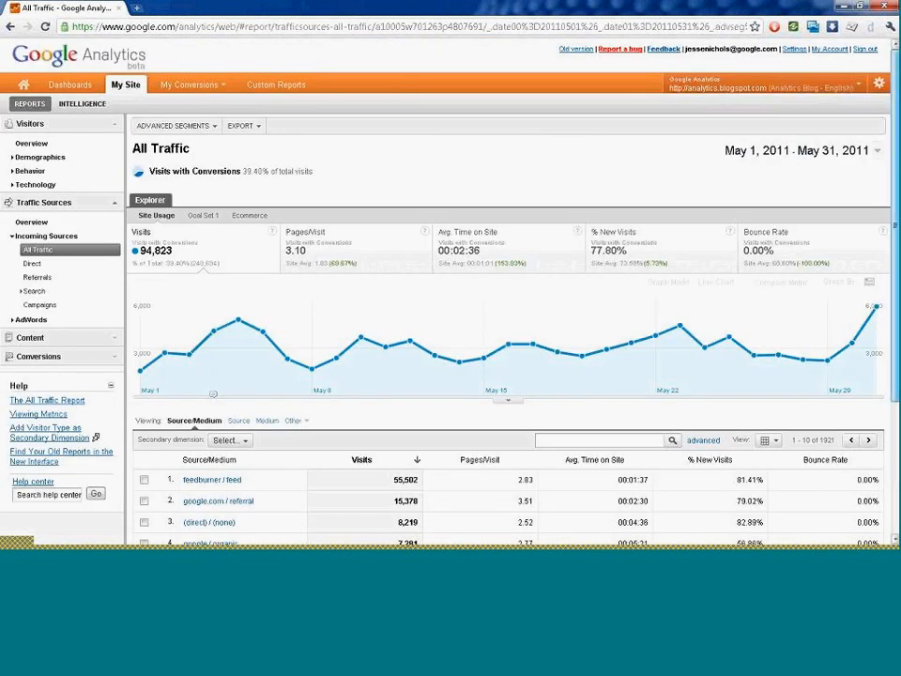
scroll(278, 321, down, 3)
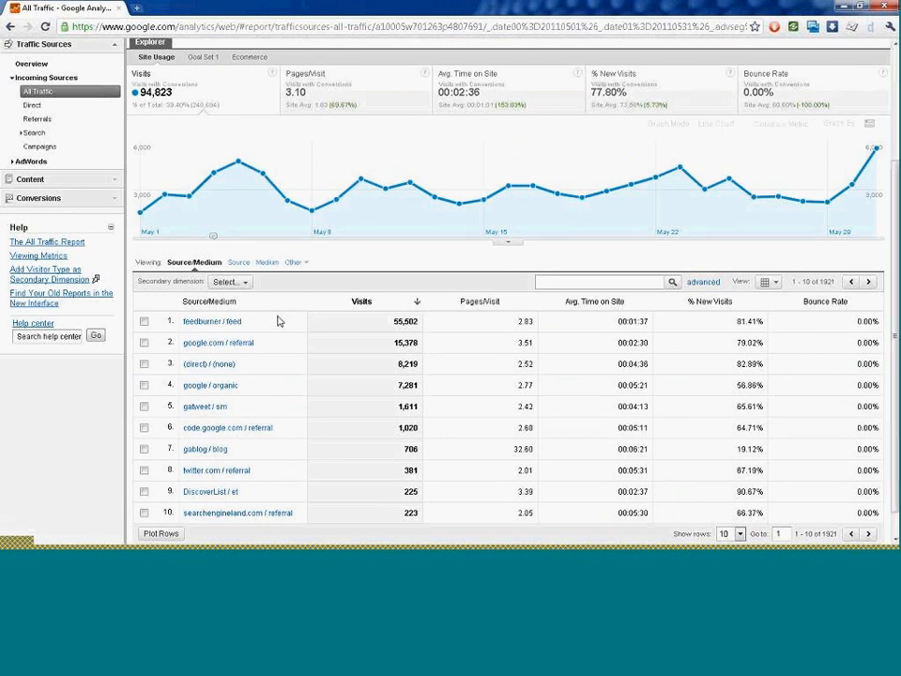
Open the Landing Pages report under Site Content and review the entrances of visits with conversions by landing page
click(36, 179)
click(40, 254)
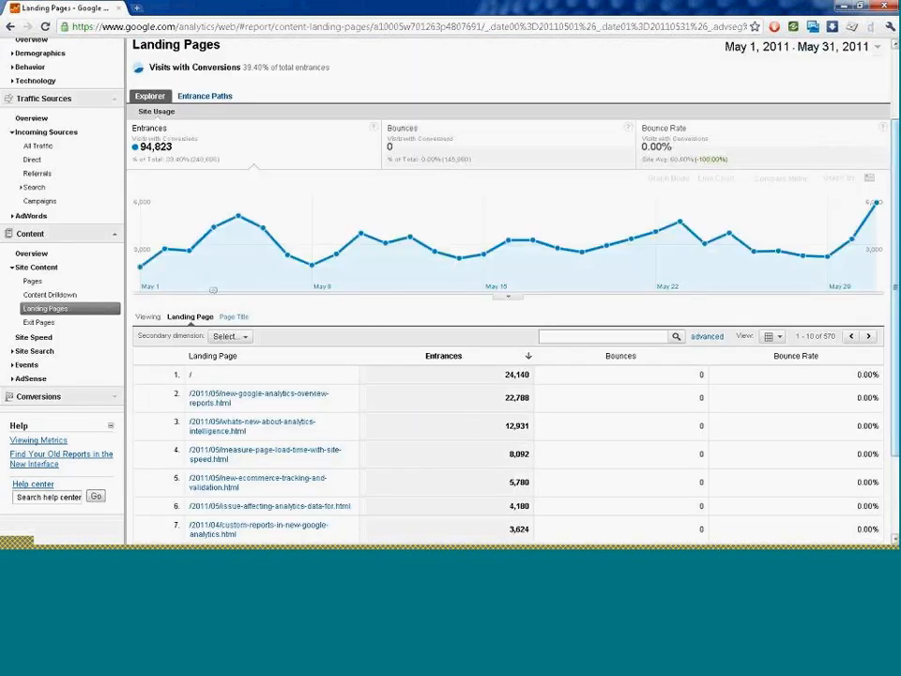
scroll(507, 328, down, 2)
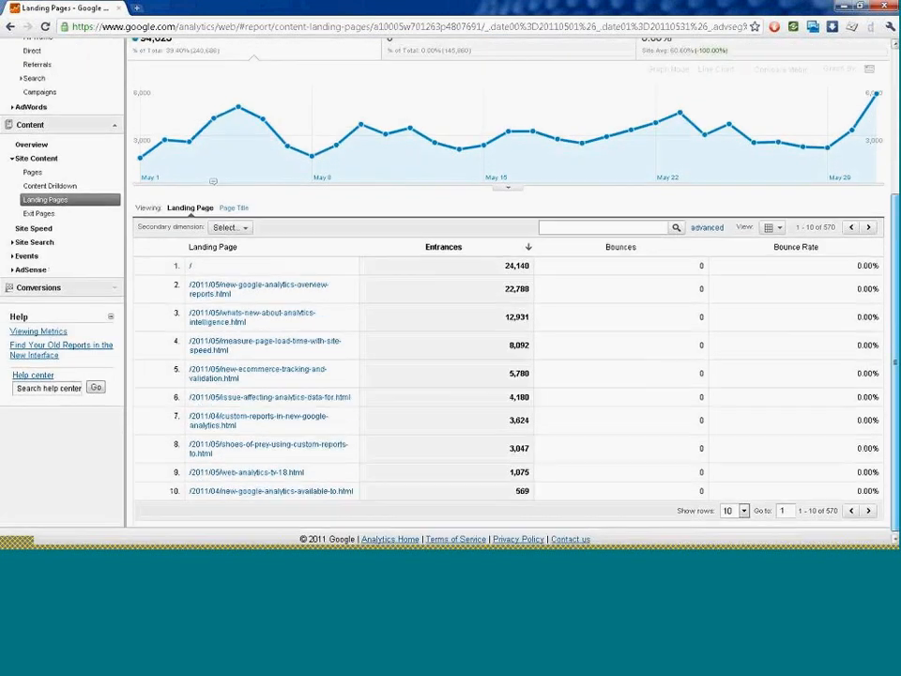
scroll(332, 201, up, 3)
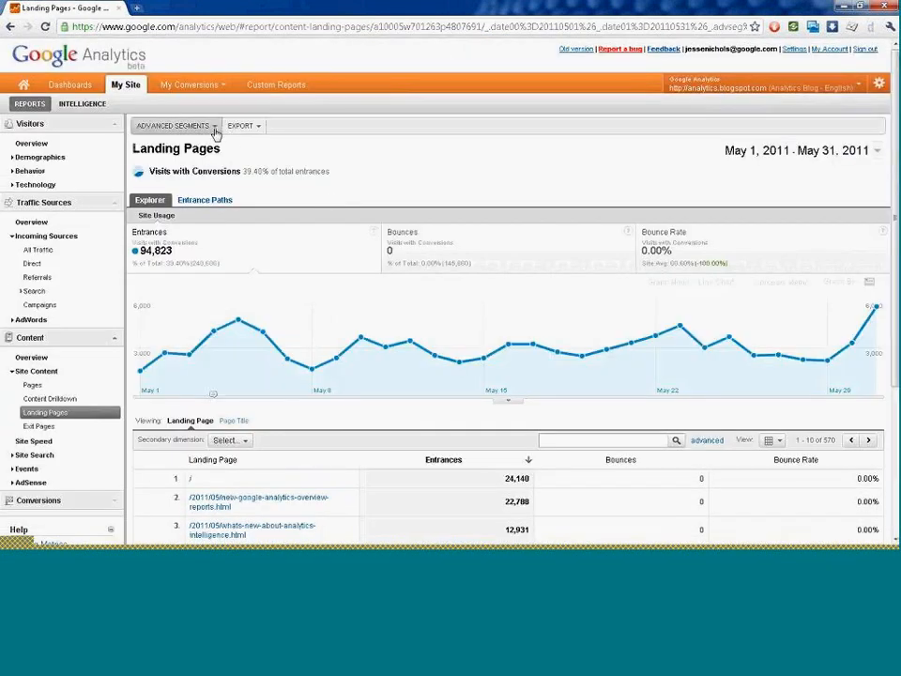
Add the All Visits segment alongside Visits with Conversions and compare their entrances and bounce rates across the landing pages
click(176, 126)
click(165, 181)
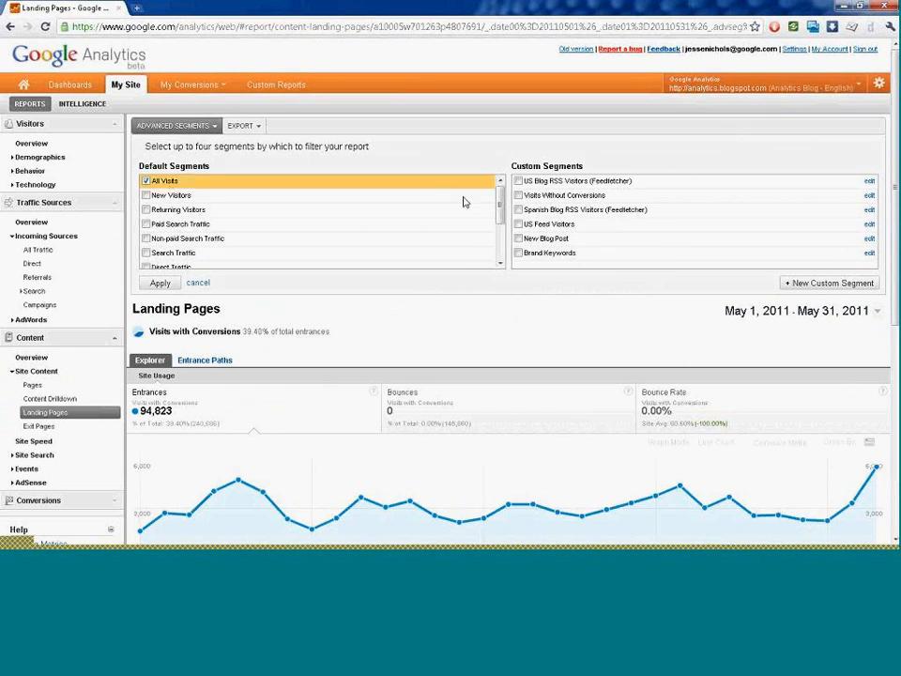
drag(499, 208, 494, 267)
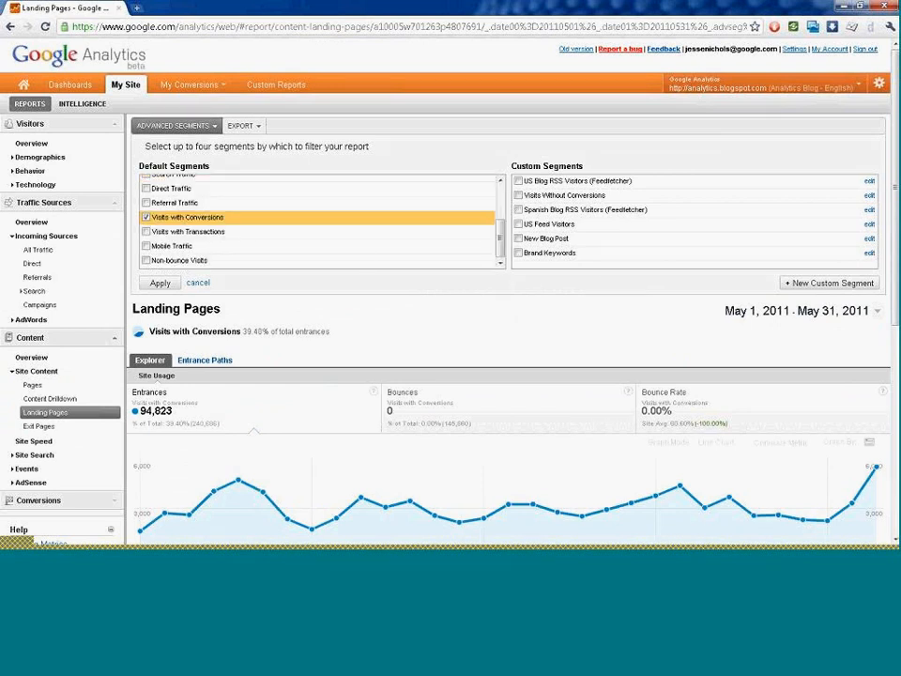
click(159, 286)
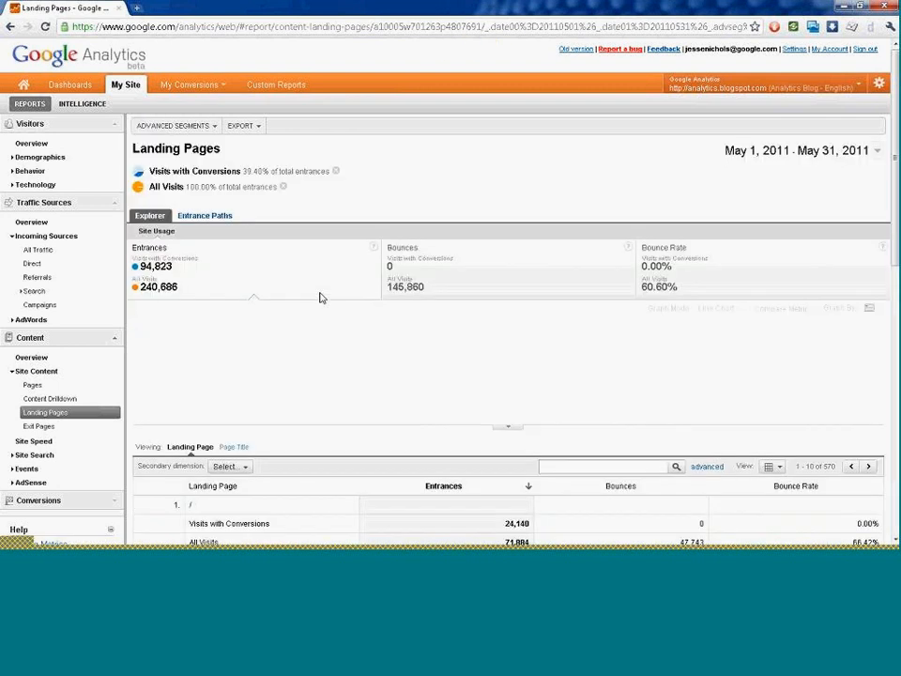
scroll(623, 143, down, 5)
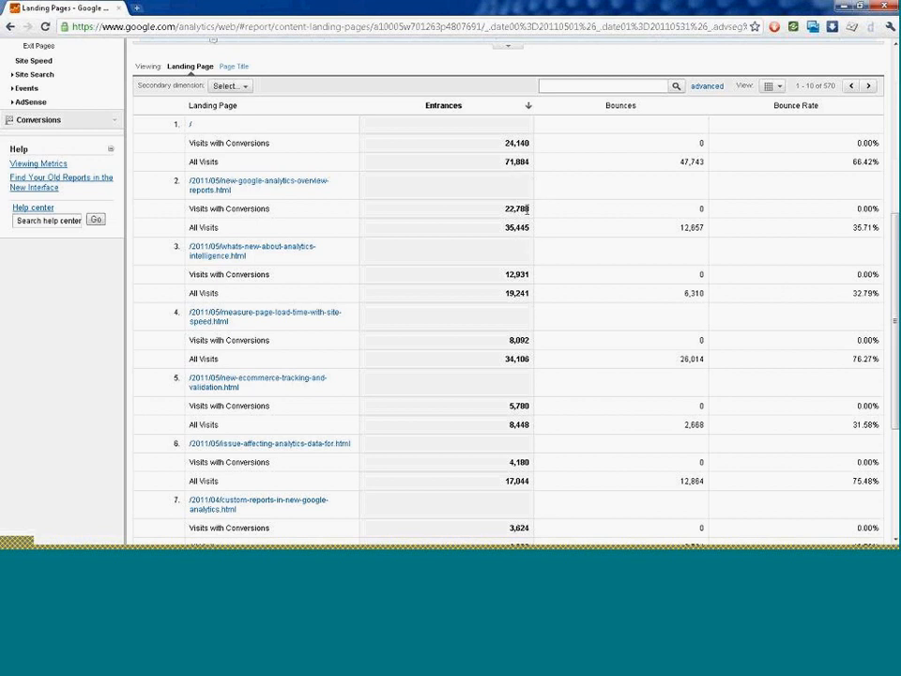
scroll(527, 210, down, 1)
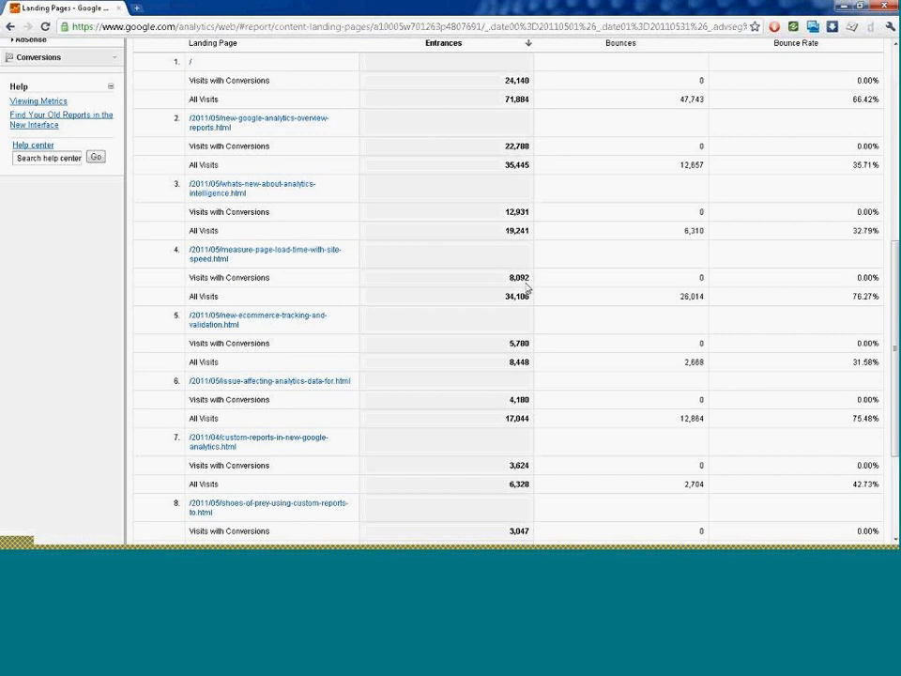
scroll(526, 291, down, 3)
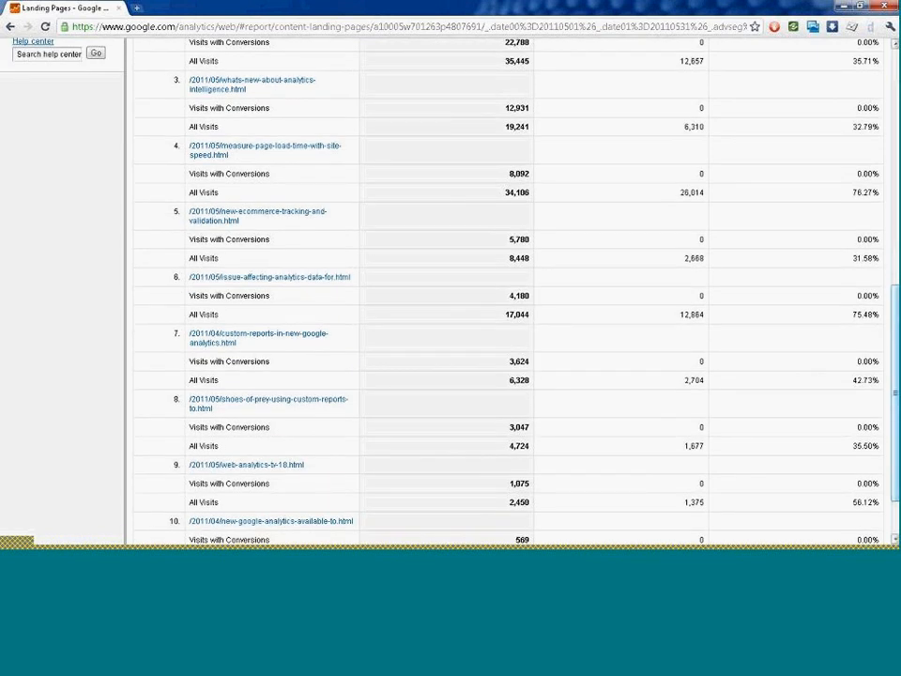
scroll(506, 291, down, 1)
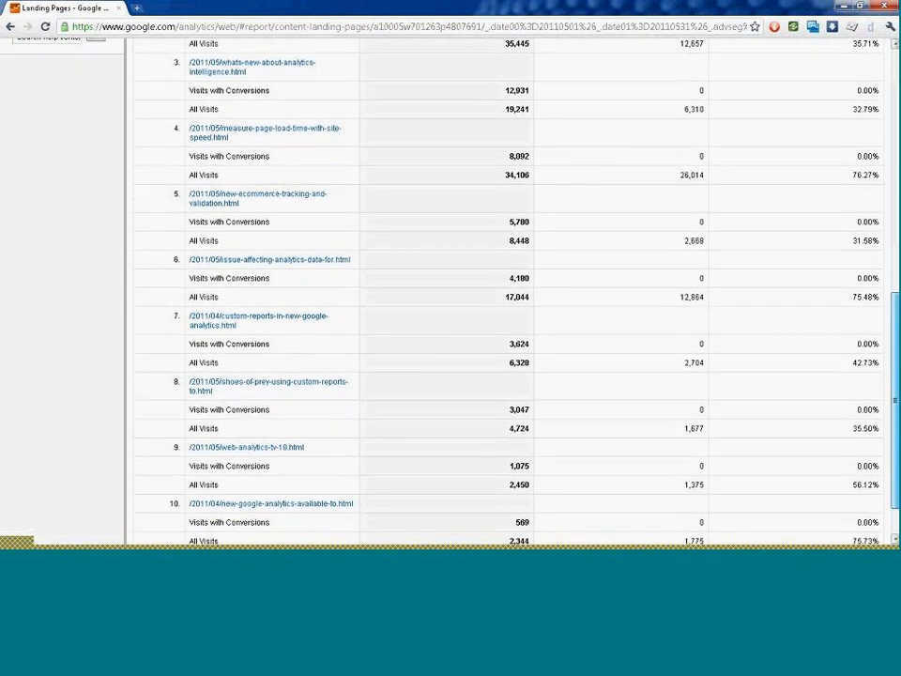
drag(895, 400, 895, 401)
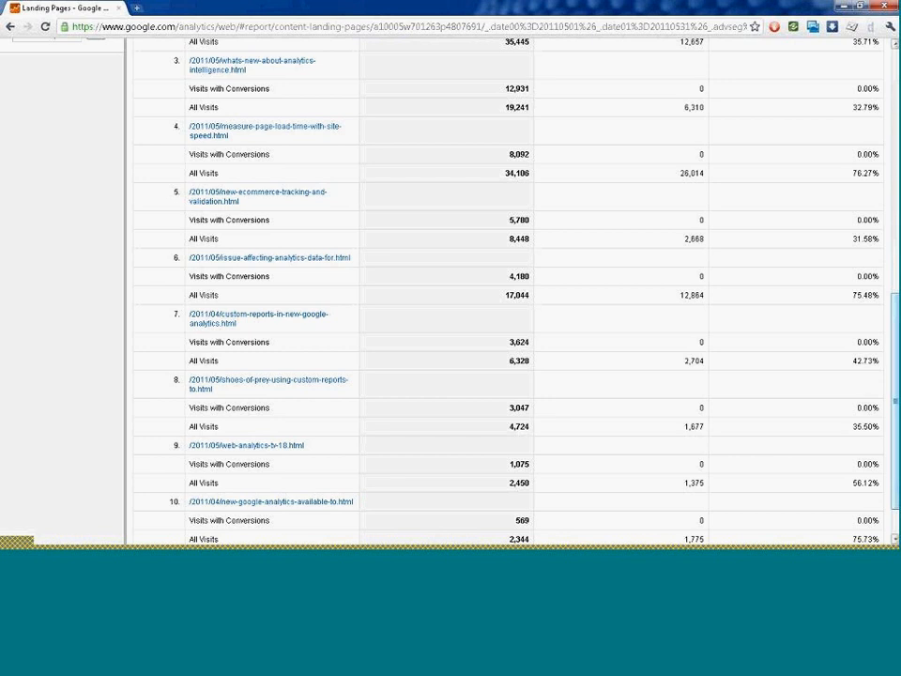
Remove the Visits with Conversions segment so the Landing Pages report covers all visits again
scroll(865, 236, up, 10)
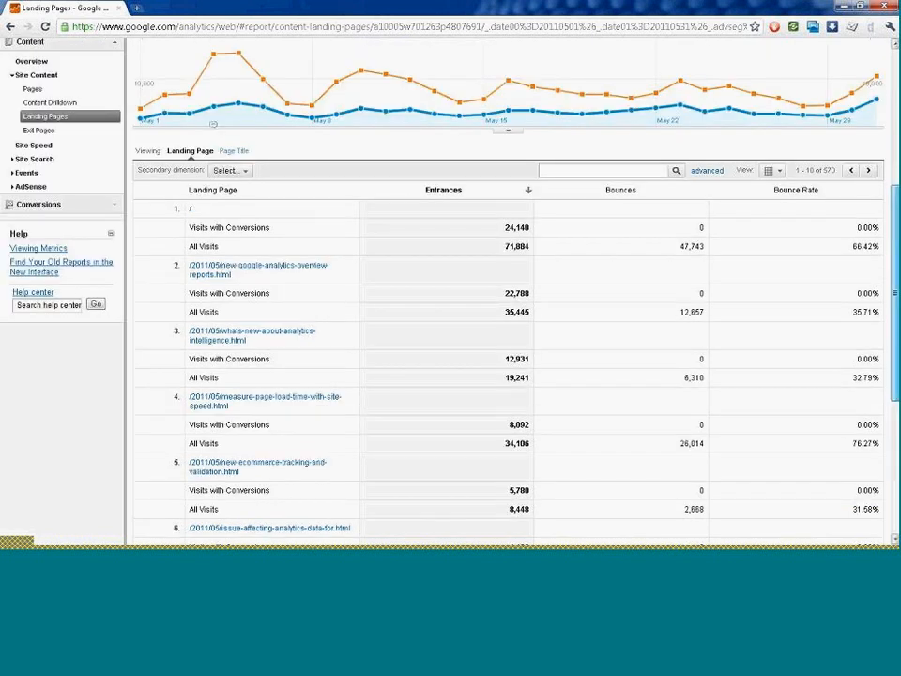
scroll(177, 132, up, 3)
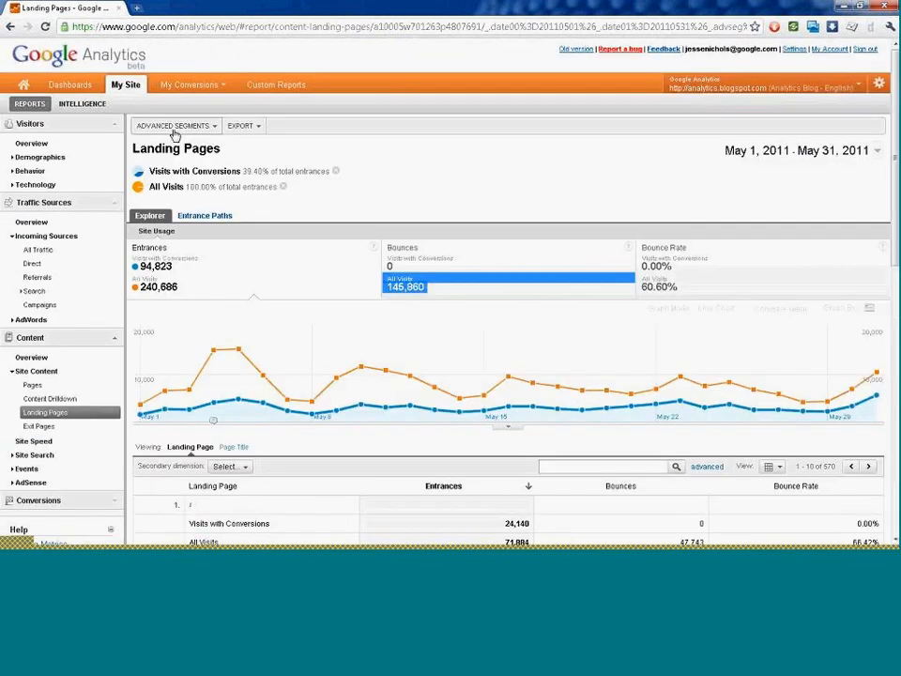
click(174, 126)
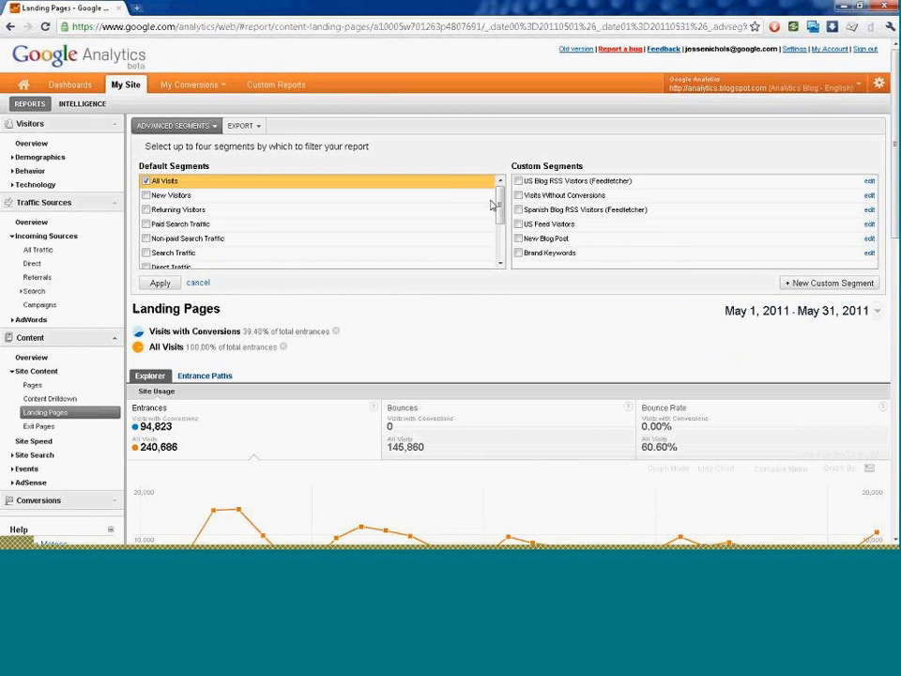
scroll(497, 181, down, 2)
click(215, 218)
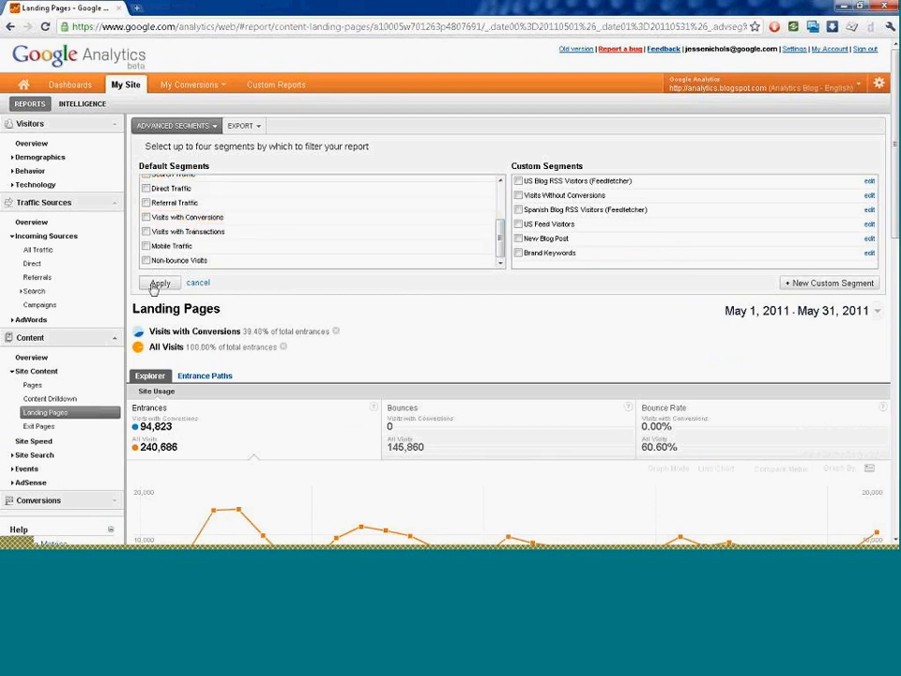
click(158, 283)
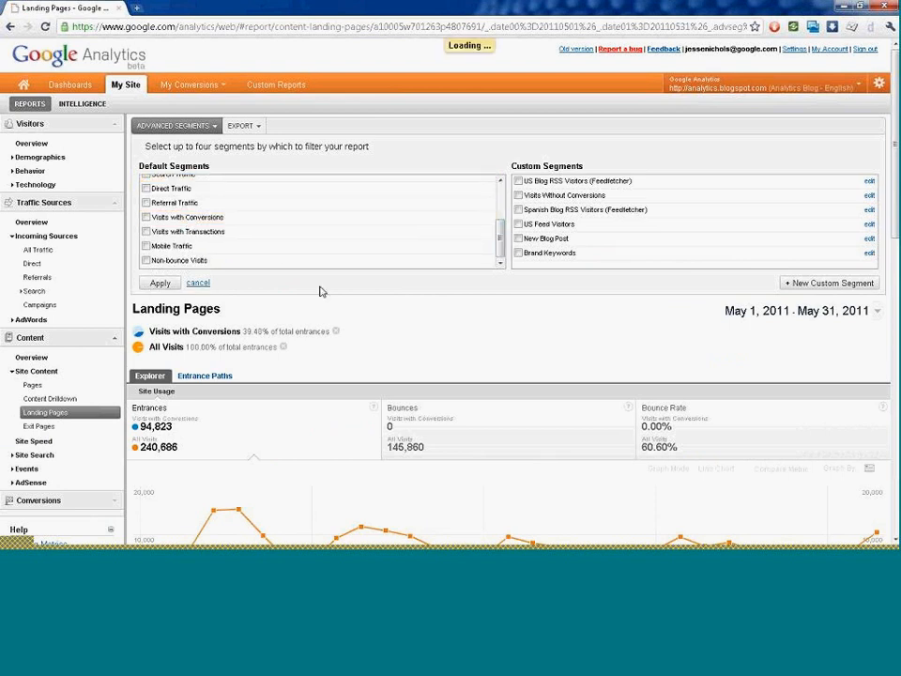
click(502, 201)
click(158, 283)
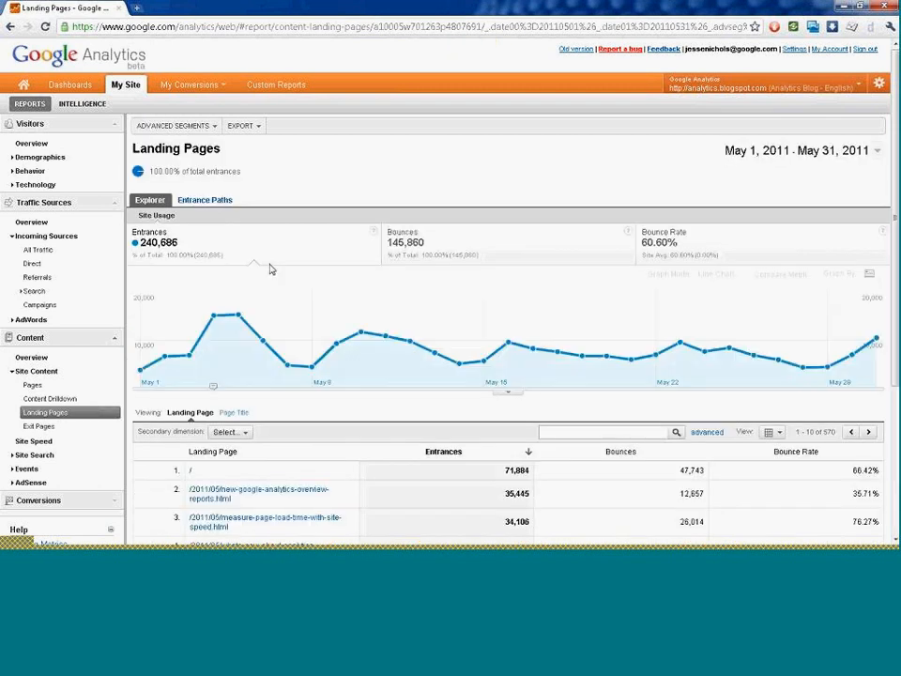
Open the Visits Without Conversions custom segment for editing and examine its Total Goal Completions condition
click(173, 125)
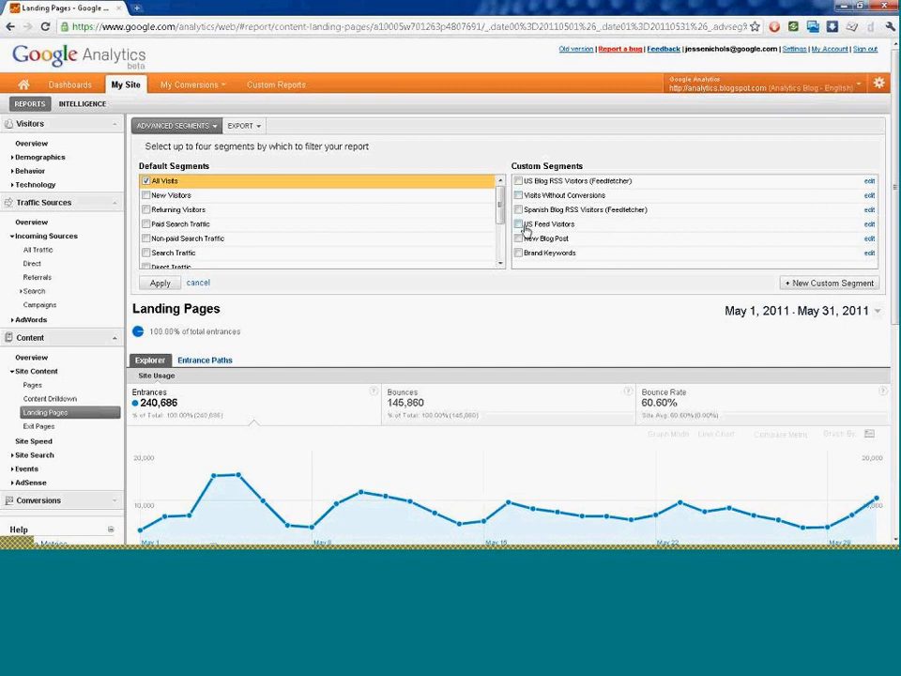
drag(502, 221, 499, 256)
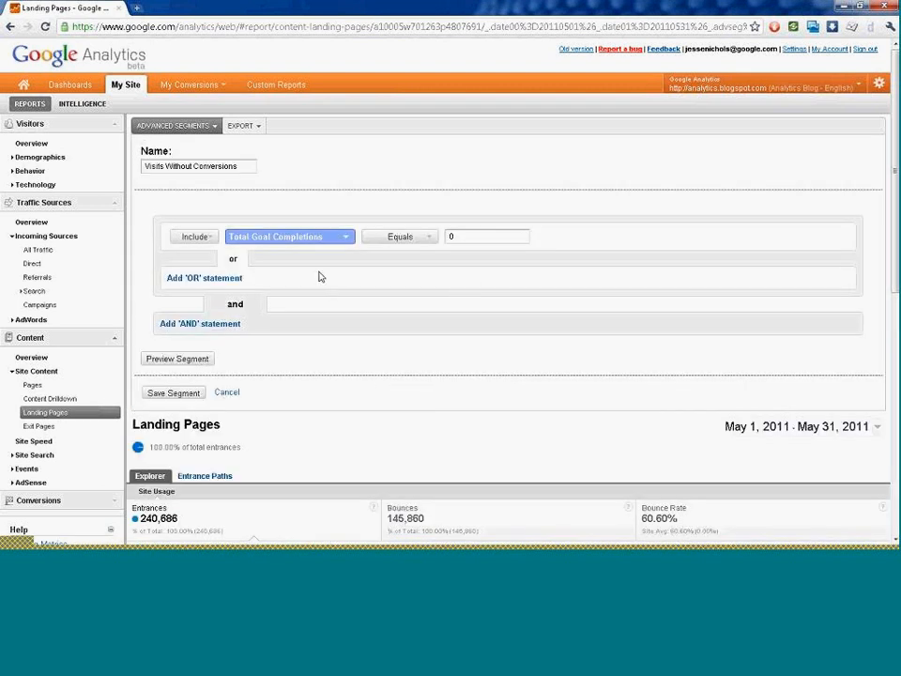
click(194, 237)
click(262, 240)
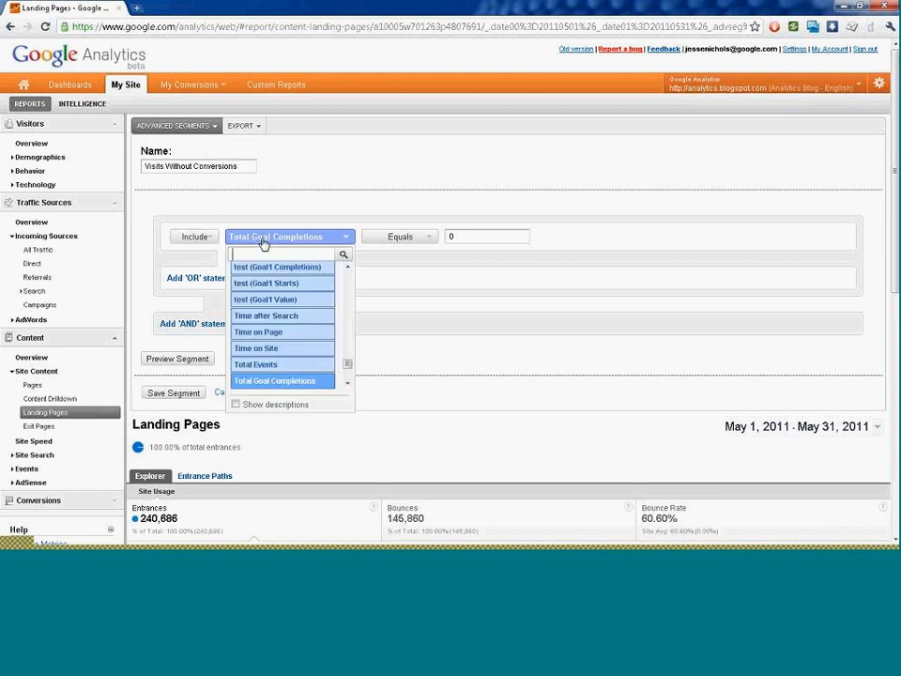
click(265, 241)
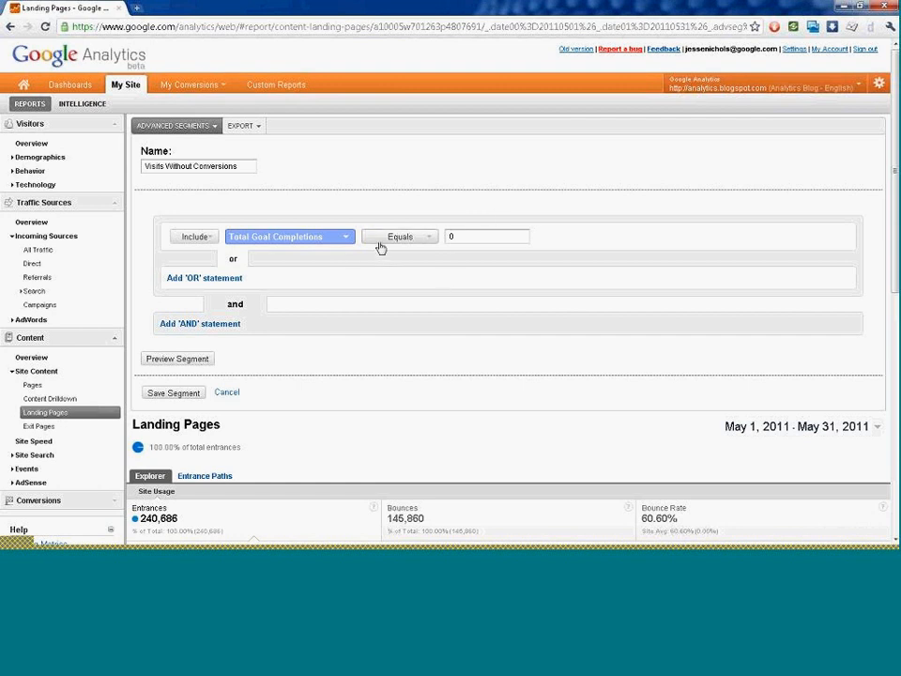
Search the condition's dimension and metric list for "total" and for "keyword"
click(346, 239)
mouse_move(347, 271)
mouse_down()
mouse_move(348, 376)
mouse_move(358, 311)
mouse_move(348, 274)
mouse_up()
click(307, 253)
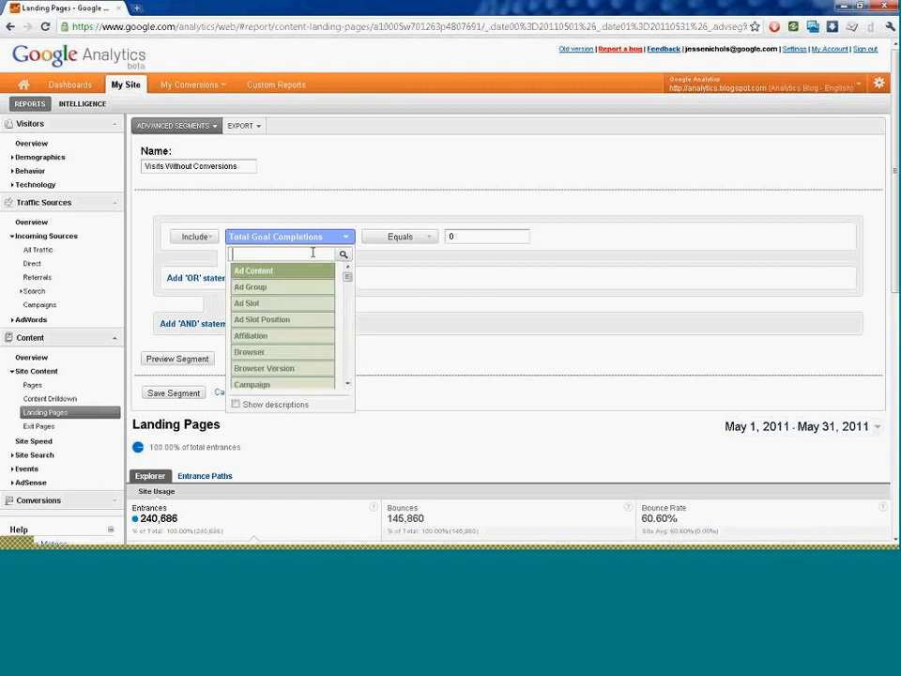
text(total)
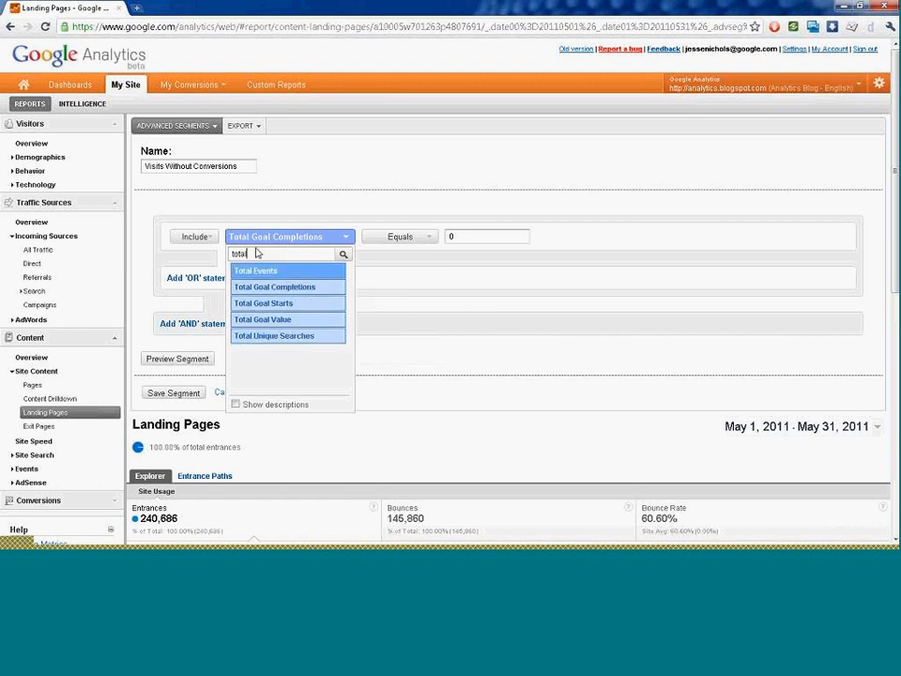
text(keyword)
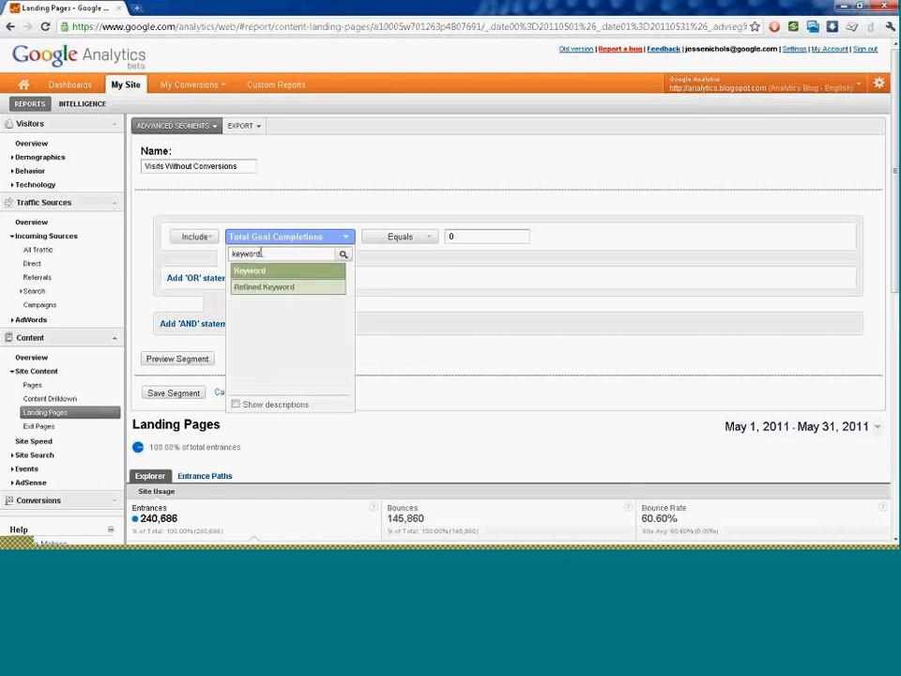
Search for "total", choose Total Goal Completions for the condition, and save the Visits Without Conversions segment
double_click(260, 253)
text(total)
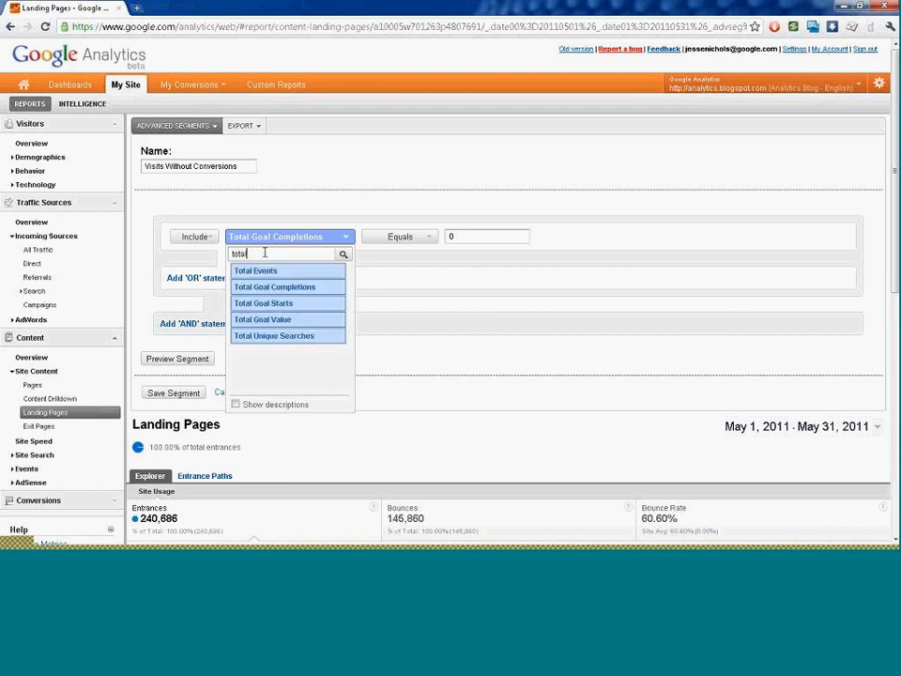
click(292, 295)
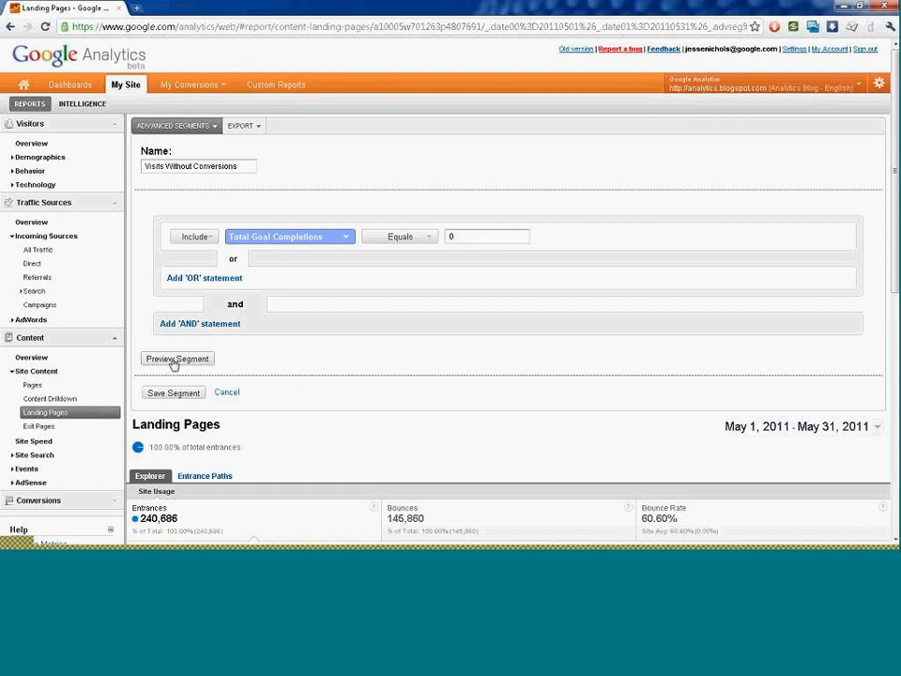
click(174, 392)
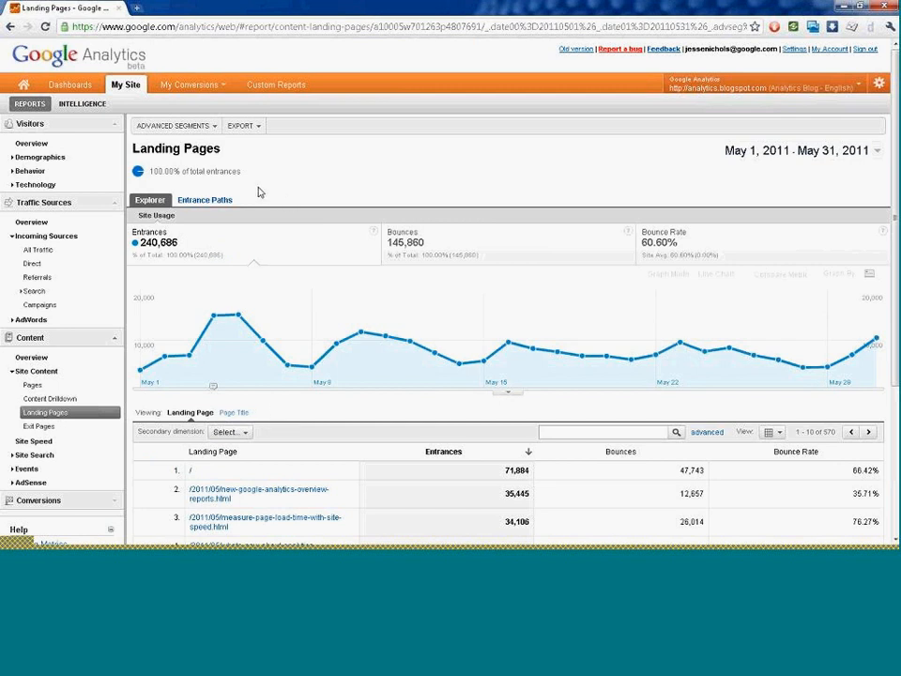
Deselect the Visits Without Conversions custom segment and apply the All Visits selection to the Landing Pages report
click(197, 126)
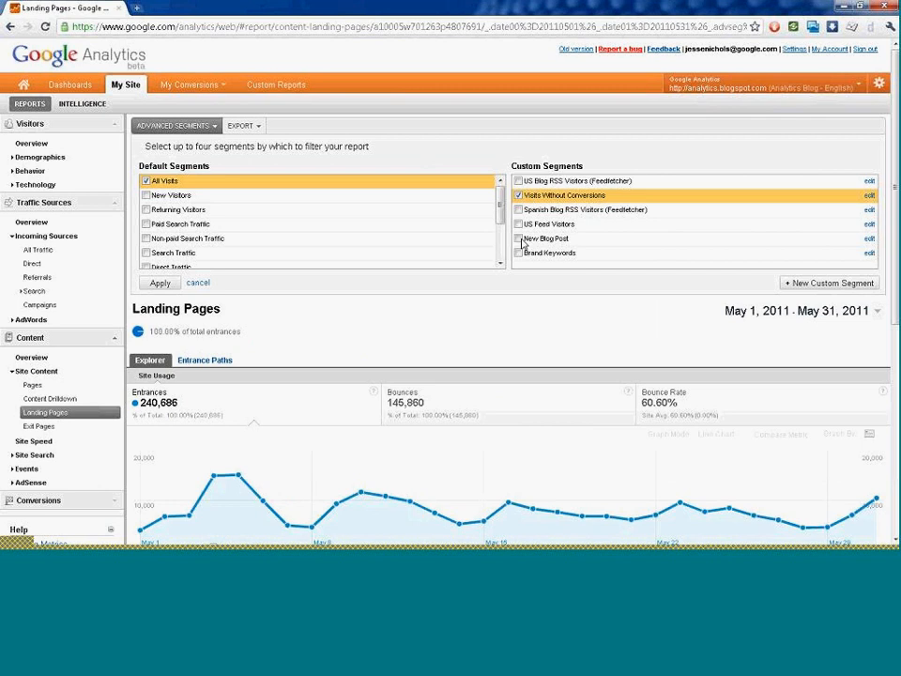
click(518, 195)
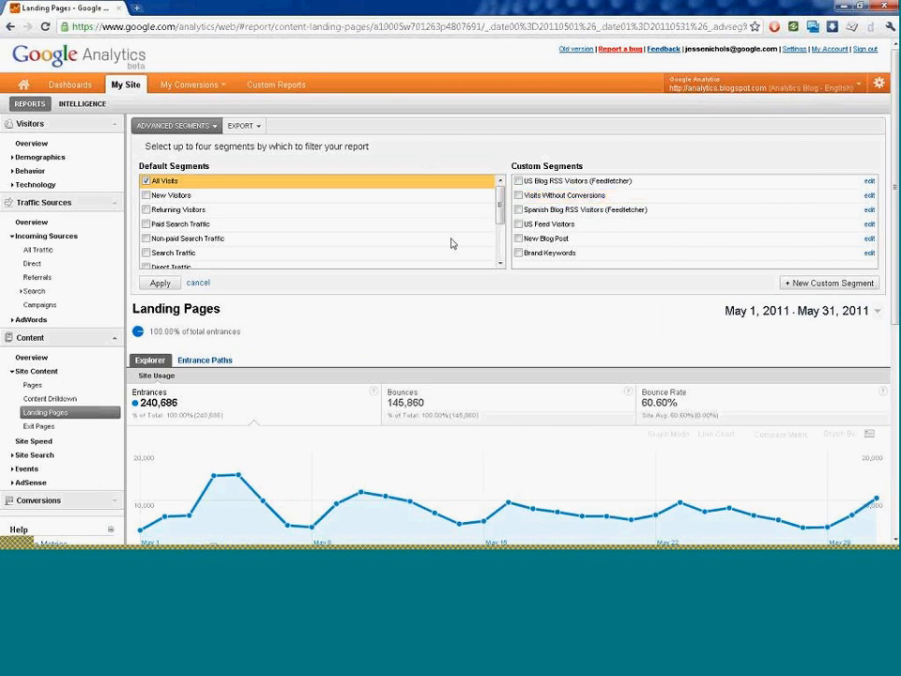
click(160, 283)
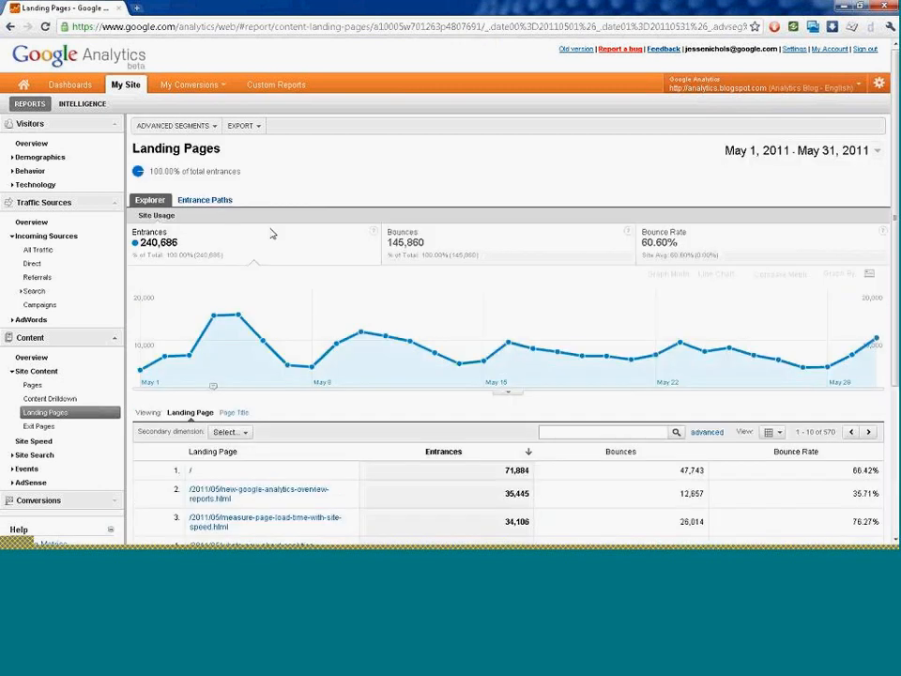
Filter the Landing Pages report by Visits Without Conversions and Visits with Conversions instead of All Visits
click(215, 133)
click(212, 133)
click(212, 133)
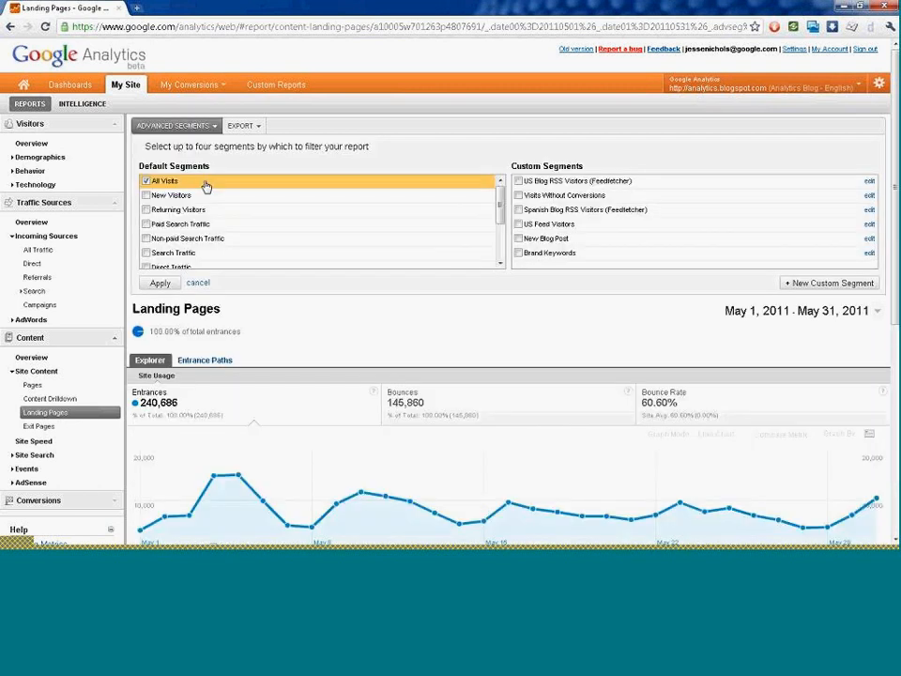
click(517, 195)
scroll(370, 253, down, 3)
click(180, 219)
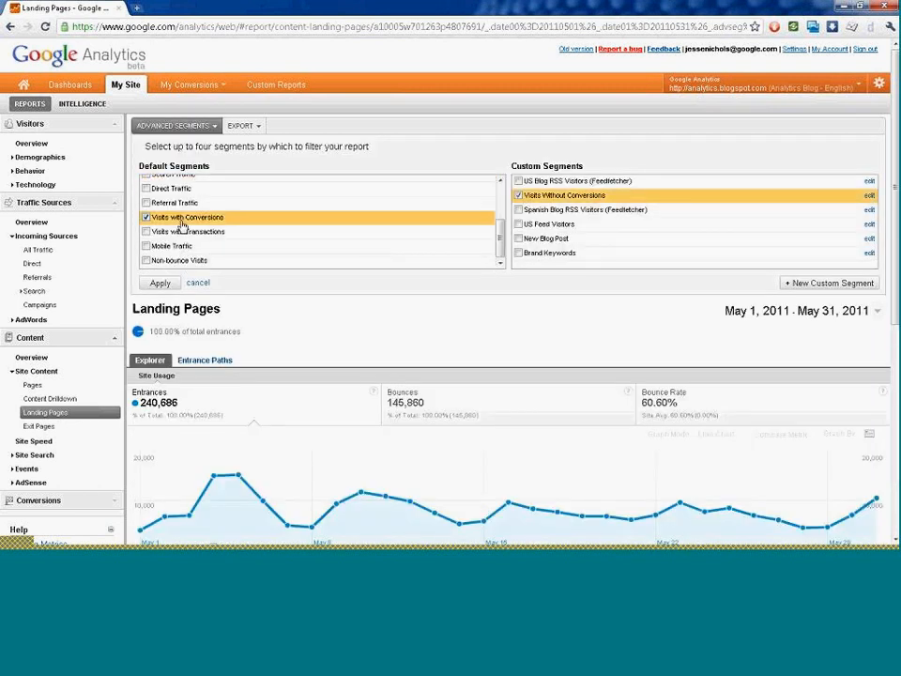
scroll(192, 191, up, 3)
click(146, 181)
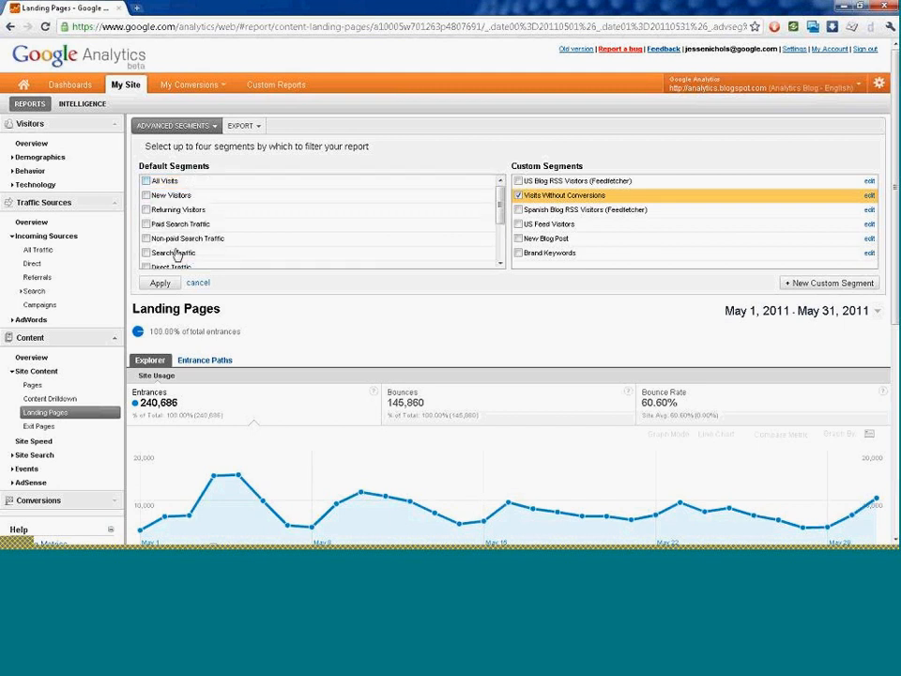
click(160, 282)
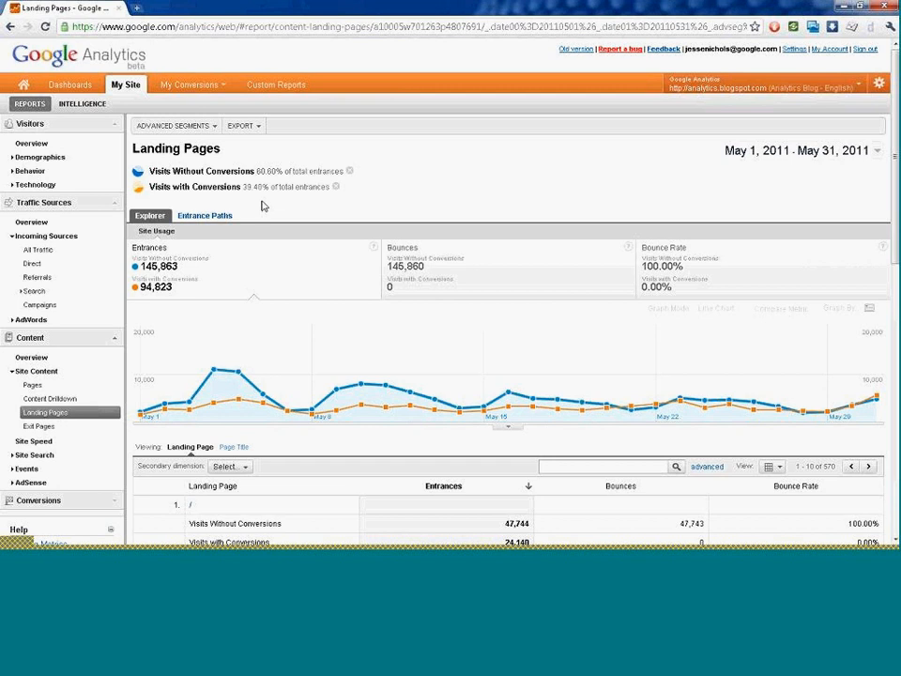
Compare both conversion segments' entrances and bounce rates in the landing page table, and open the All Traffic report
mouse_move(263, 201)
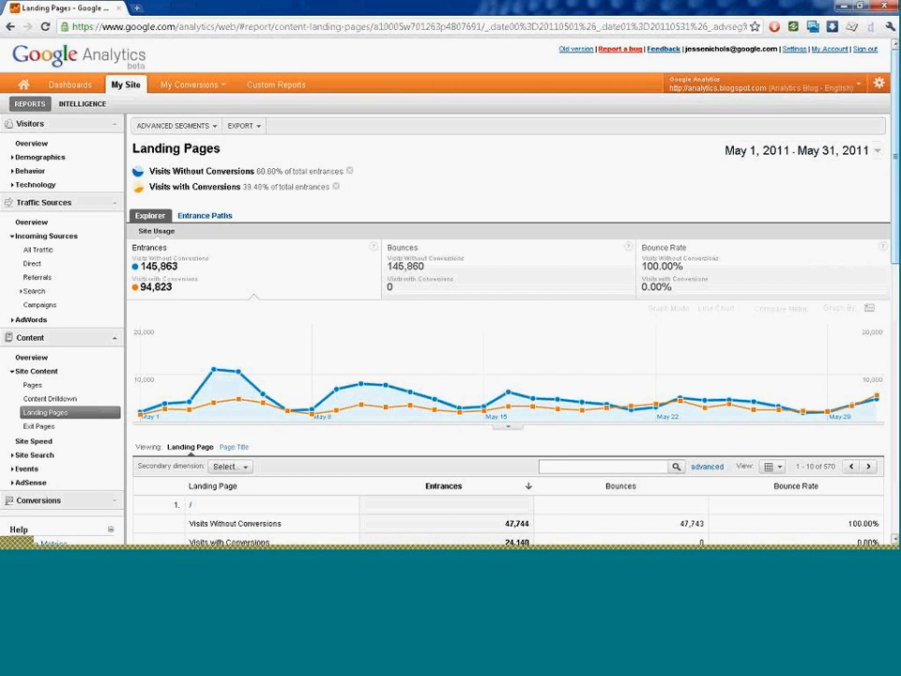
scroll(507, 375, down, 5)
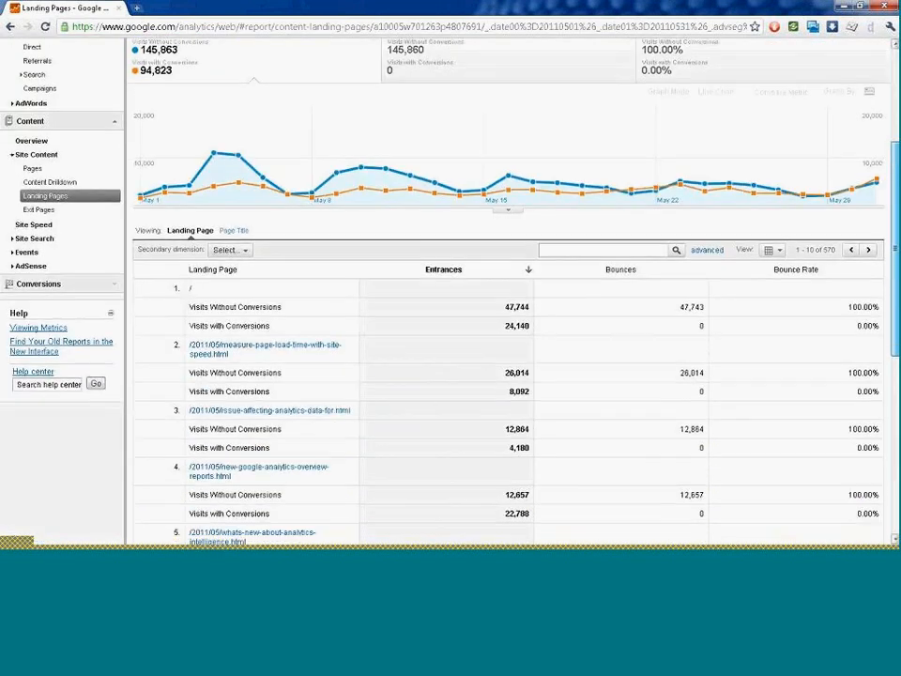
scroll(812, 383, down, 2)
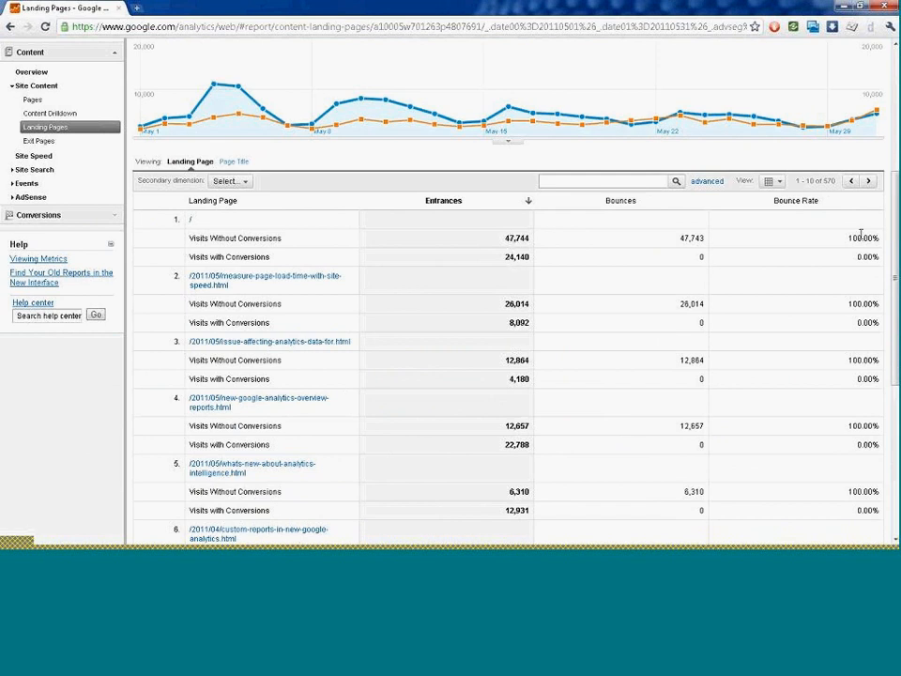
scroll(616, 176, up, 6)
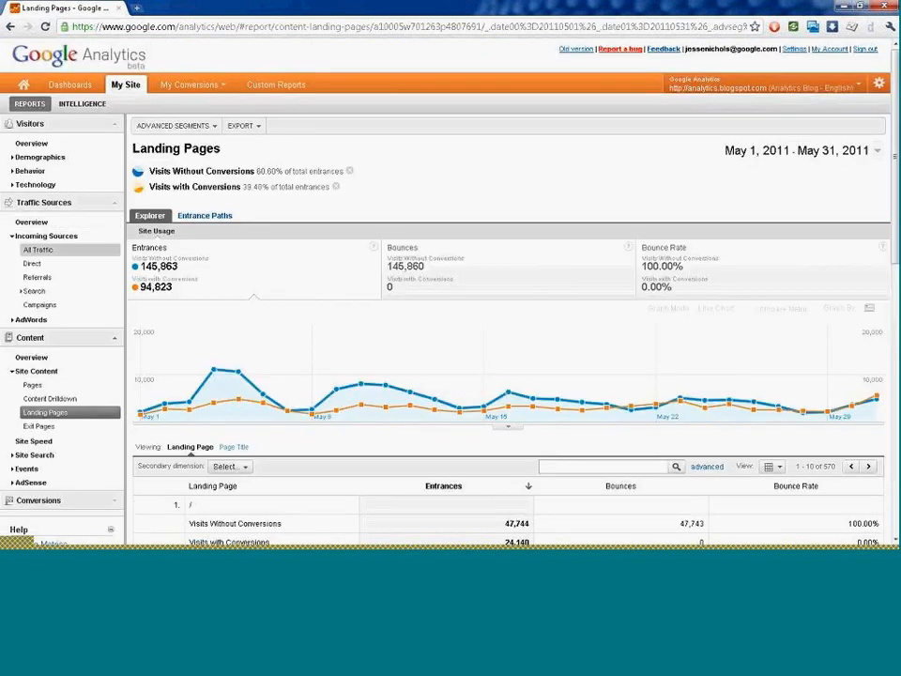
click(39, 254)
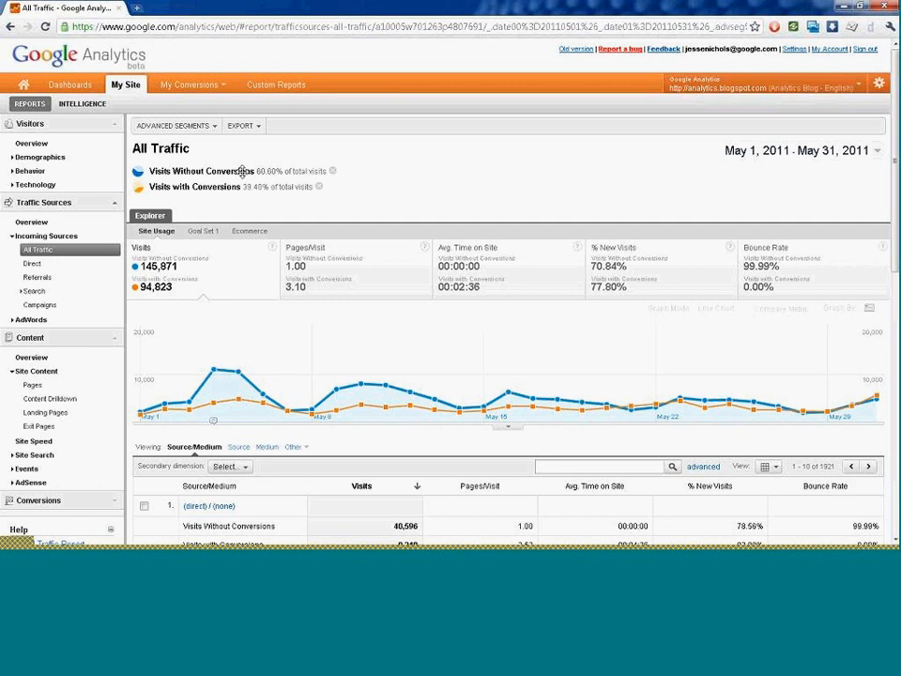
mouse_move(183, 179)
Replace both conversion segments with All Visits in the All Traffic report
click(193, 125)
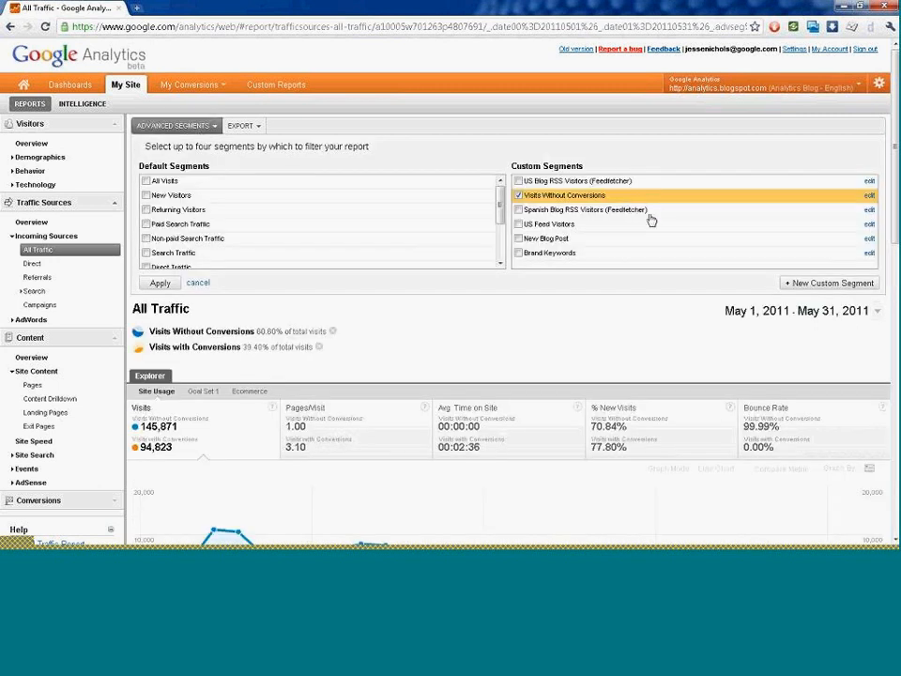
click(590, 199)
drag(500, 199, 502, 228)
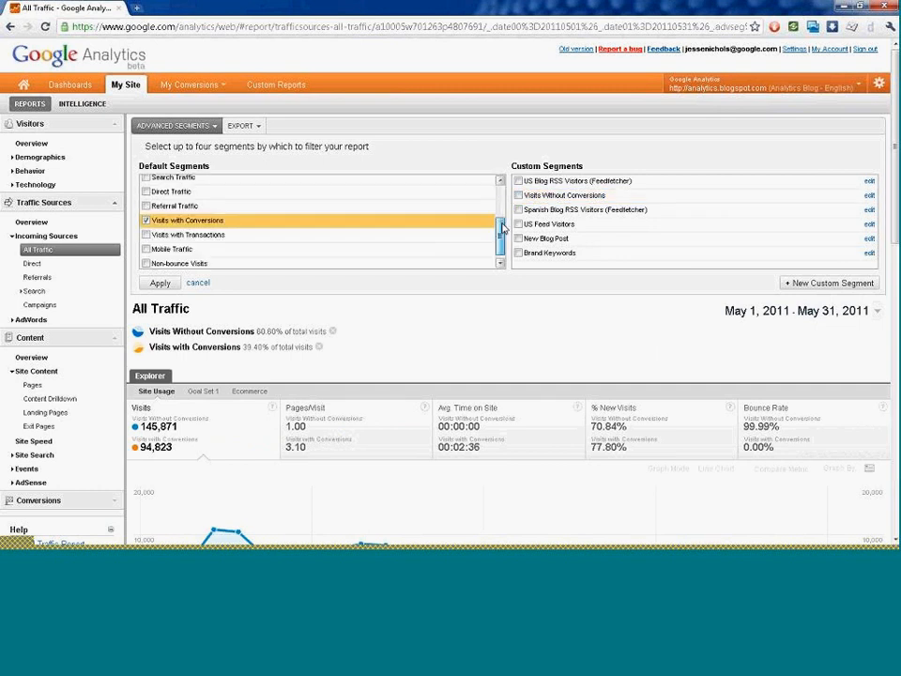
click(188, 221)
scroll(499, 202, up, 3)
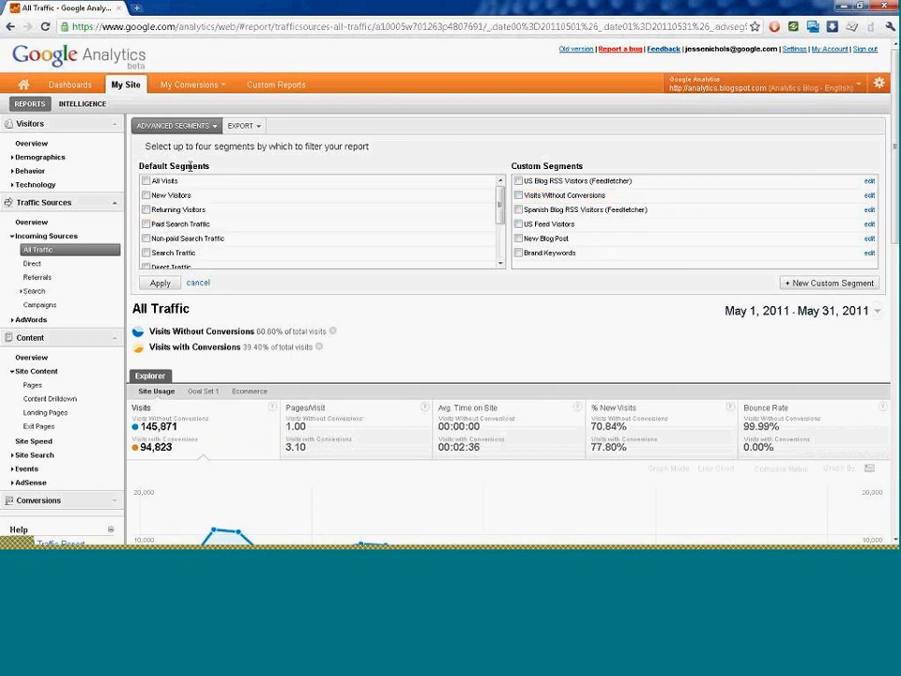
click(162, 181)
click(159, 282)
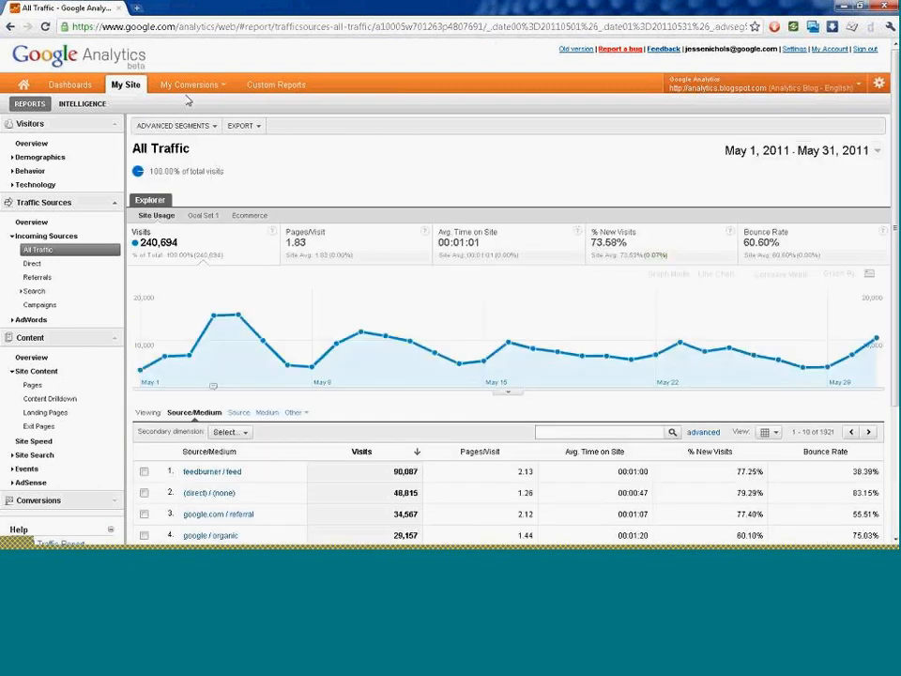
Open the Landing Pages report and copy the page path /2011/05/new-google-analytics-overview-reports.html from the table
click(206, 129)
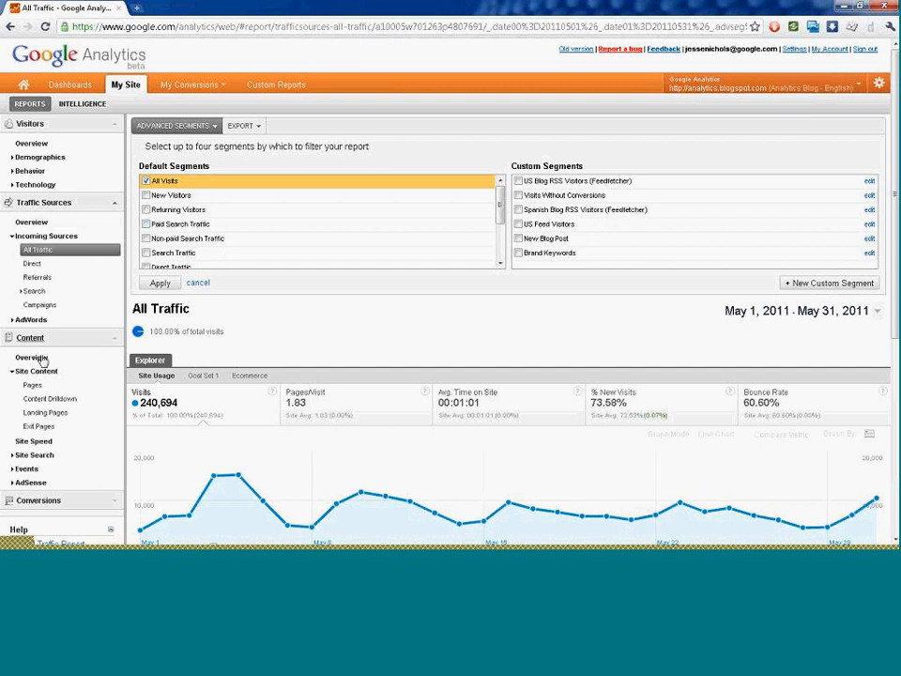
click(35, 235)
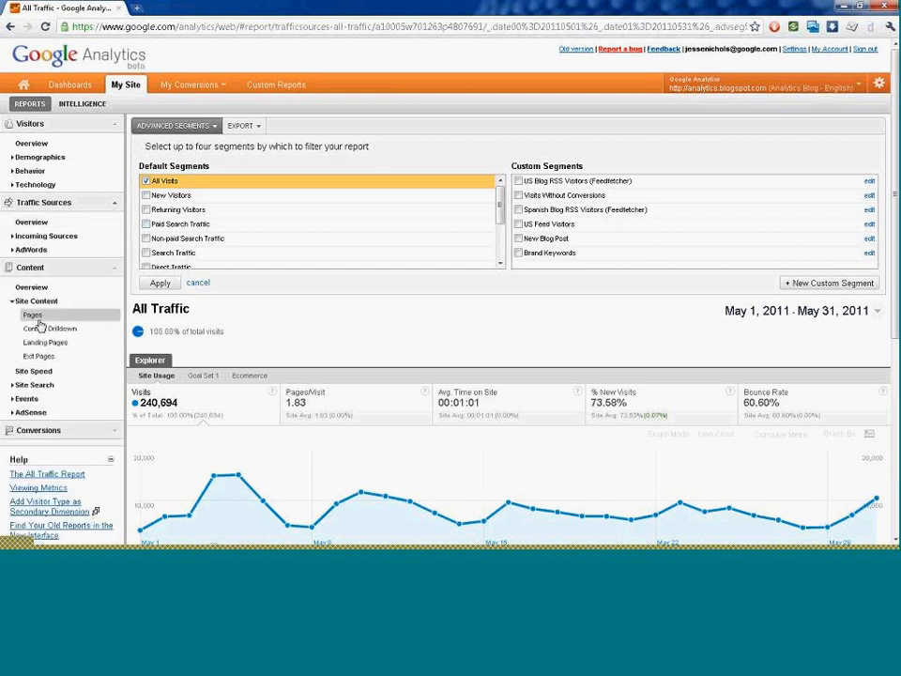
click(38, 236)
click(45, 344)
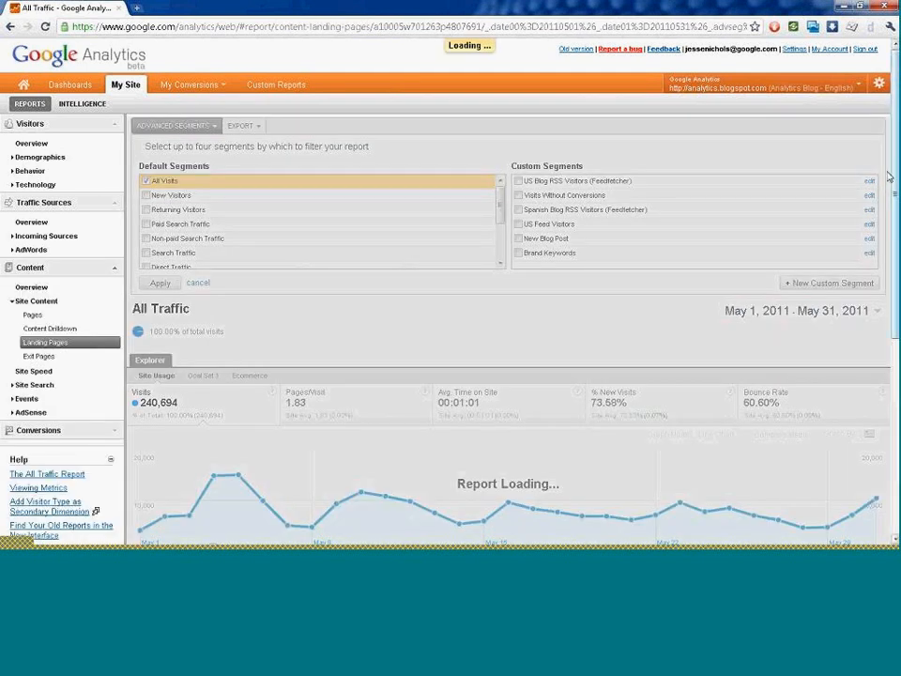
scroll(451, 329, down, 3)
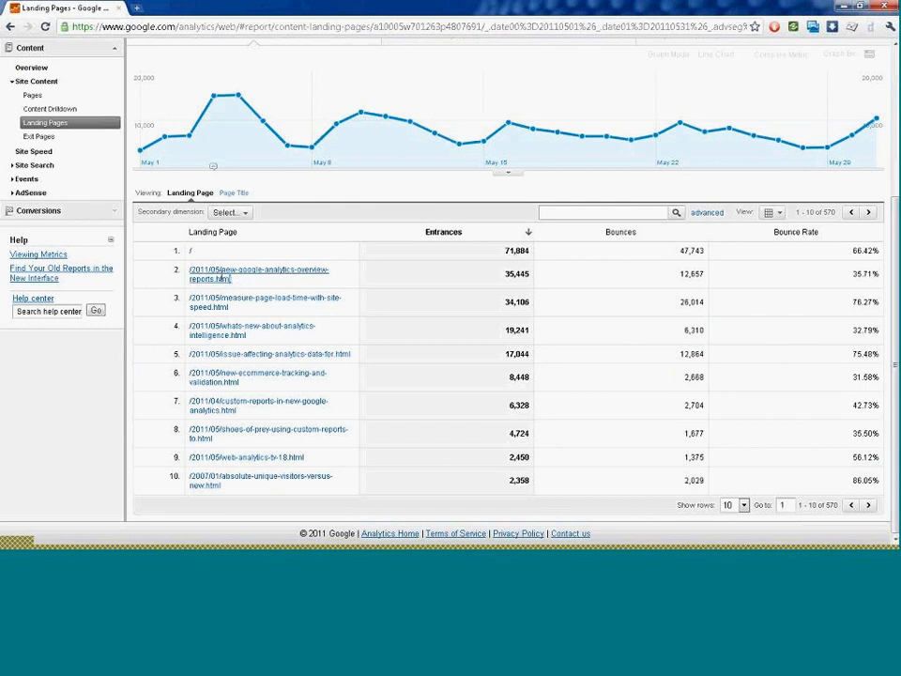
drag(232, 280, 189, 264)
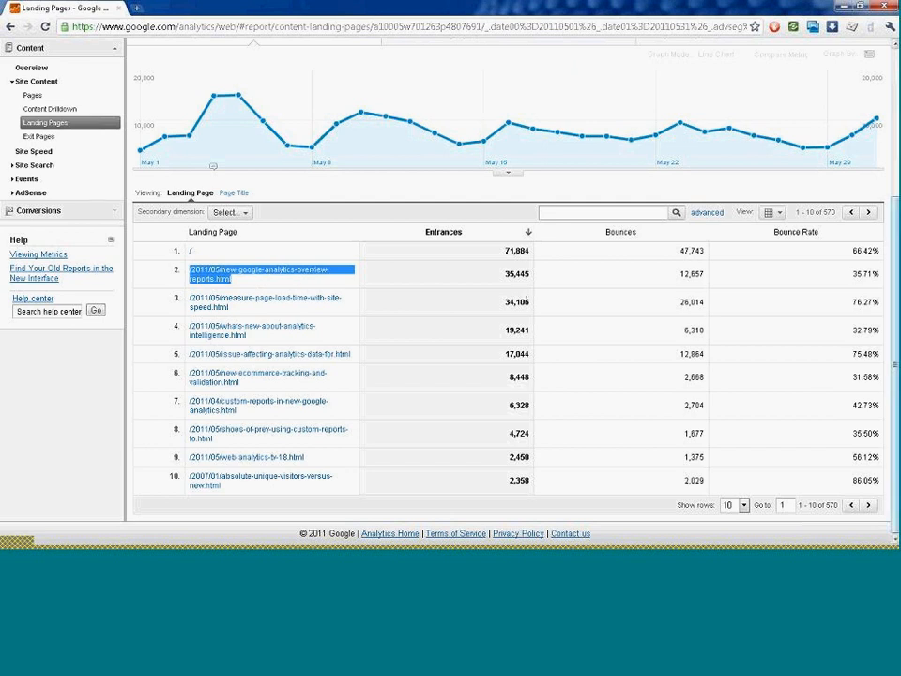
Start a new custom segment and choose Landing Page as the dimension of its include condition
scroll(260, 281, up, 4)
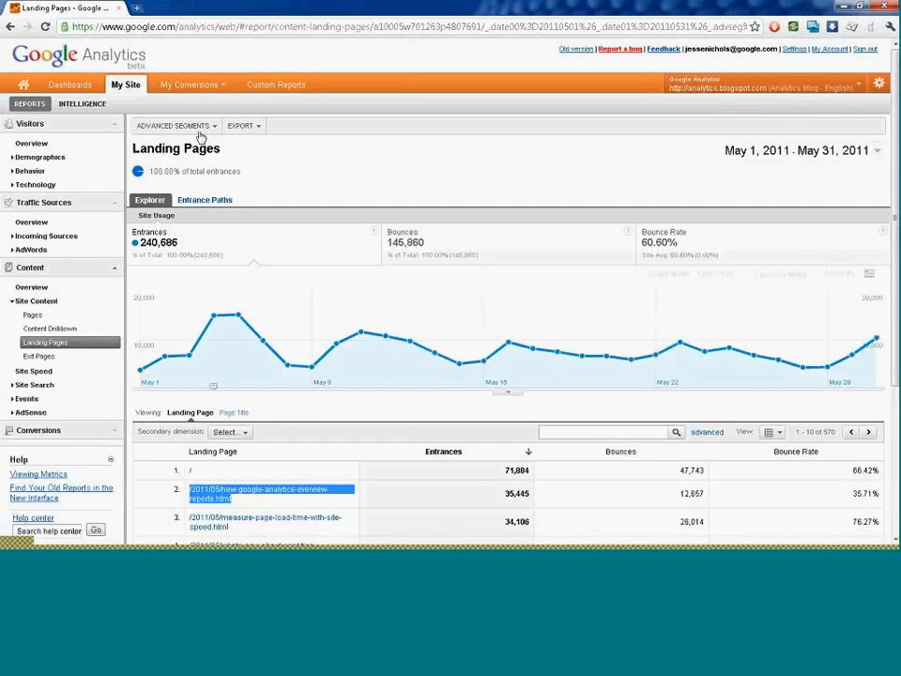
click(208, 128)
click(809, 286)
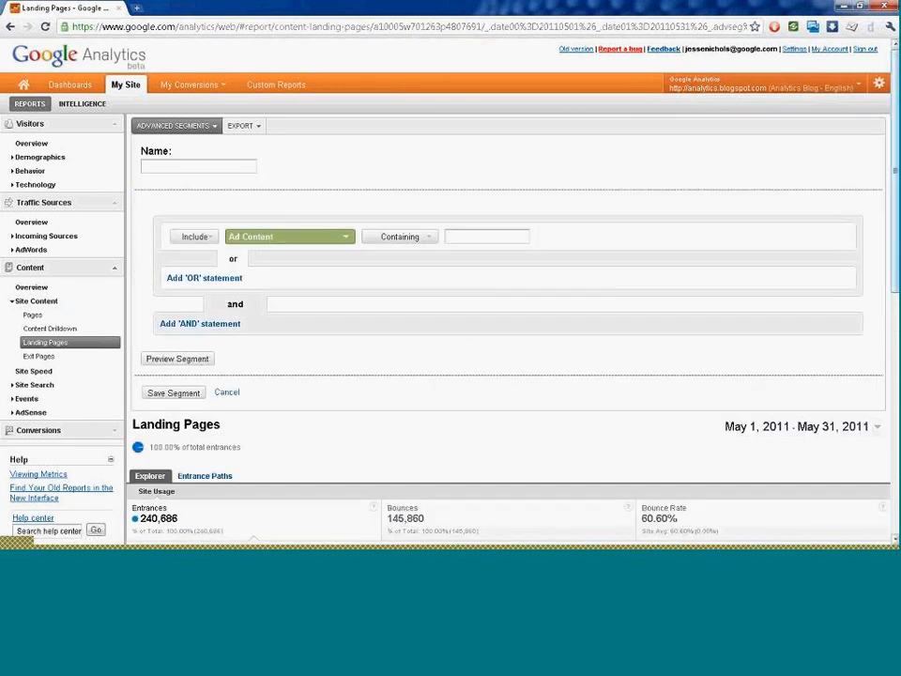
scroll(240, 440, down, 6)
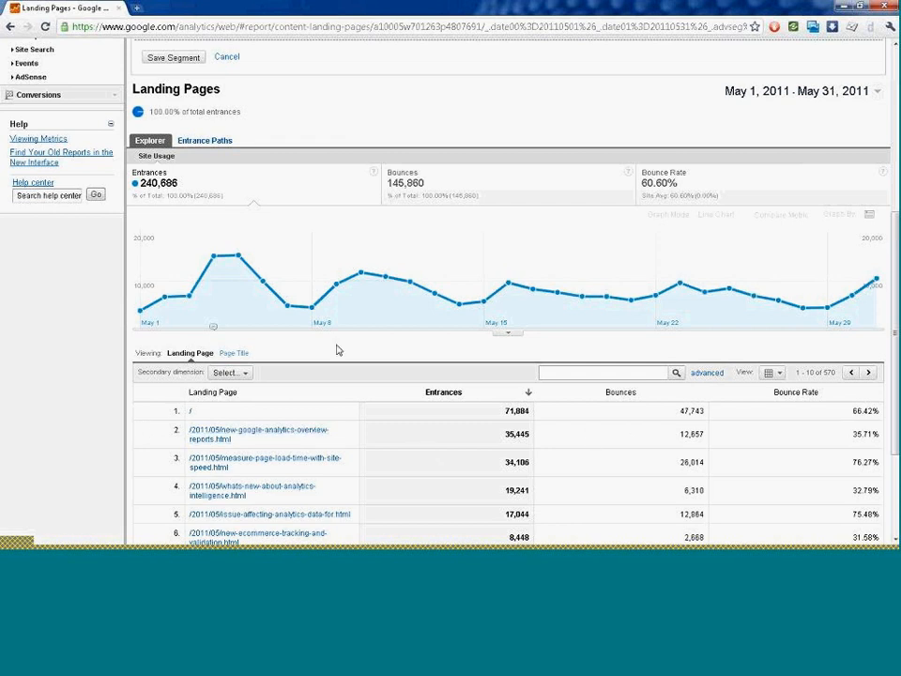
scroll(338, 349, up, 6)
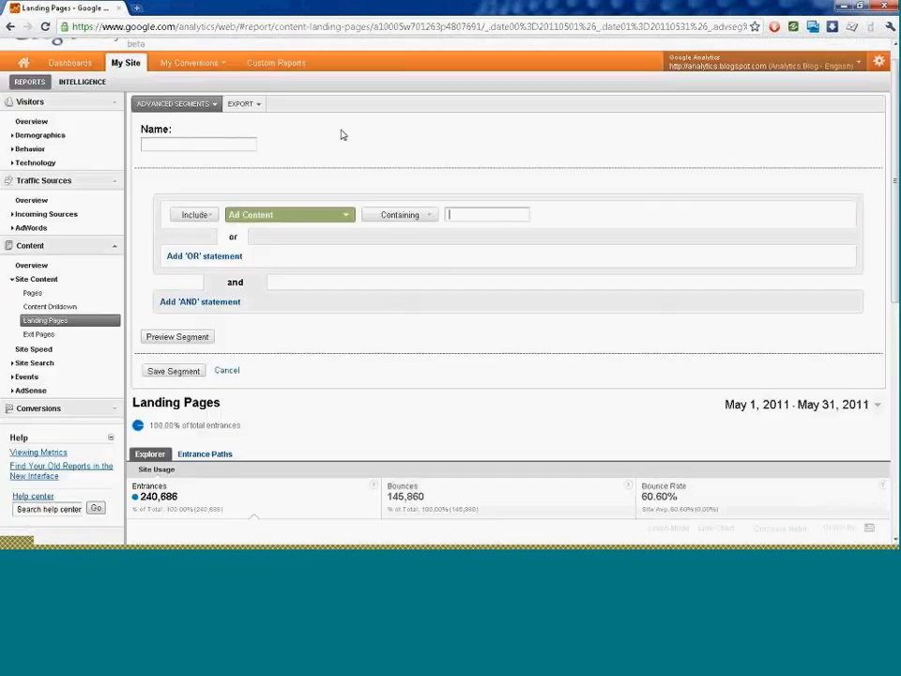
click(258, 215)
text(land)
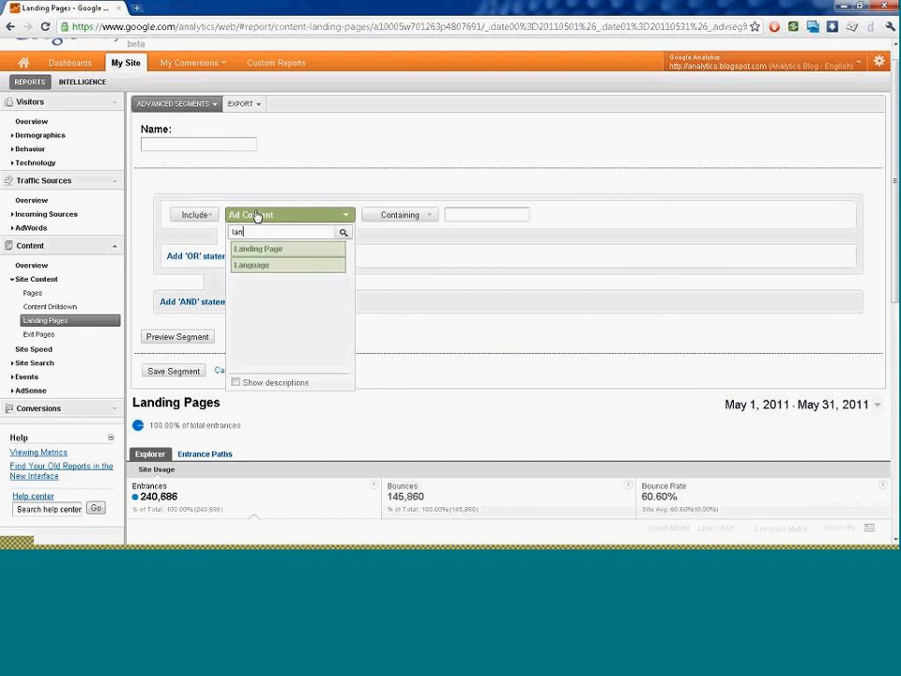
click(257, 250)
Enter the copied page path as the value the Landing Page must contain, trimmed to end in "report"
click(470, 219)
key(ctrl+v)
click(512, 215)
key(Delete)
key(Delete)
key(Delete)
key(Delete)
key(Delete)
key(BackSpace)
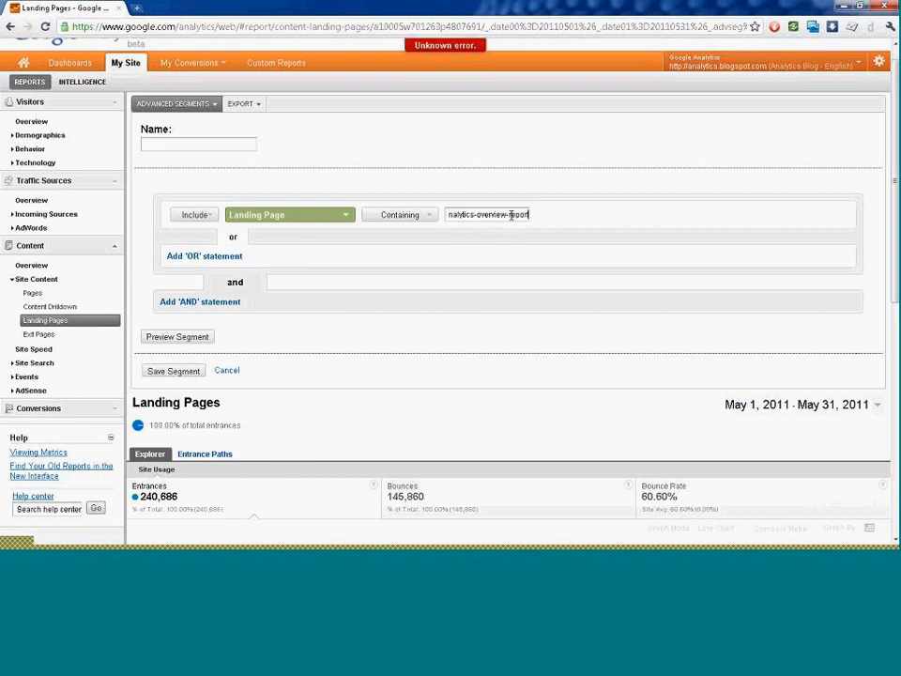
key(Home)
key(End)
key(BackSpace)
key(BackSpace)
text(rt)
Name the new segment "New GA Overview LP"
click(198, 144)
text(New GA)
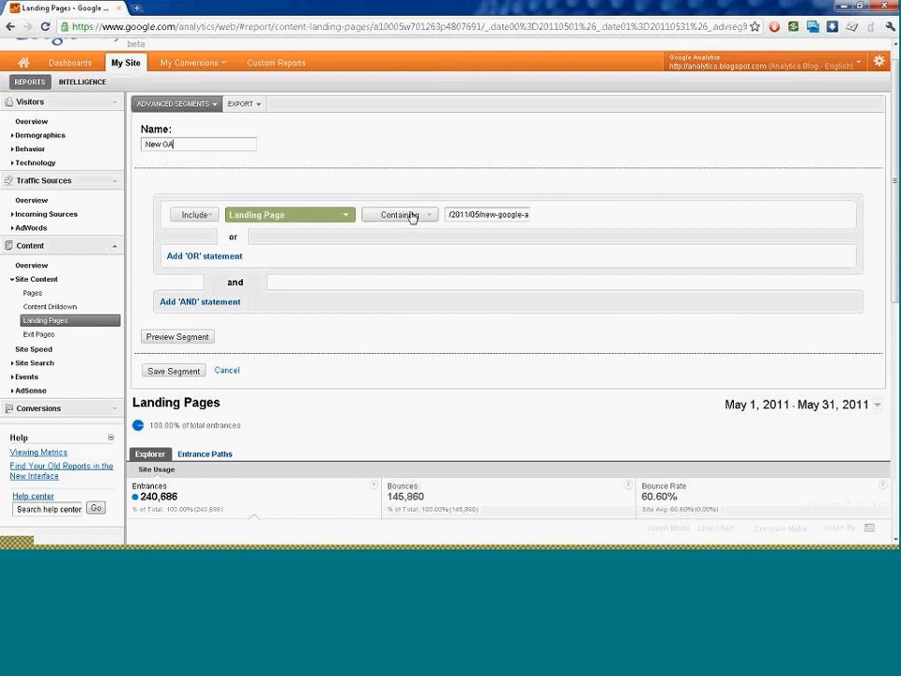
scroll(213, 279, down, 5)
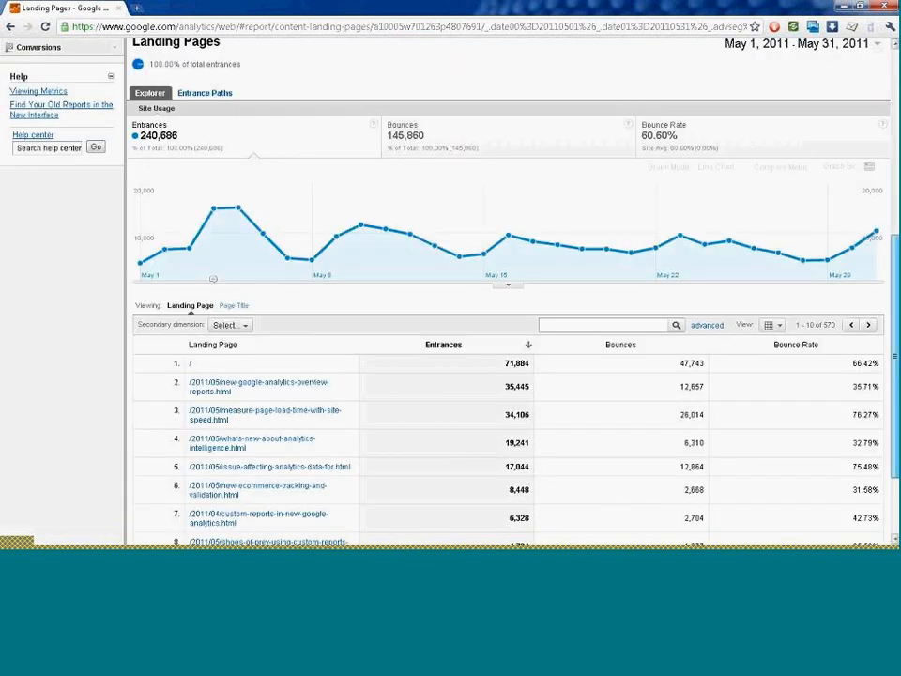
scroll(213, 278, up, 5)
text(Overview LP)
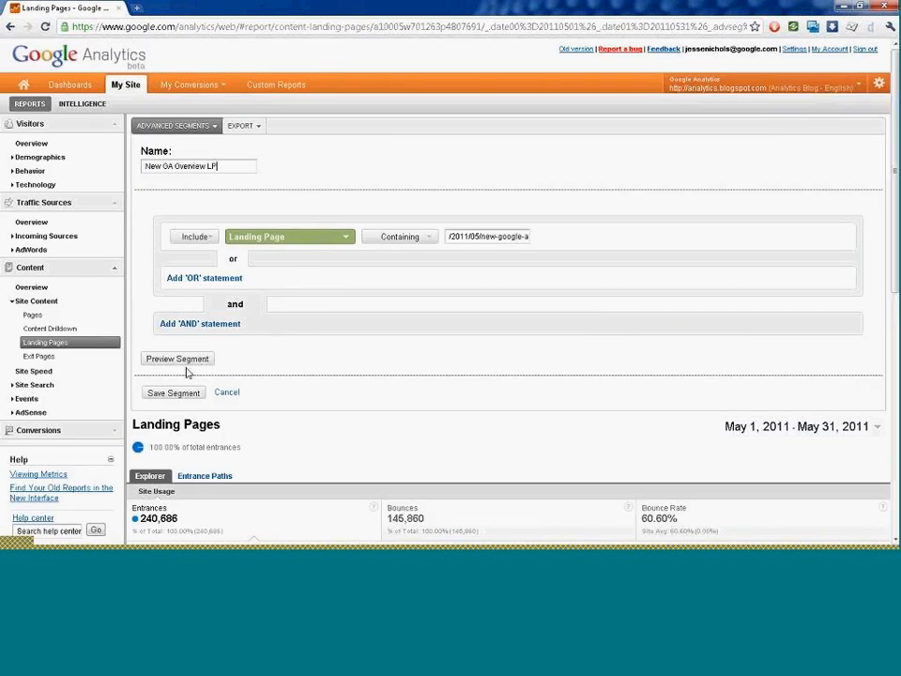
Preview the New GA Overview LP segment against All Visits in the Landing Pages report and save the segment
click(192, 364)
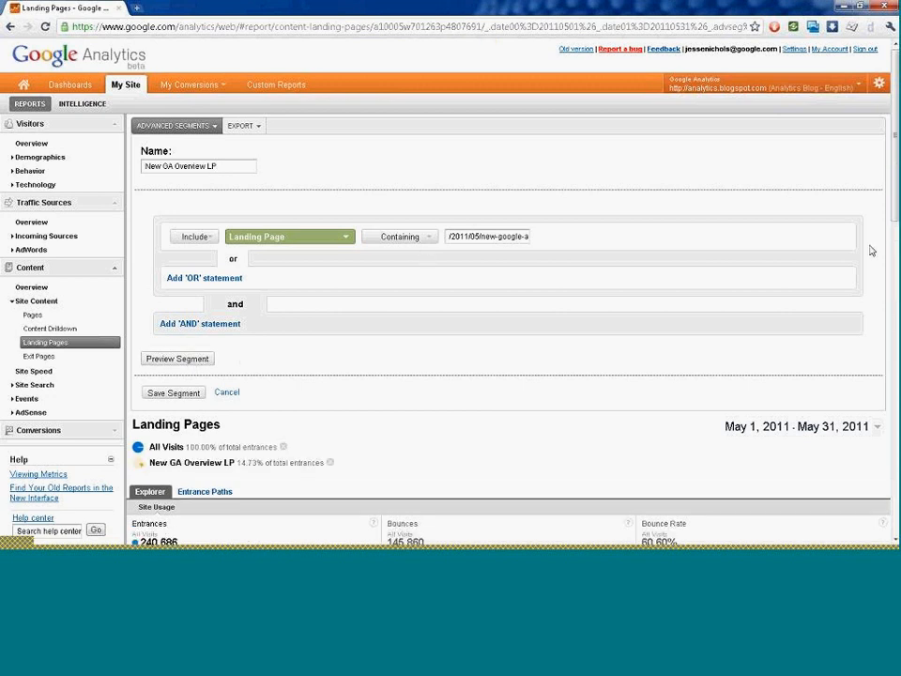
scroll(287, 273, down, 3)
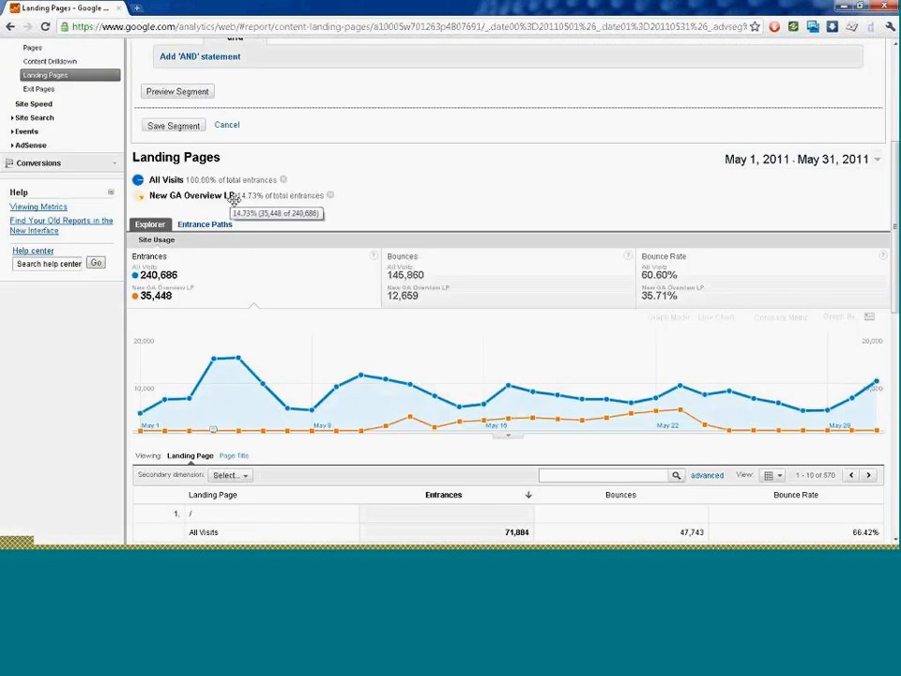
scroll(358, 235, down, 2)
scroll(648, 313, down, 2)
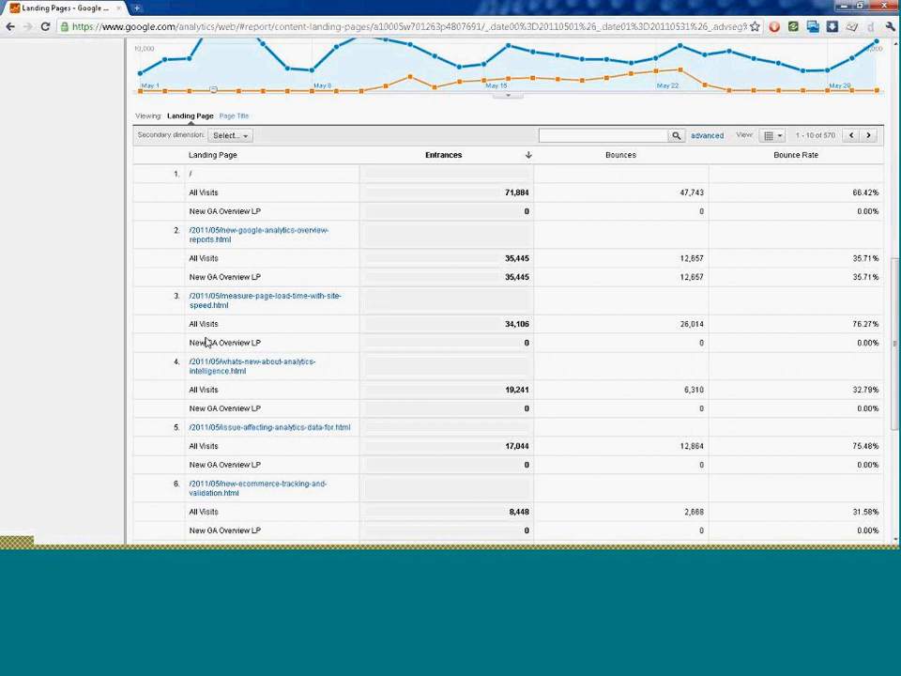
scroll(891, 373, up, 10)
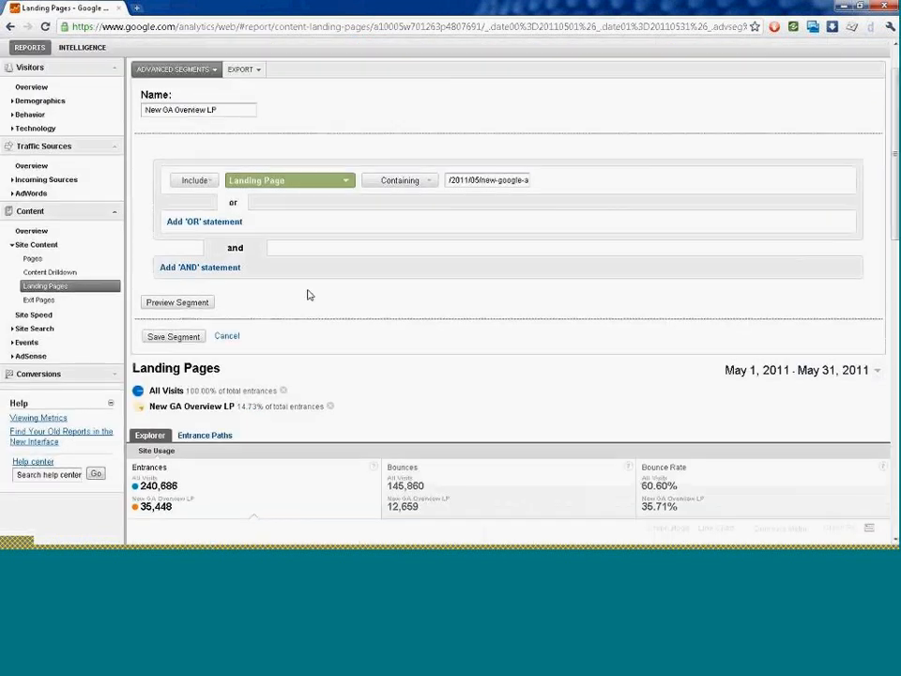
click(167, 340)
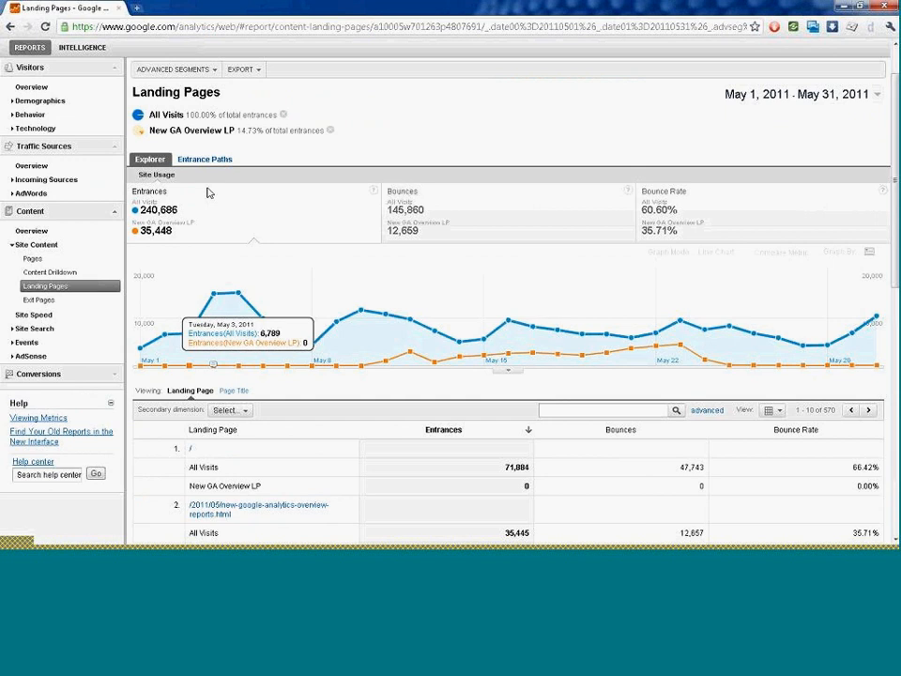
Deselect All Visits so the Landing Pages report is filtered only by the New GA Overview LP segment, and review its table
click(173, 69)
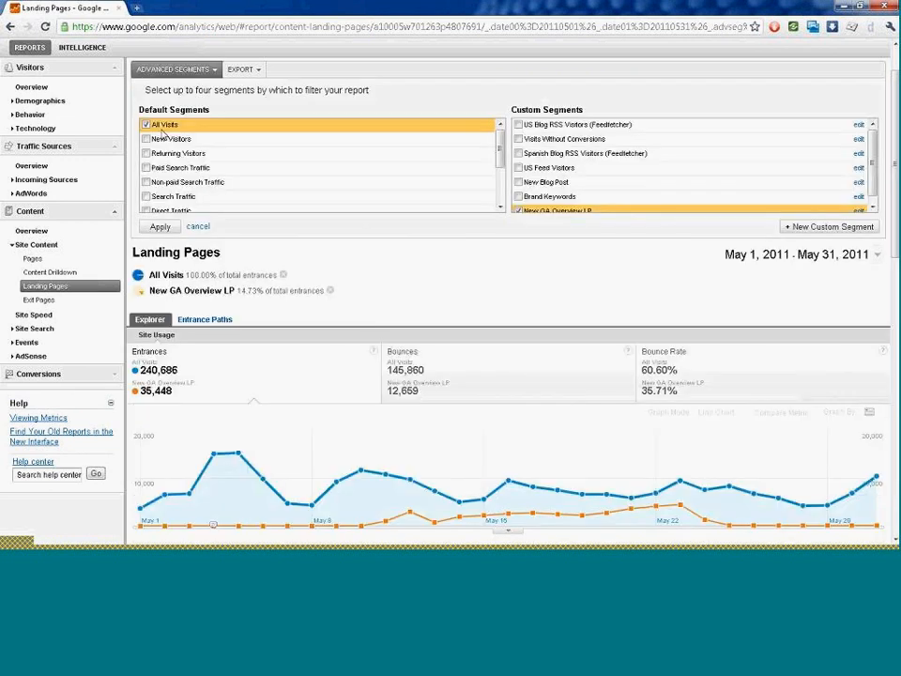
click(160, 128)
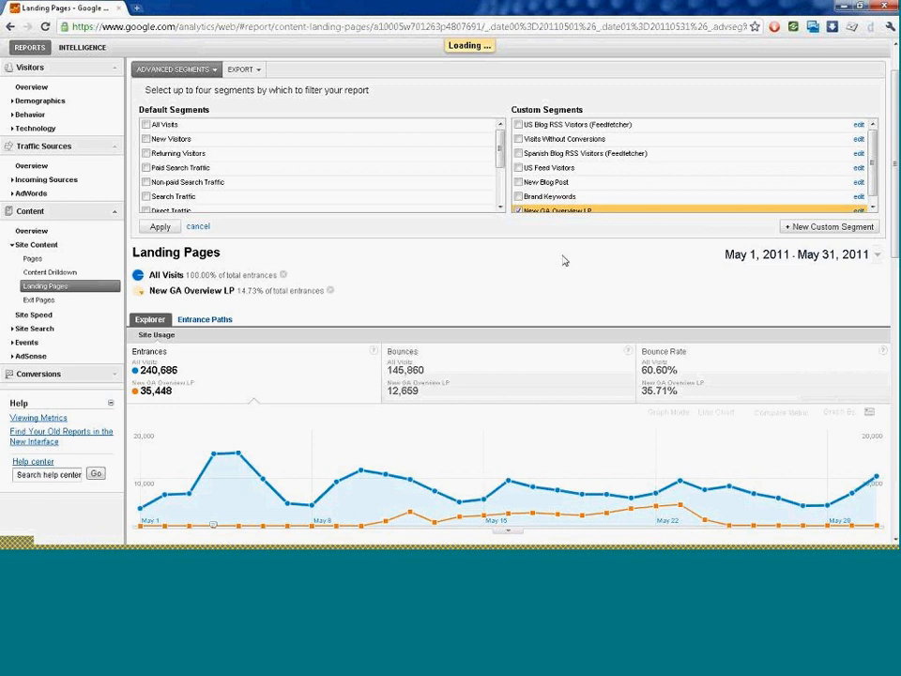
scroll(563, 259, down, 2)
scroll(720, 306, down, 1)
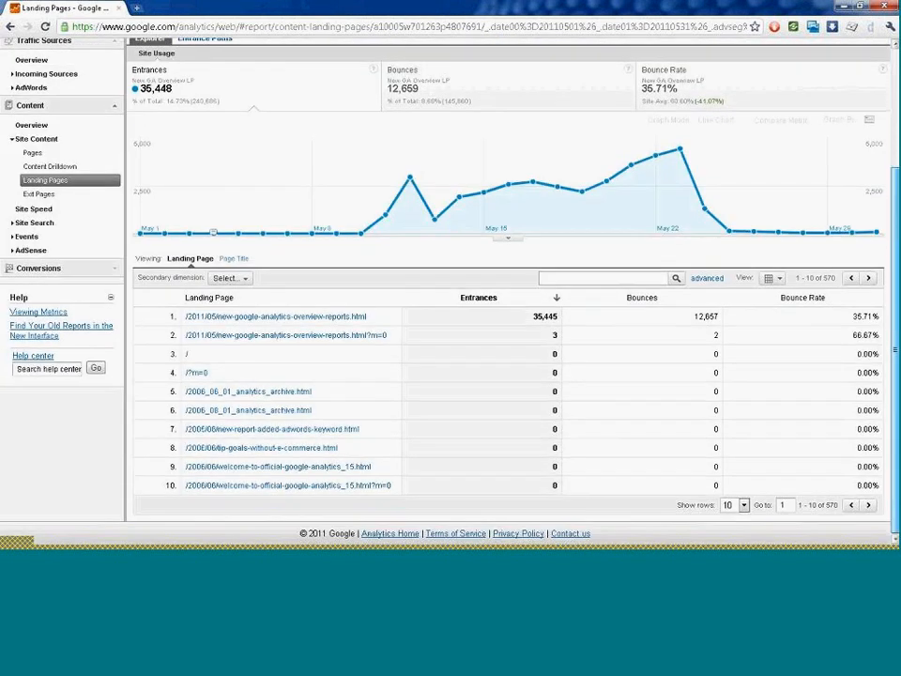
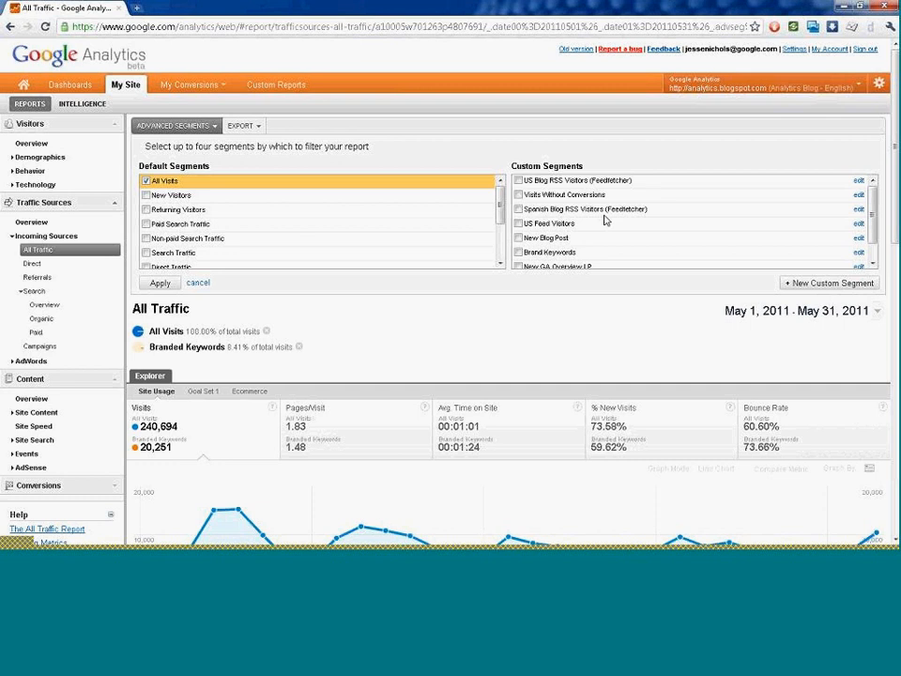
Edit the Brand Keywords custom segment and add an AND condition including Medium containing "organic"
click(529, 255)
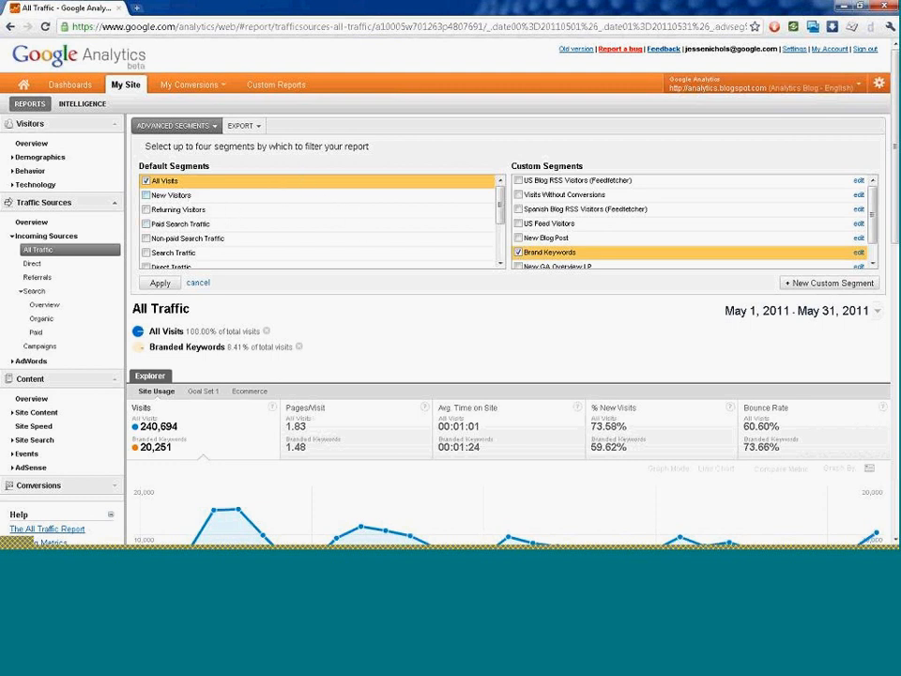
click(859, 253)
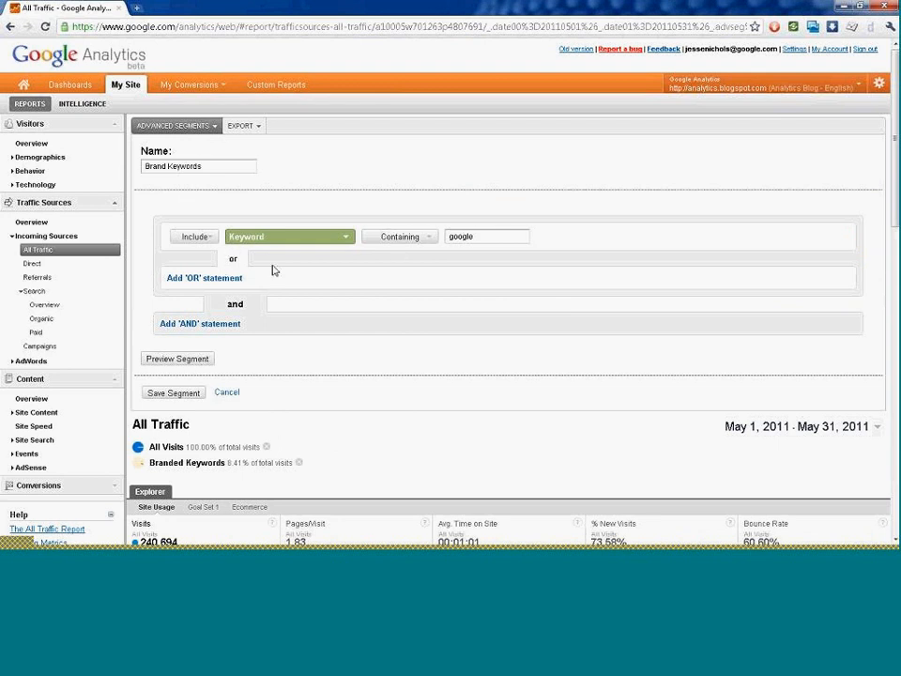
click(215, 325)
click(263, 329)
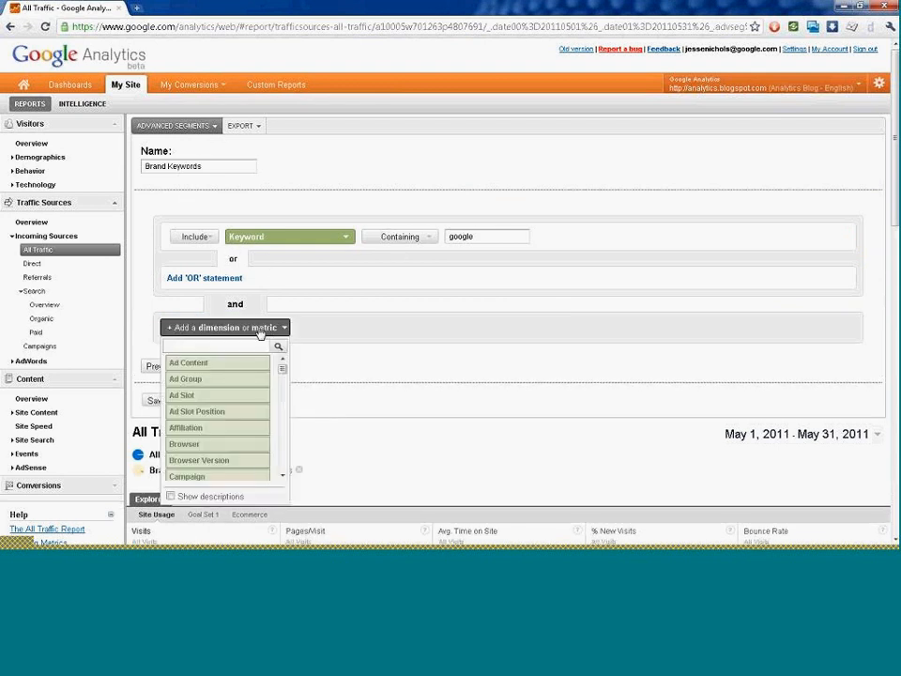
text(med)
click(215, 362)
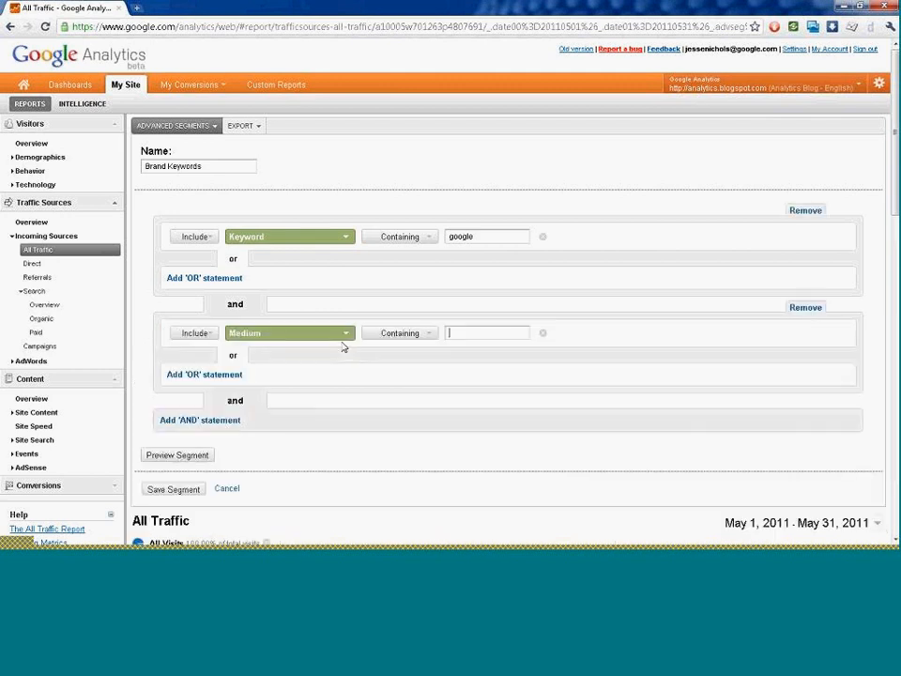
click(466, 333)
text(organic)
key(BackSpace)
text(c)
Add another AND condition to the segment, including Country/Territory containing "united states"
click(212, 420)
click(238, 424)
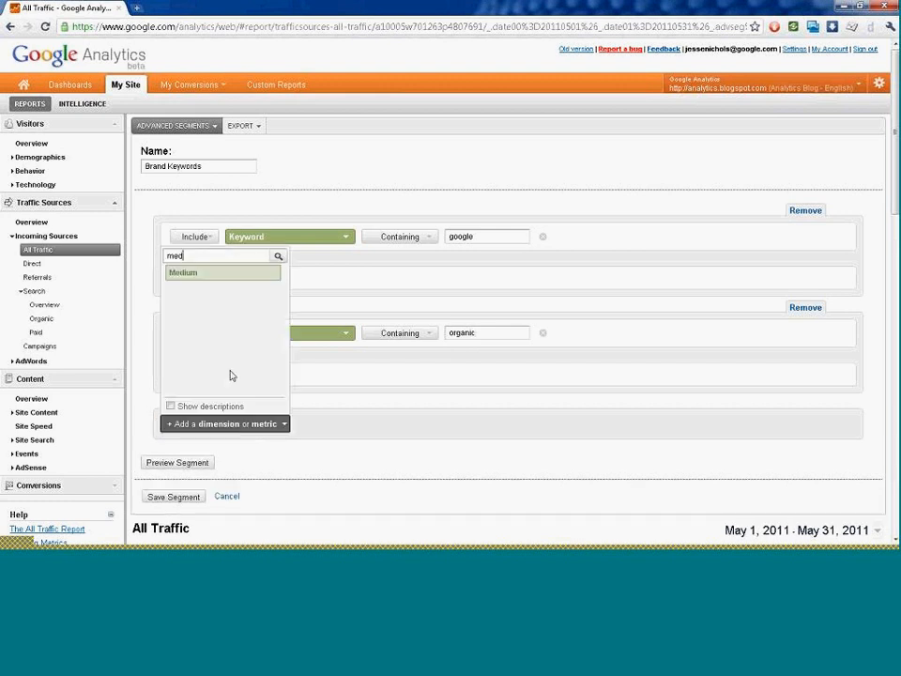
key(BackSpace)
key(BackSpace)
key(BackSpace)
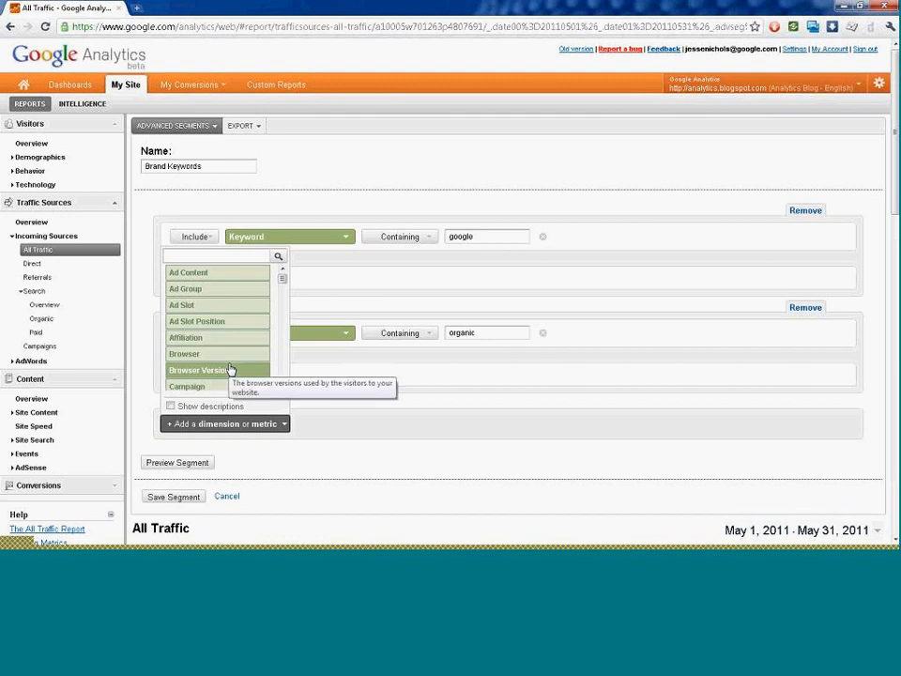
text(re)
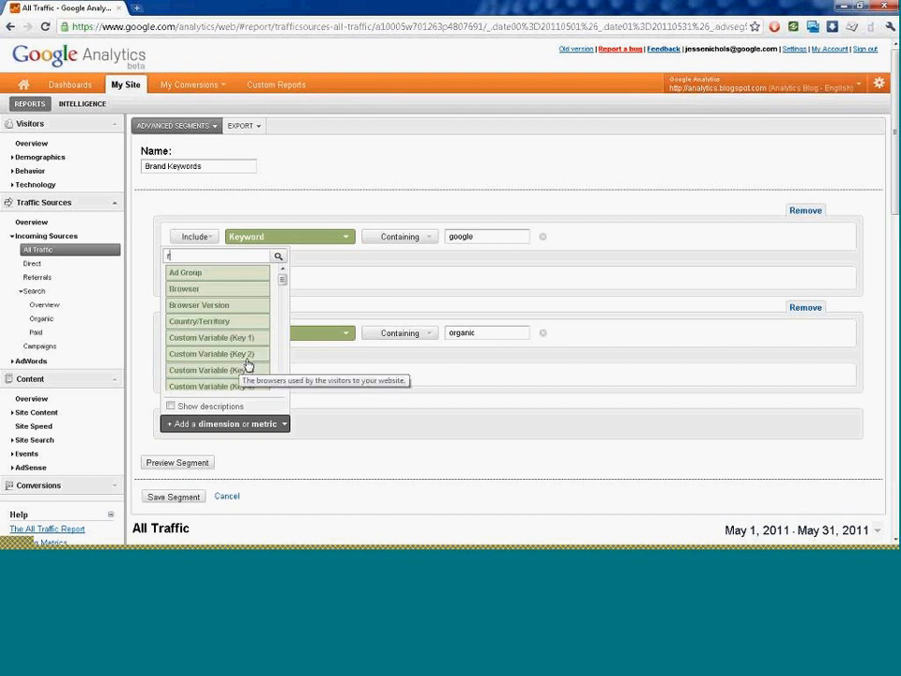
key(BackSpace)
key(BackSpace)
text(cou)
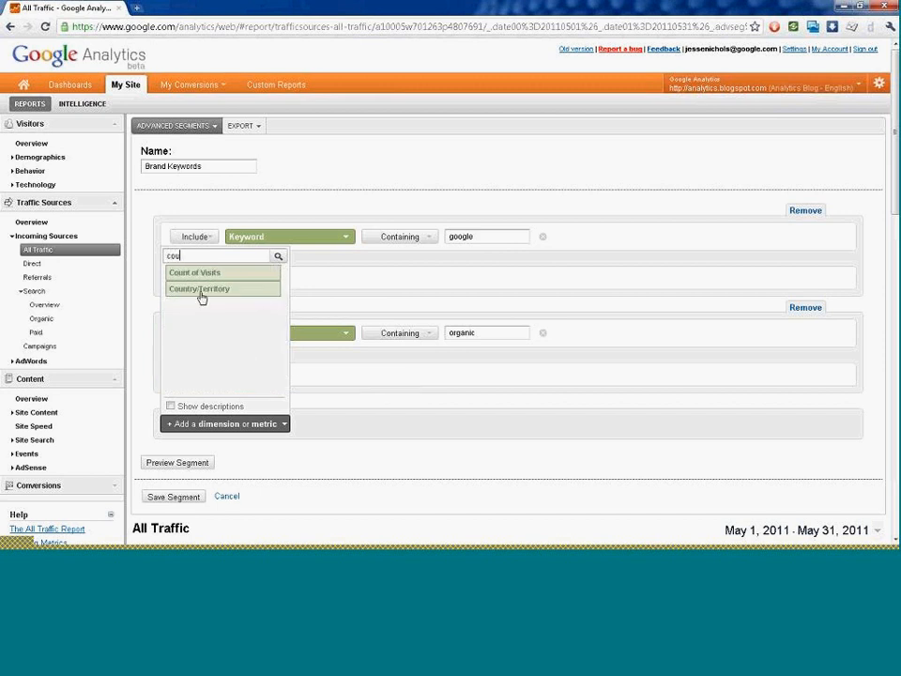
click(200, 292)
text(uni)
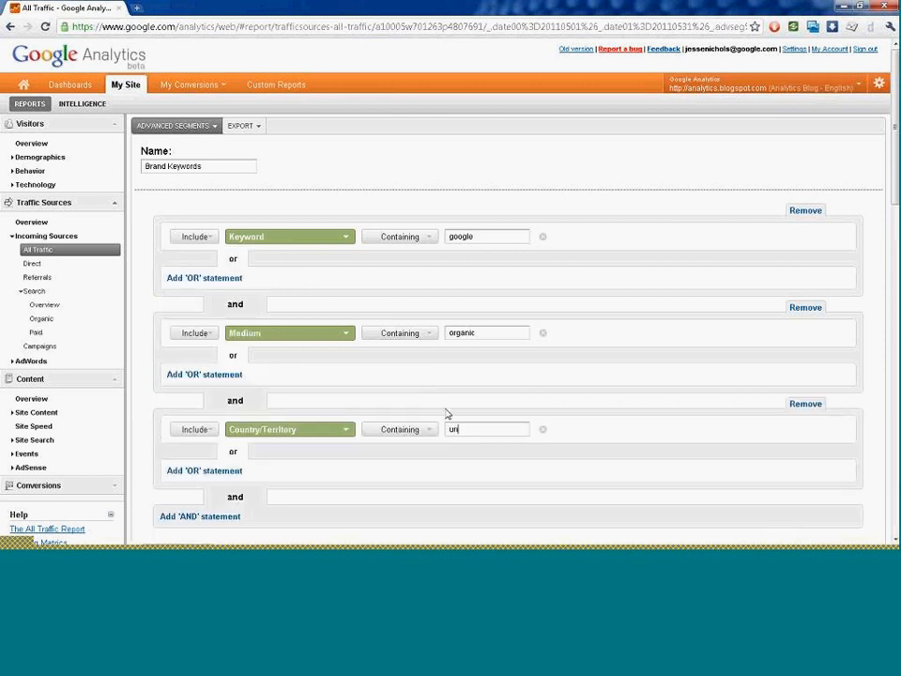
text(ted states)
scroll(490, 182, down, 2)
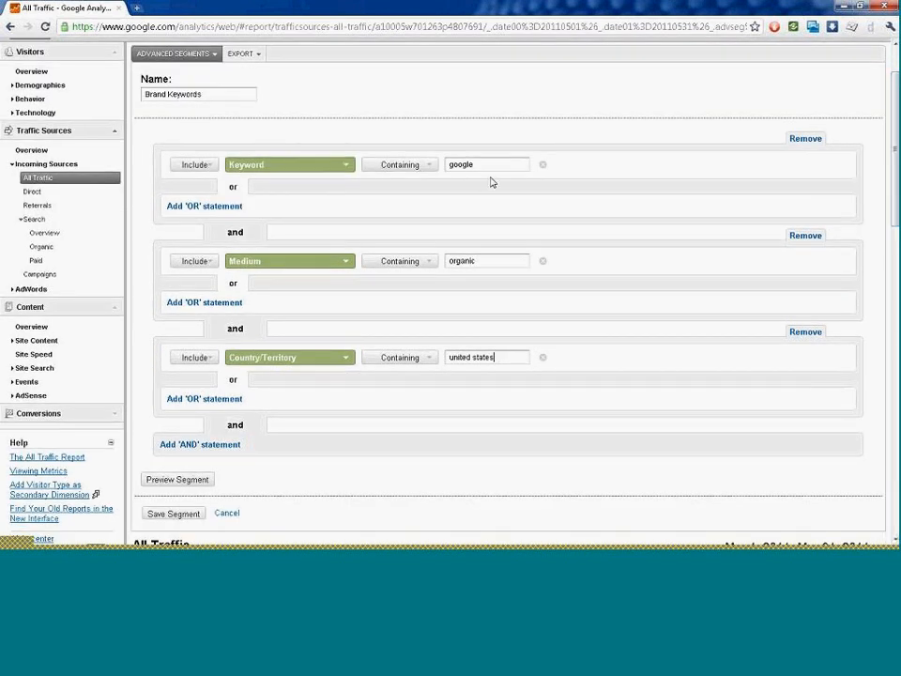
Change the Medium condition's value to "cpc" and the Country/Territory condition's value to "san francisco", after trying "california"
double_click(495, 261)
text(cpc)
triple_click(491, 360)
text(california)
double_click(505, 358)
text(san francisco)
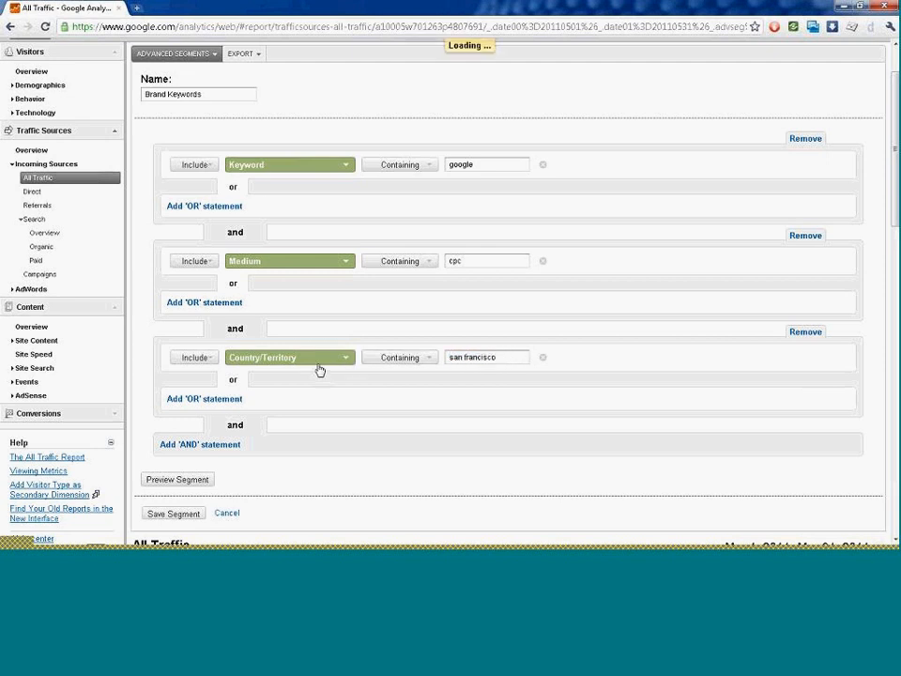
Replace the Country/Territory dimension with City and set its condition to contain "san francisco"
click(318, 365)
text(city)
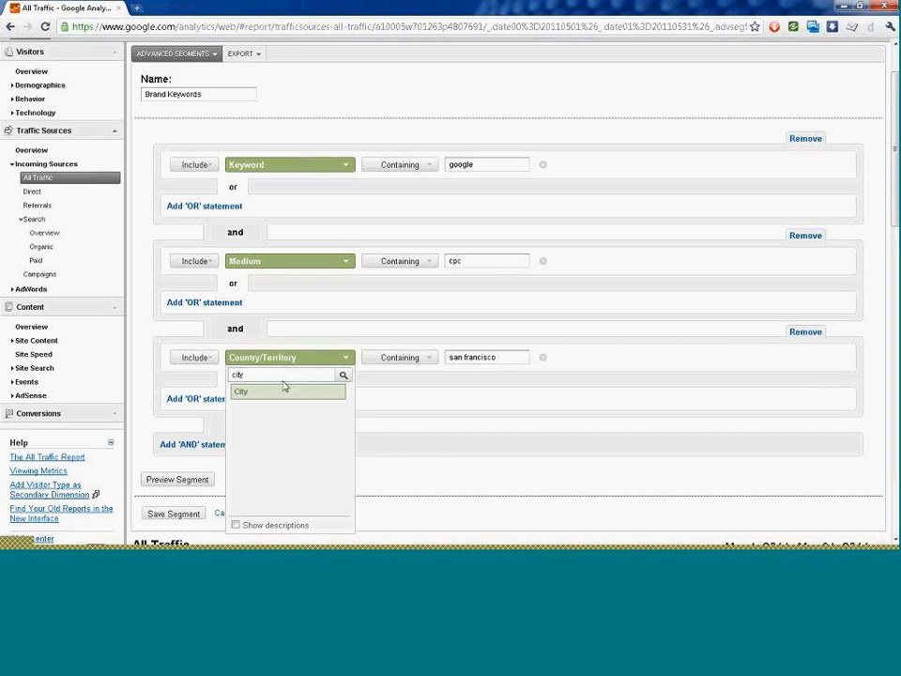
click(283, 392)
click(462, 356)
text(san franic)
key(BackSpace)
key(BackSpace)
text(cisco)
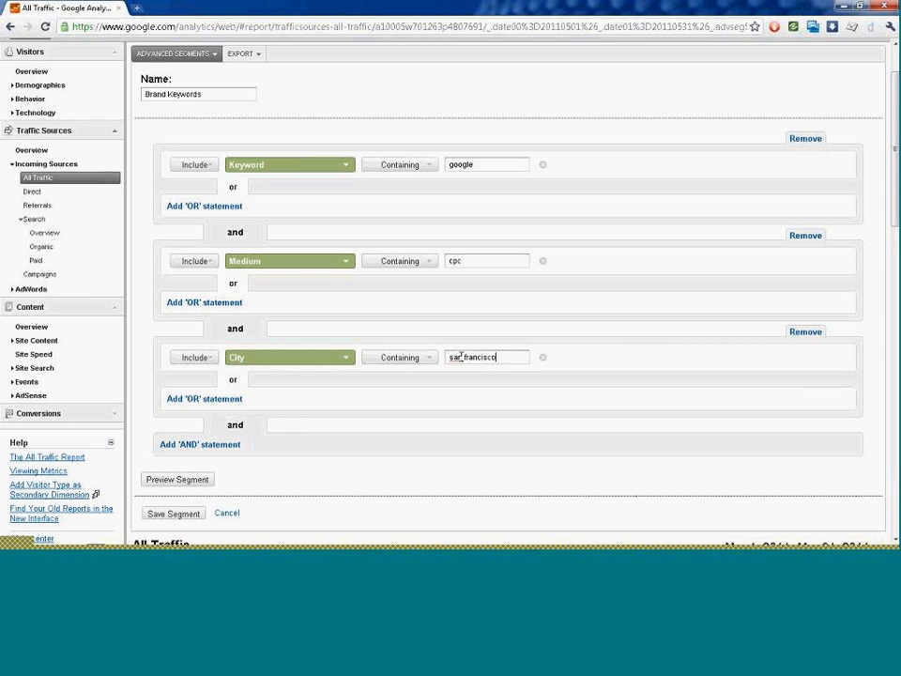
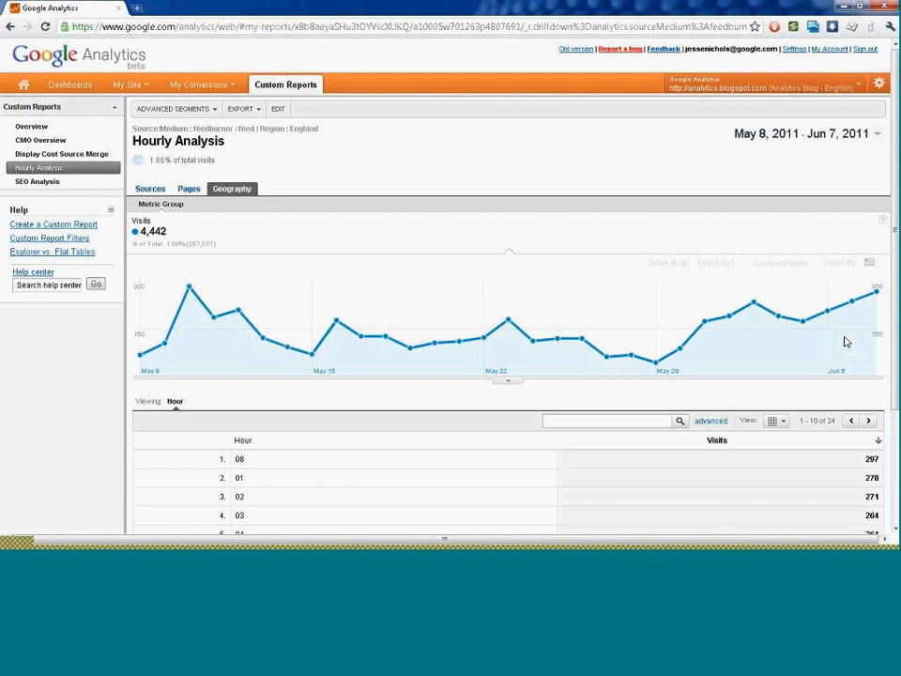
Open the Hourly Analysis custom report for editing and examine the metrics and dimensions available for its Geography tab
click(278, 109)
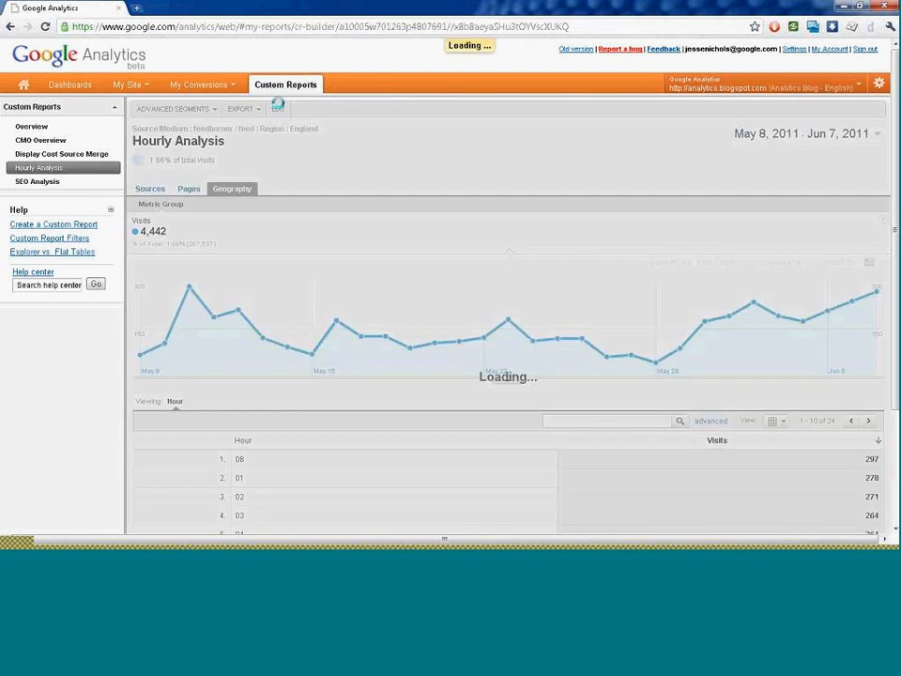
click(260, 404)
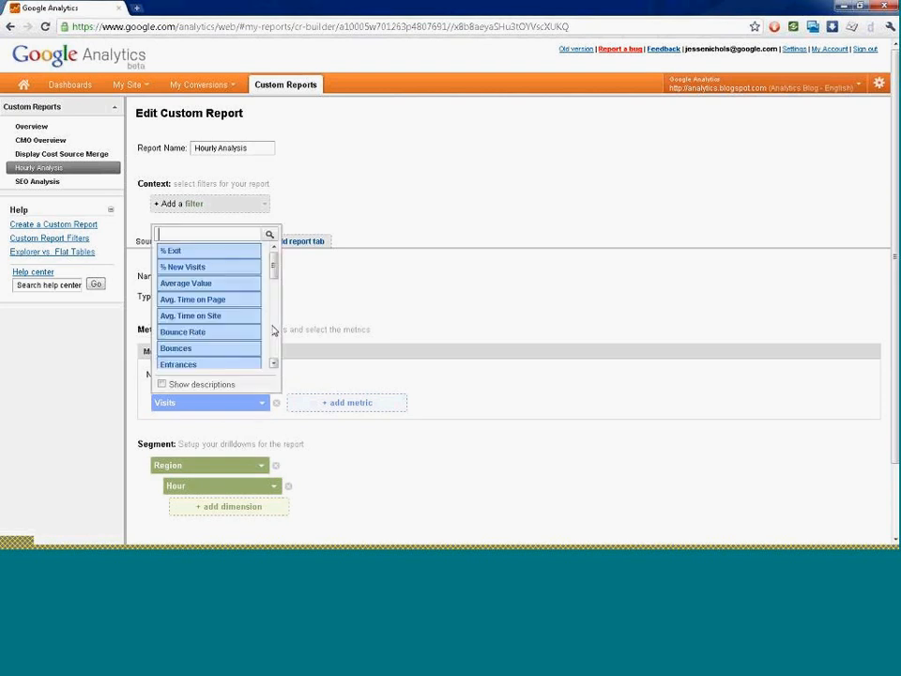
drag(273, 272, 274, 346)
click(362, 445)
click(261, 468)
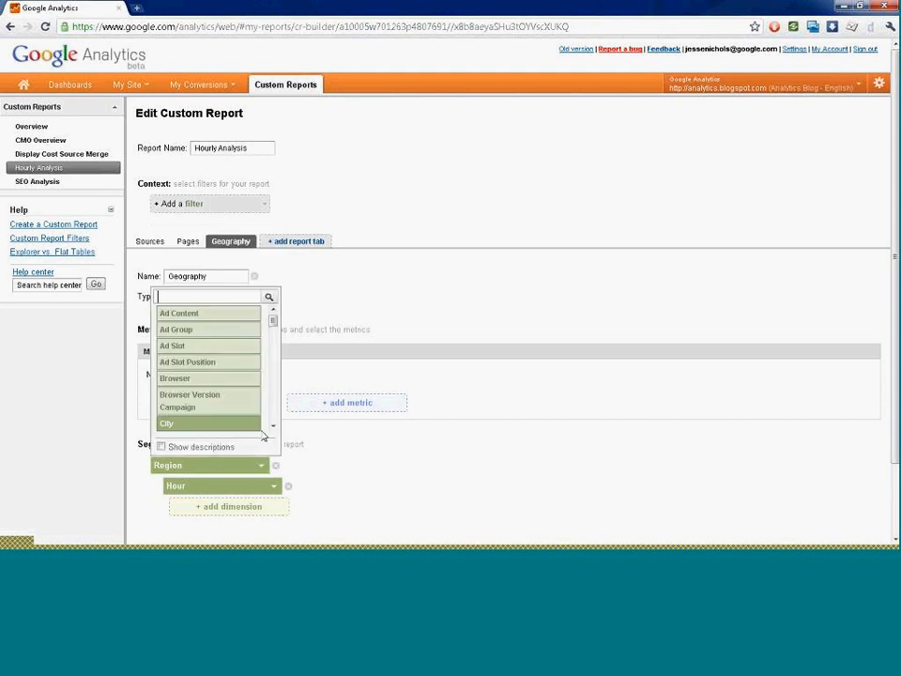
drag(271, 320, 306, 446)
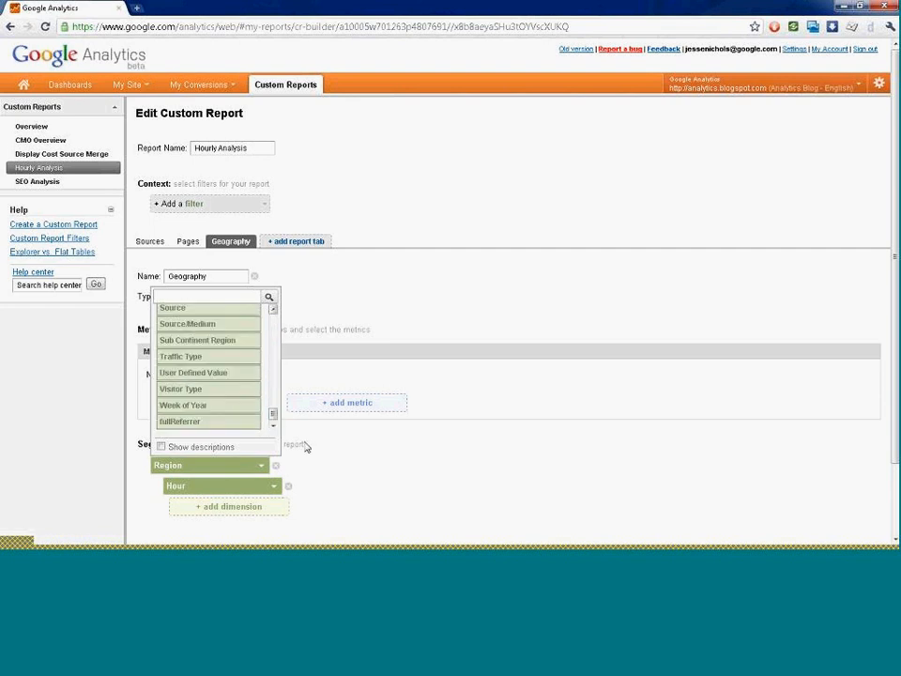
click(356, 455)
scroll(438, 339, down, 2)
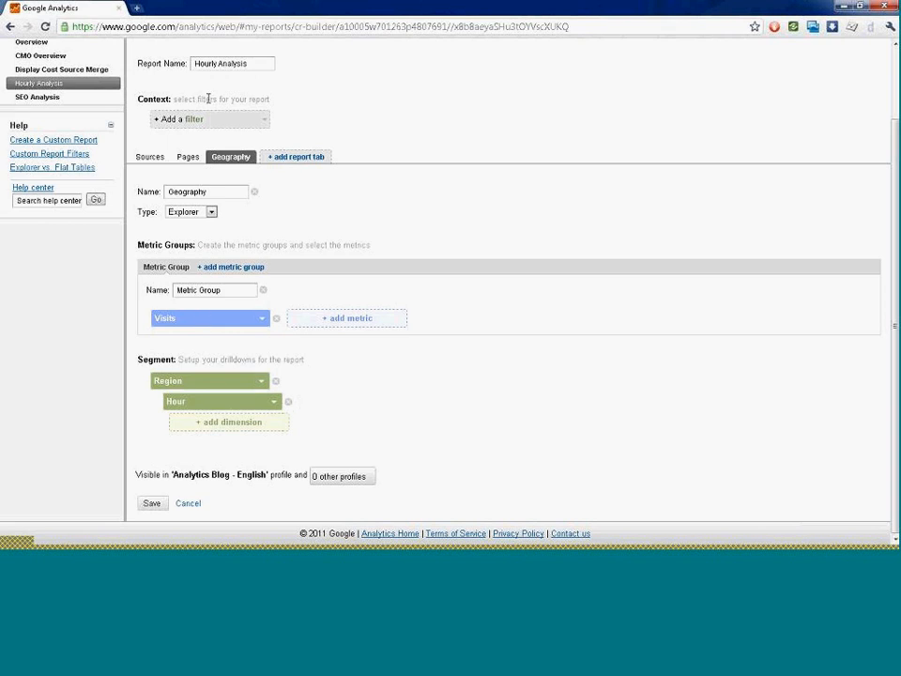
scroll(203, 317, up, 2)
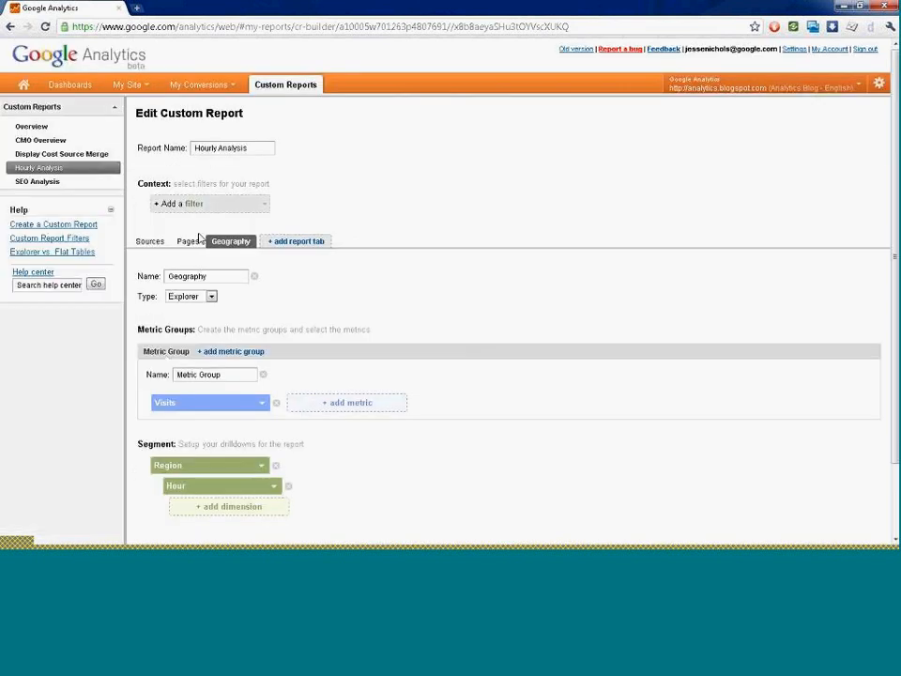
Open the Display Cost Source Merge custom report for editing and examine its Medium filter
click(75, 156)
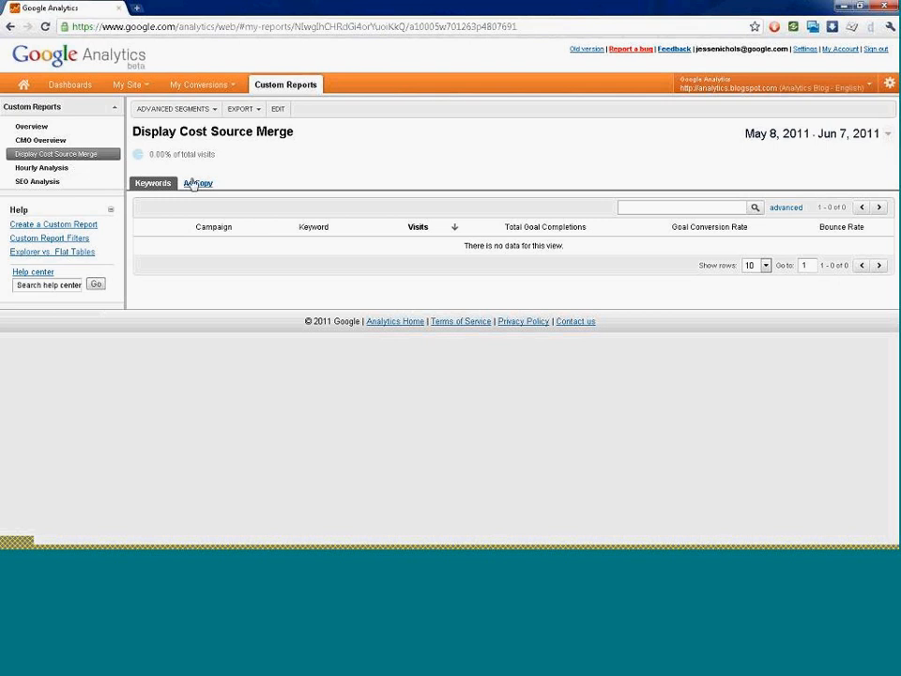
click(280, 111)
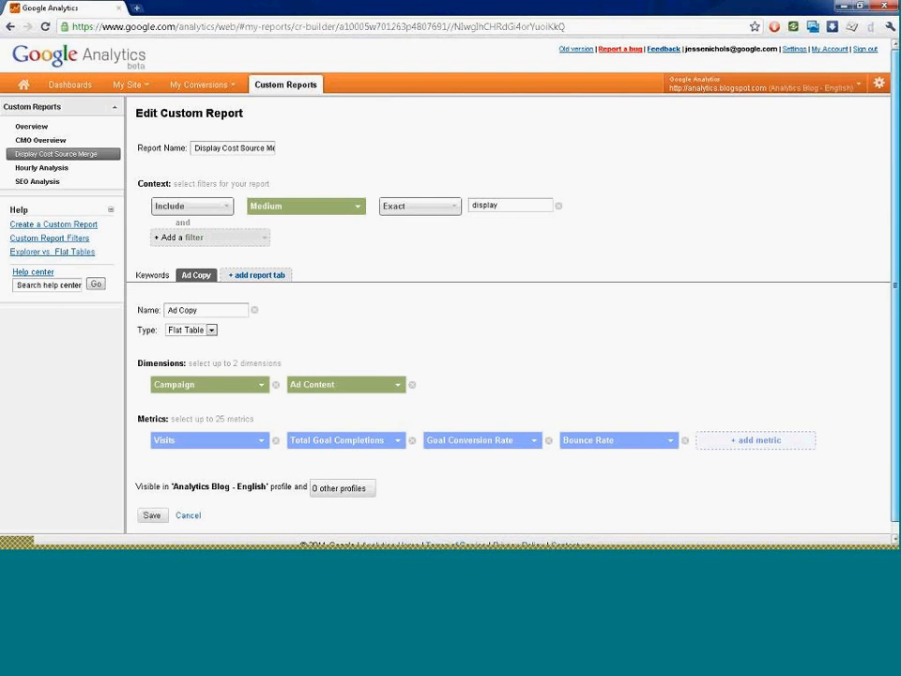
scroll(510, 239, down, 1)
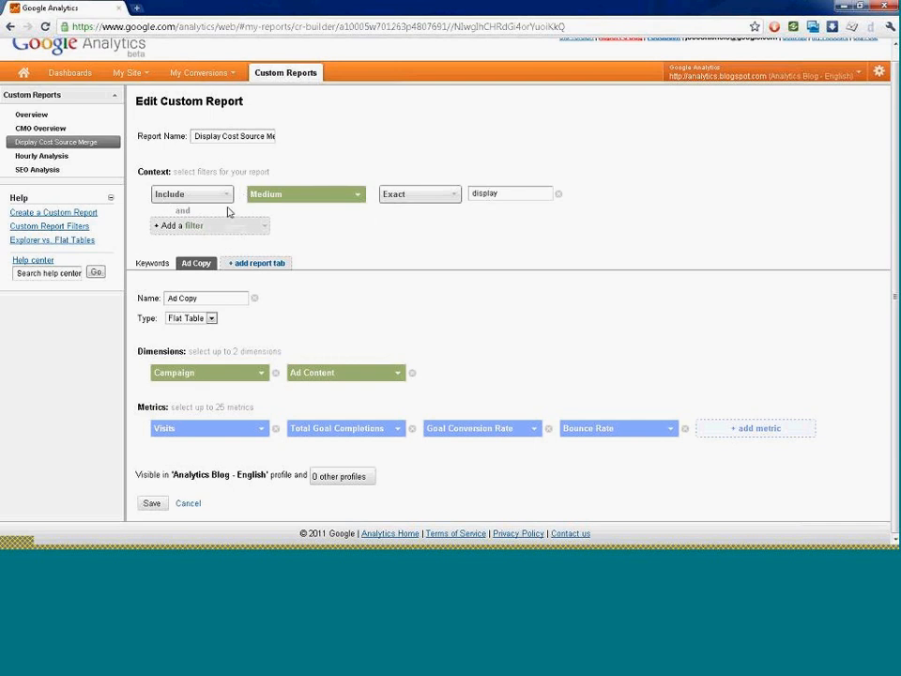
double_click(484, 192)
click(484, 193)
Try the Explorer type for the report's Keywords tab and set it back to Flat Table
click(172, 263)
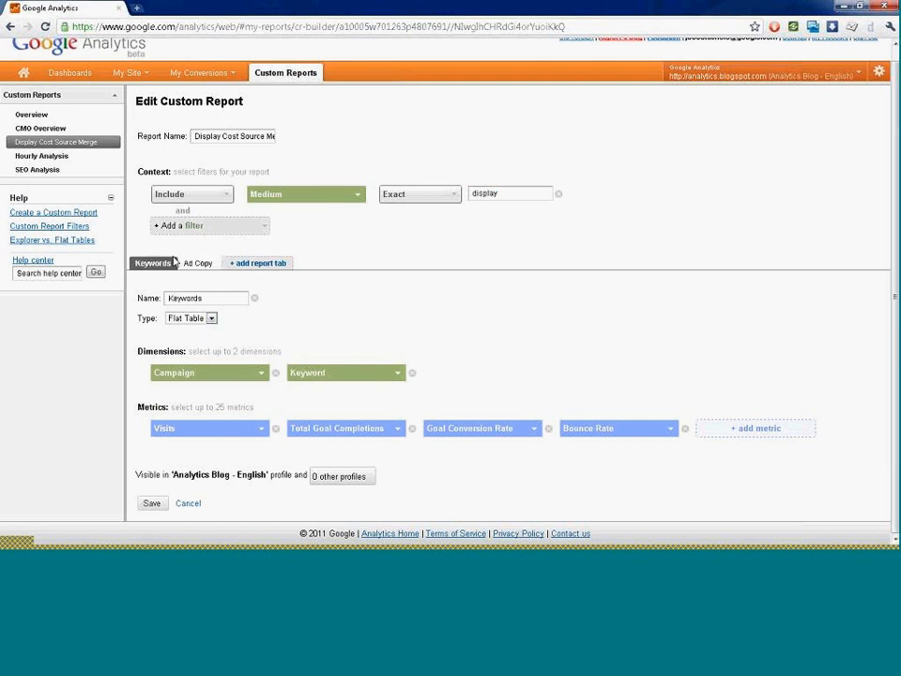
click(210, 319)
click(186, 331)
click(200, 319)
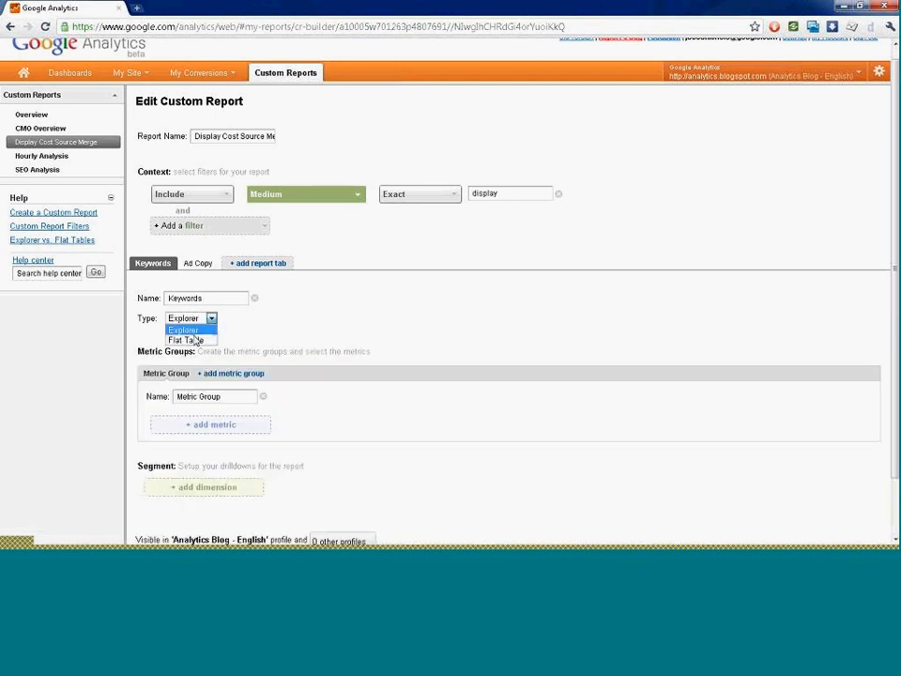
click(194, 340)
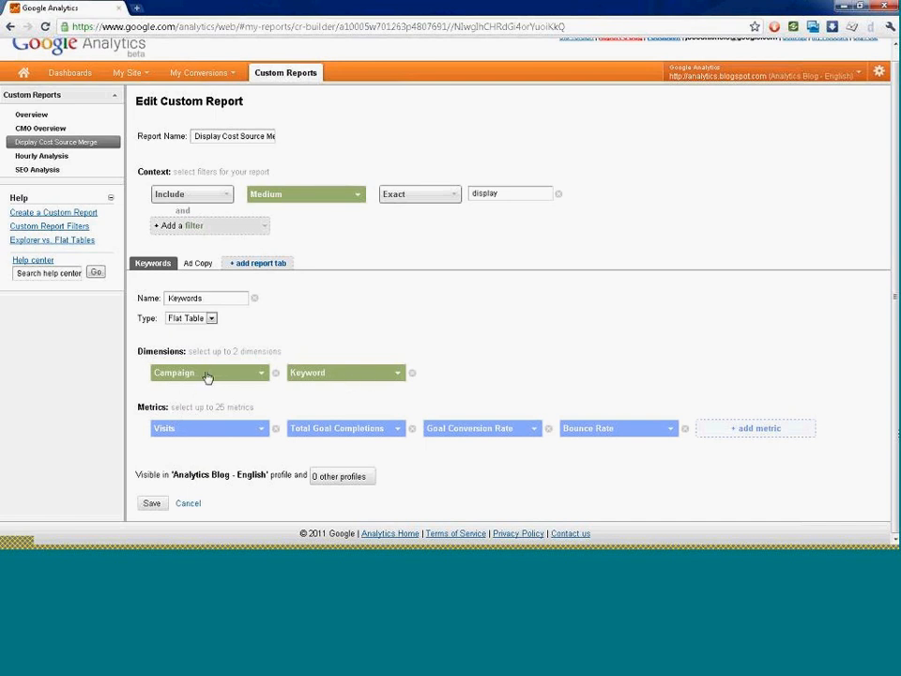
Remove the Medium filter from the Display Cost Source Merge report and save the report
click(198, 262)
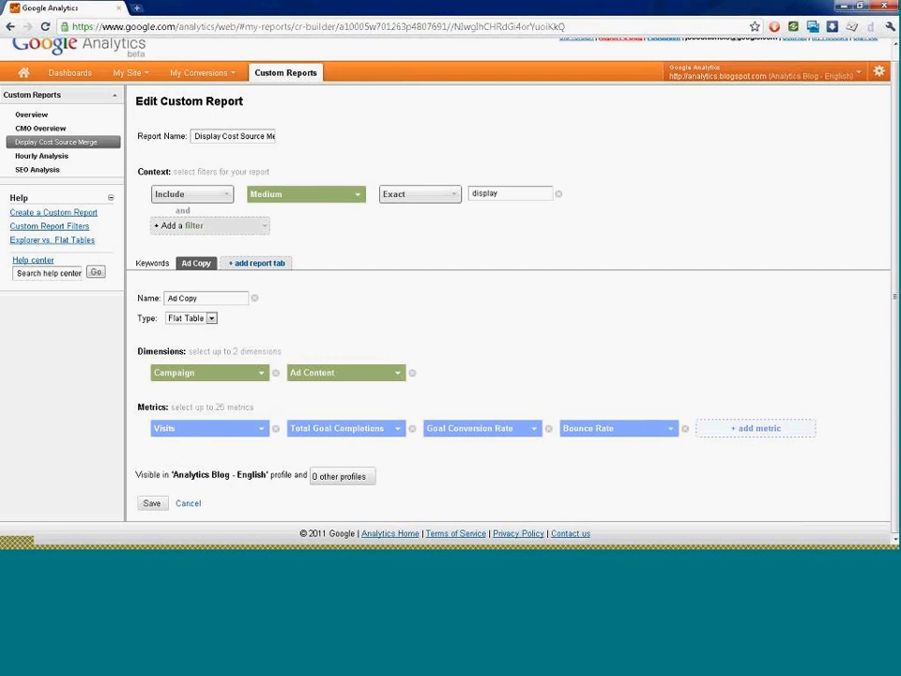
click(558, 195)
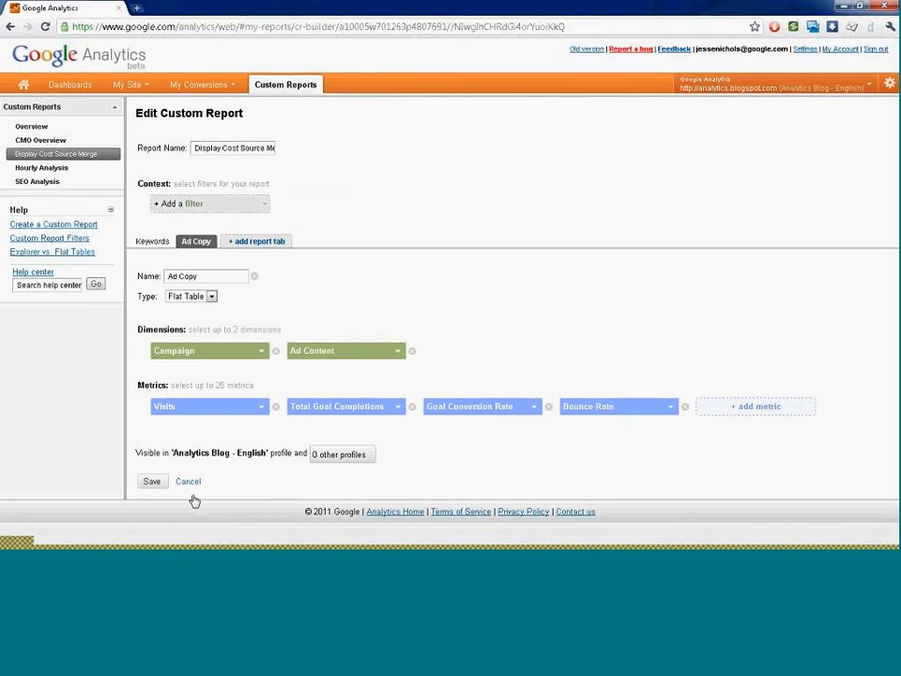
click(153, 482)
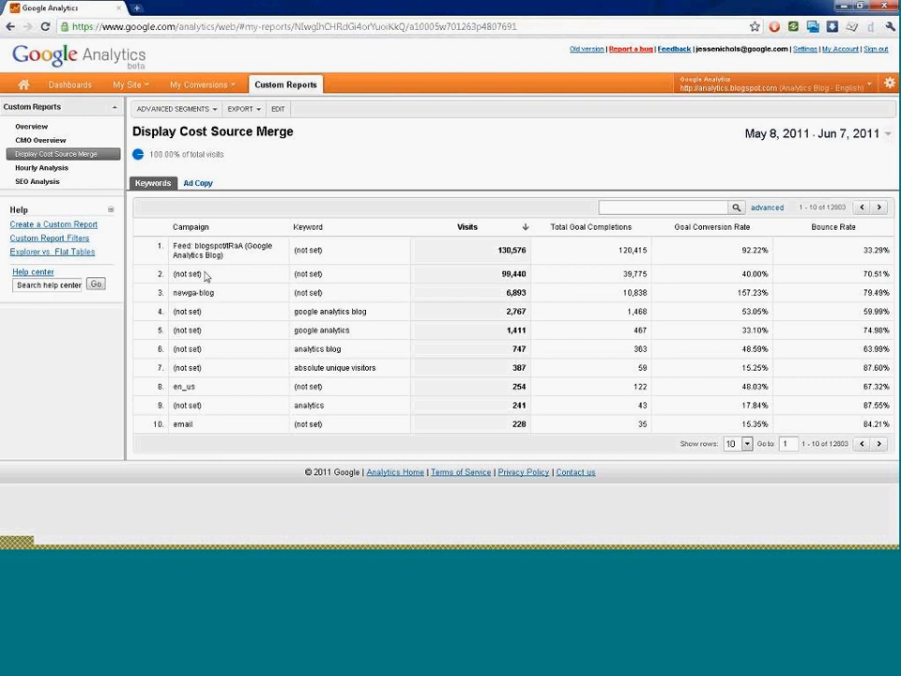
View the report's Ad Copy table and sort it by Ad Content, by Campaign and finally by Visits
click(198, 183)
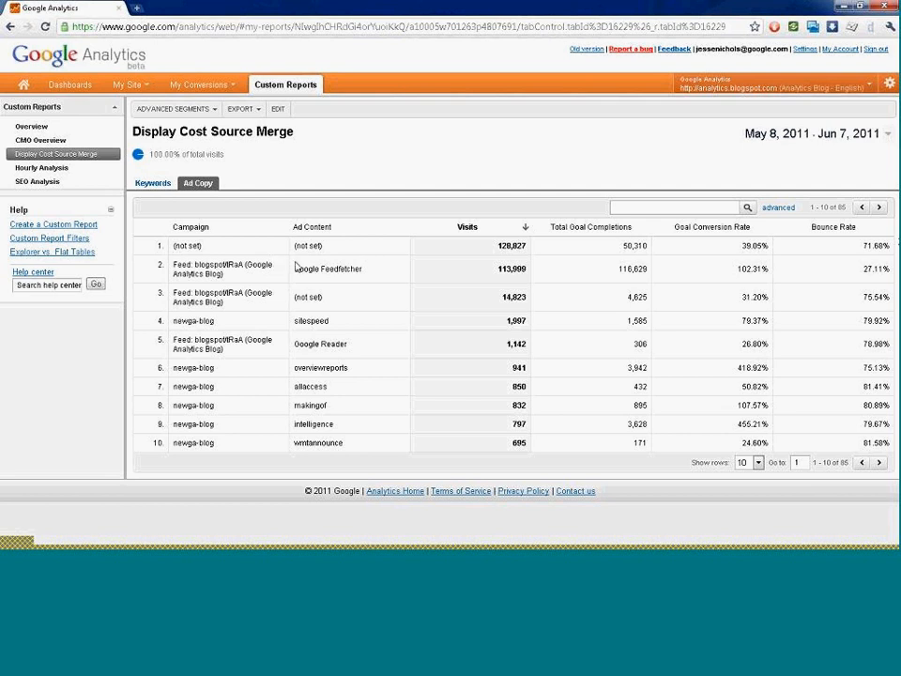
click(757, 462)
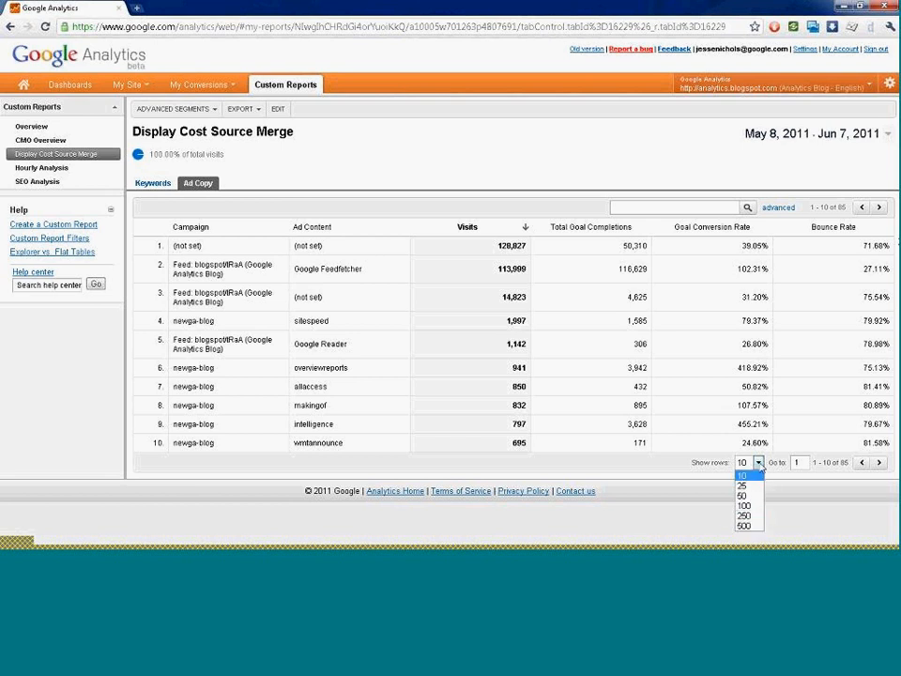
click(756, 474)
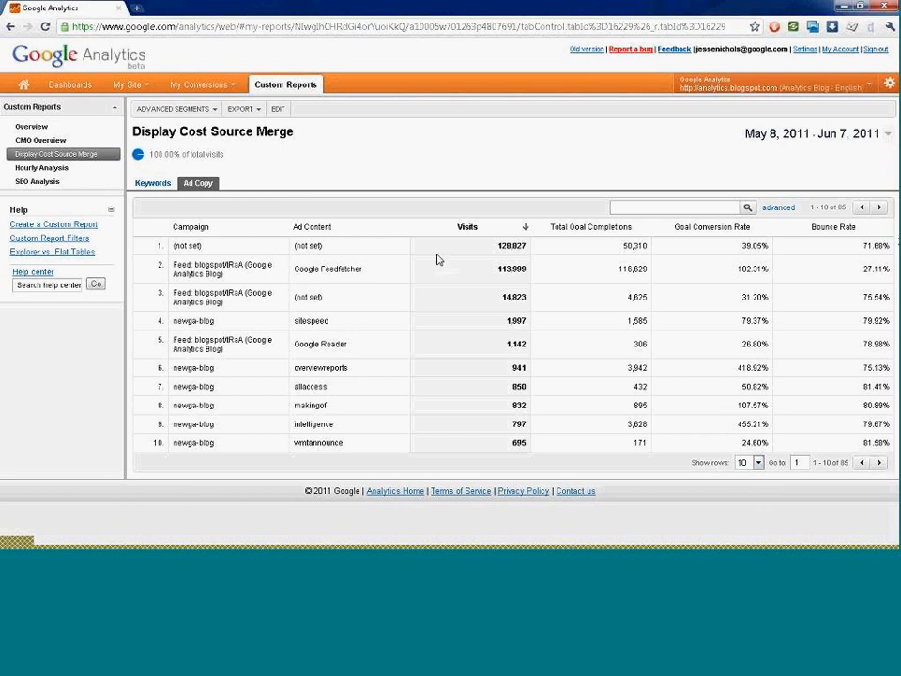
click(392, 225)
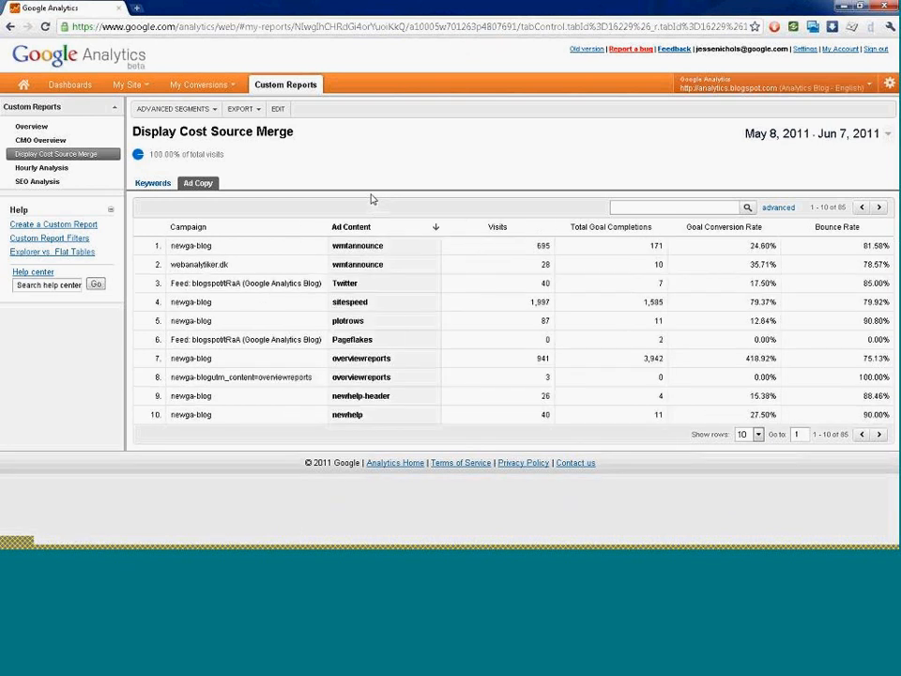
click(174, 227)
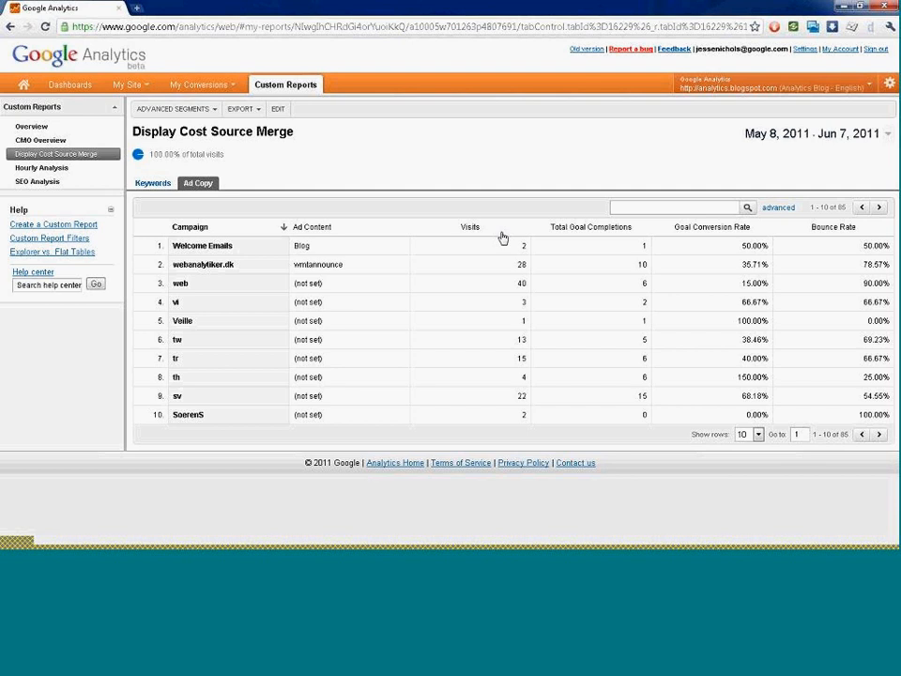
click(501, 235)
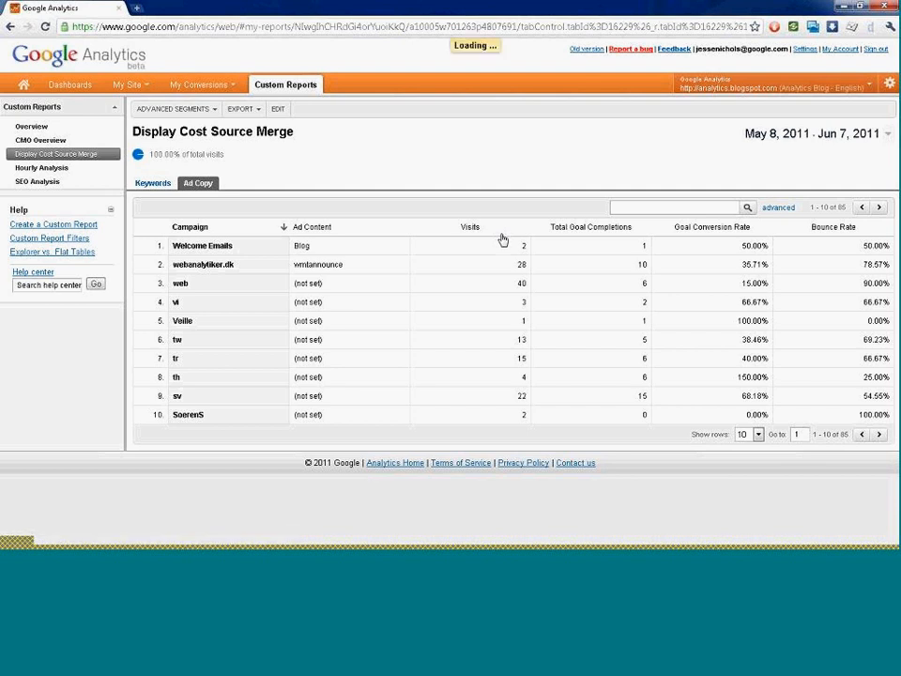